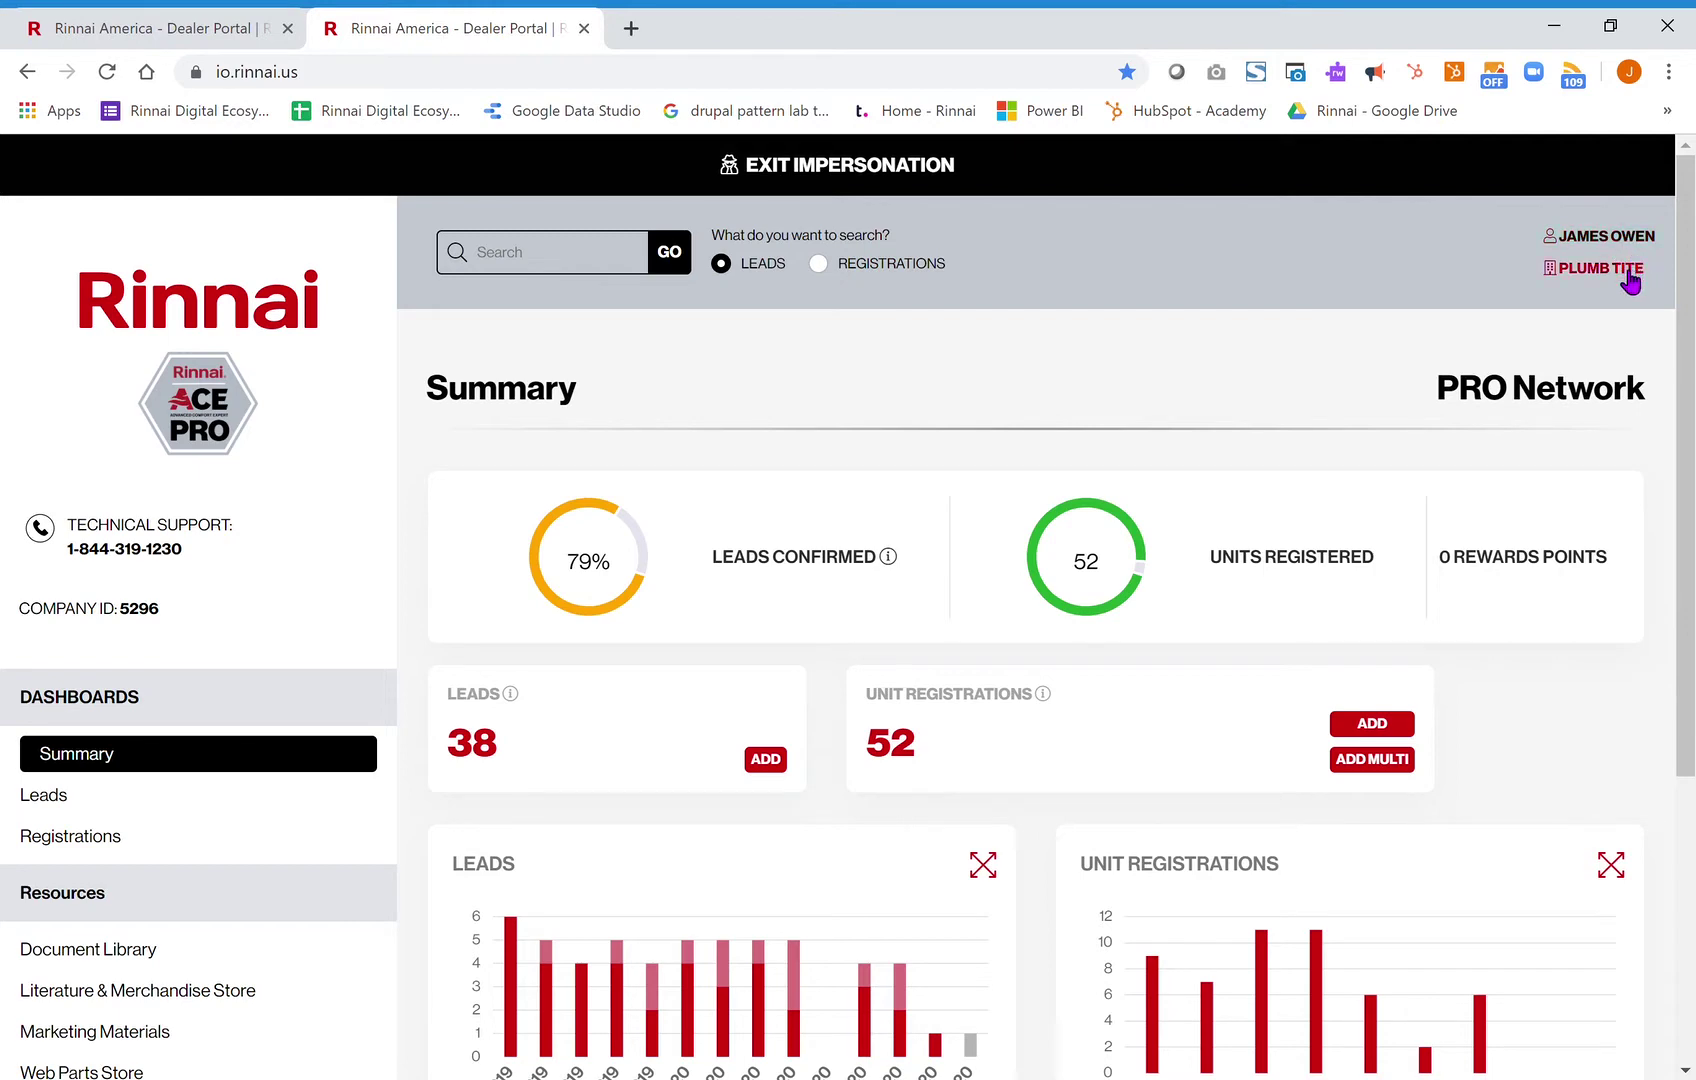
# Review the account holder's profile, covering its Account Info and Personal Info tabs
pyautogui.click(1627, 241)
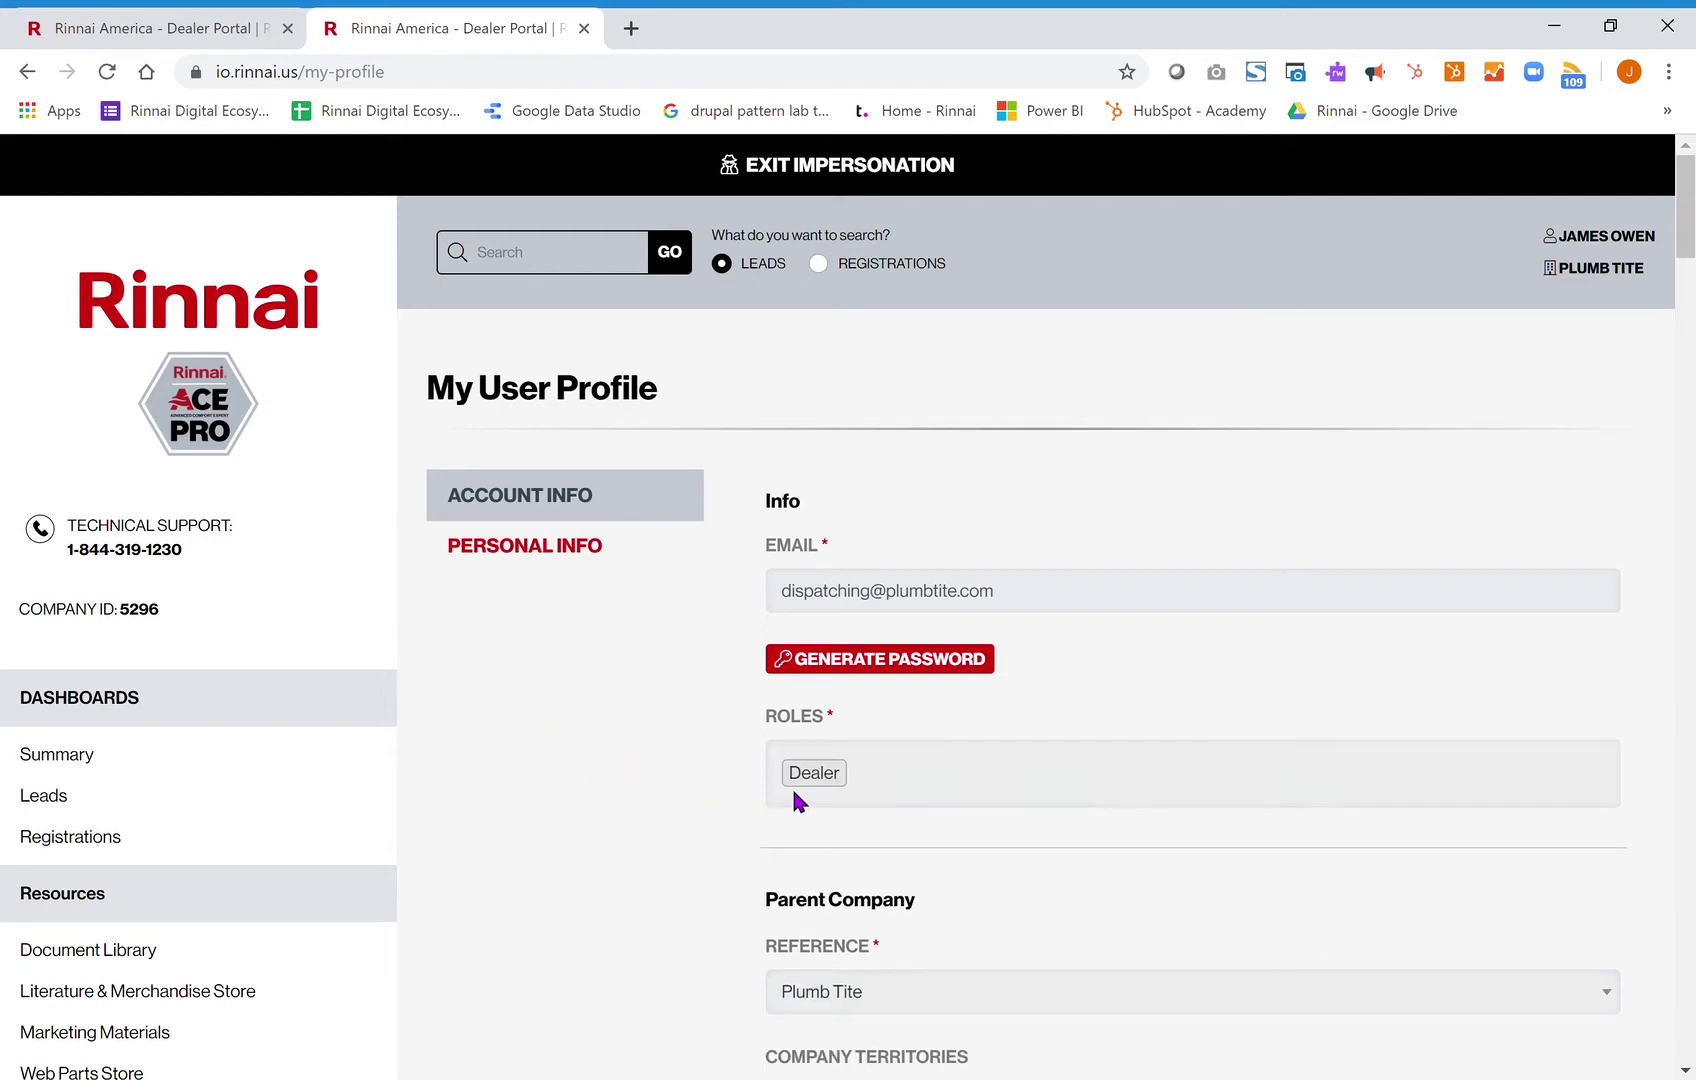
pyautogui.scroll(-3, 649, 821)
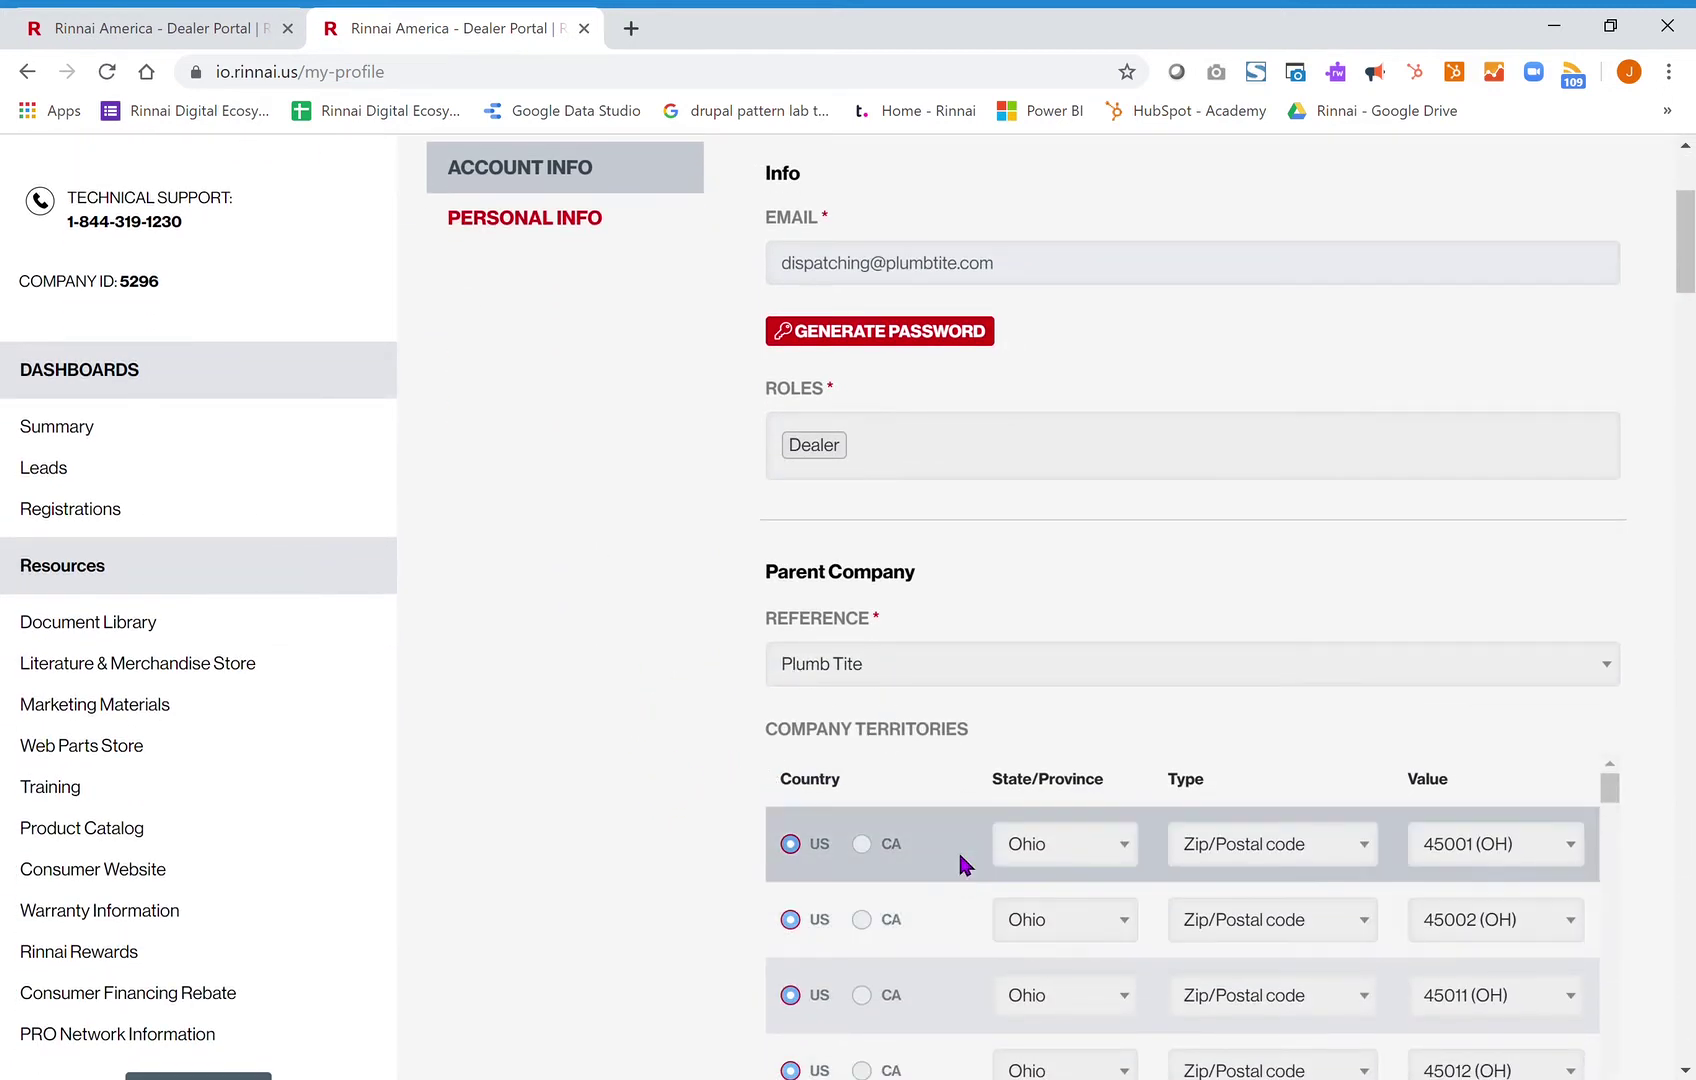
pyautogui.scroll(-2, 613, 817)
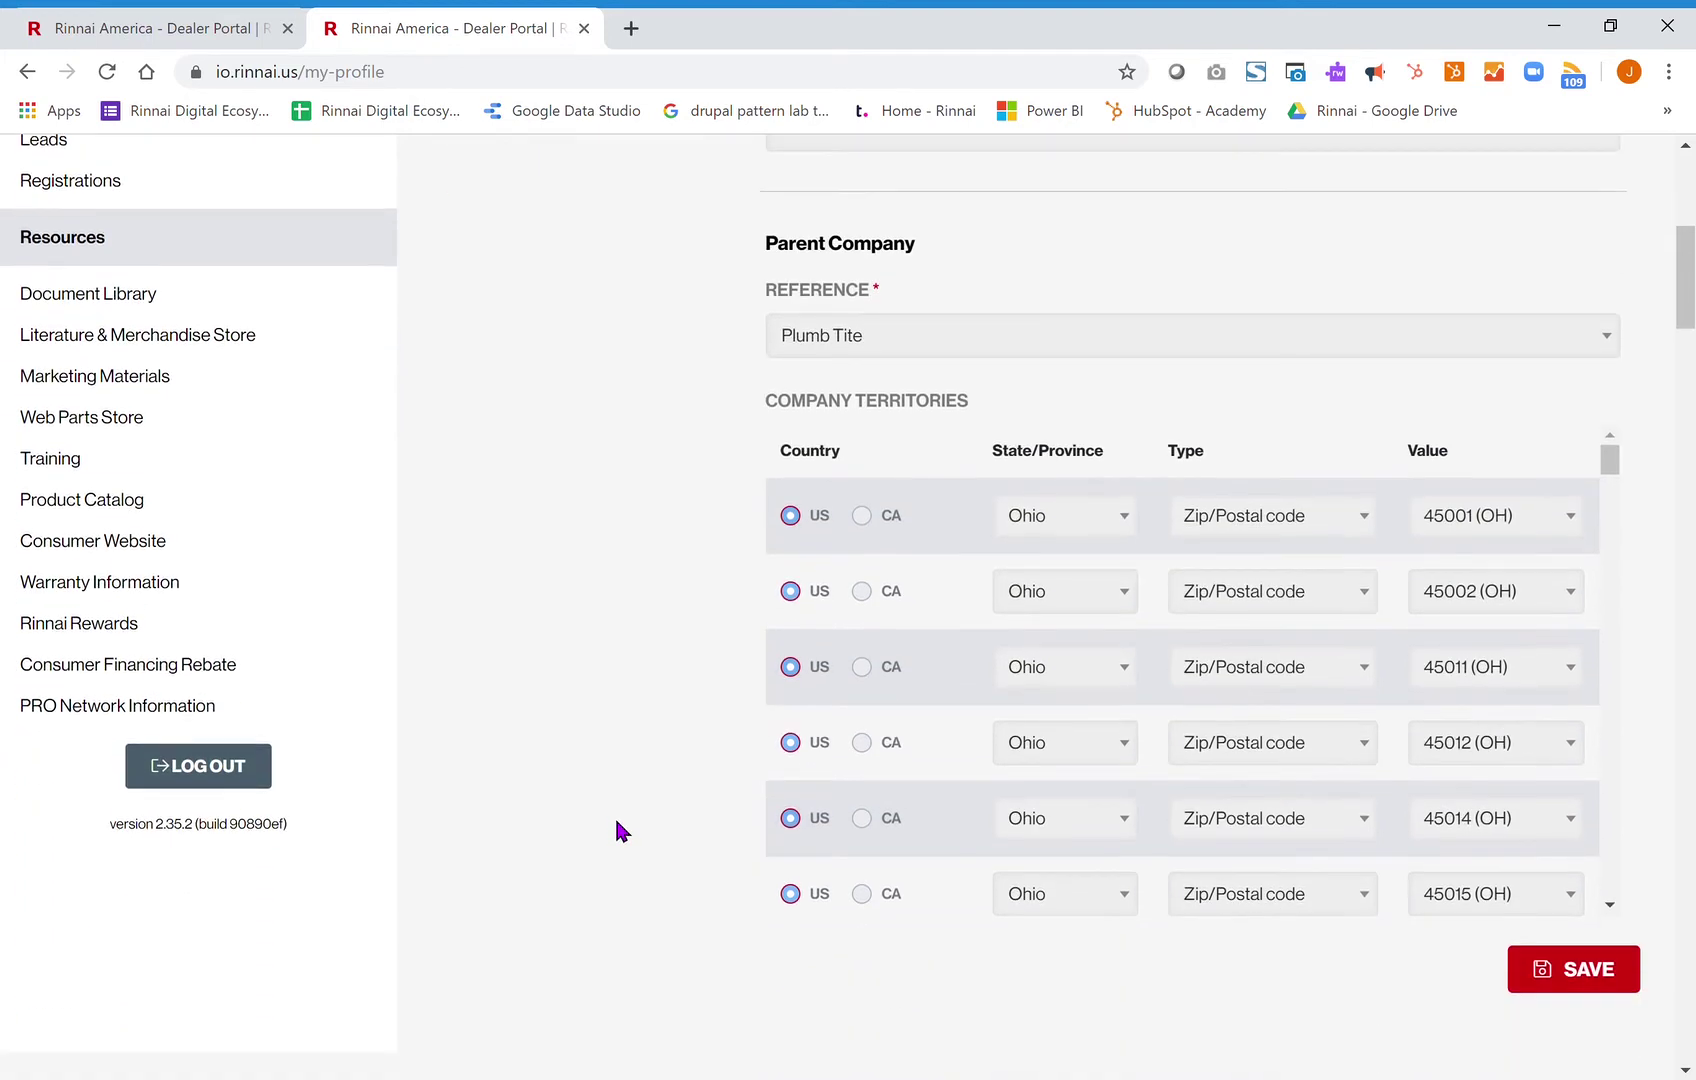
pyautogui.scroll(5, 615, 830)
pyautogui.scroll(3, 615, 821)
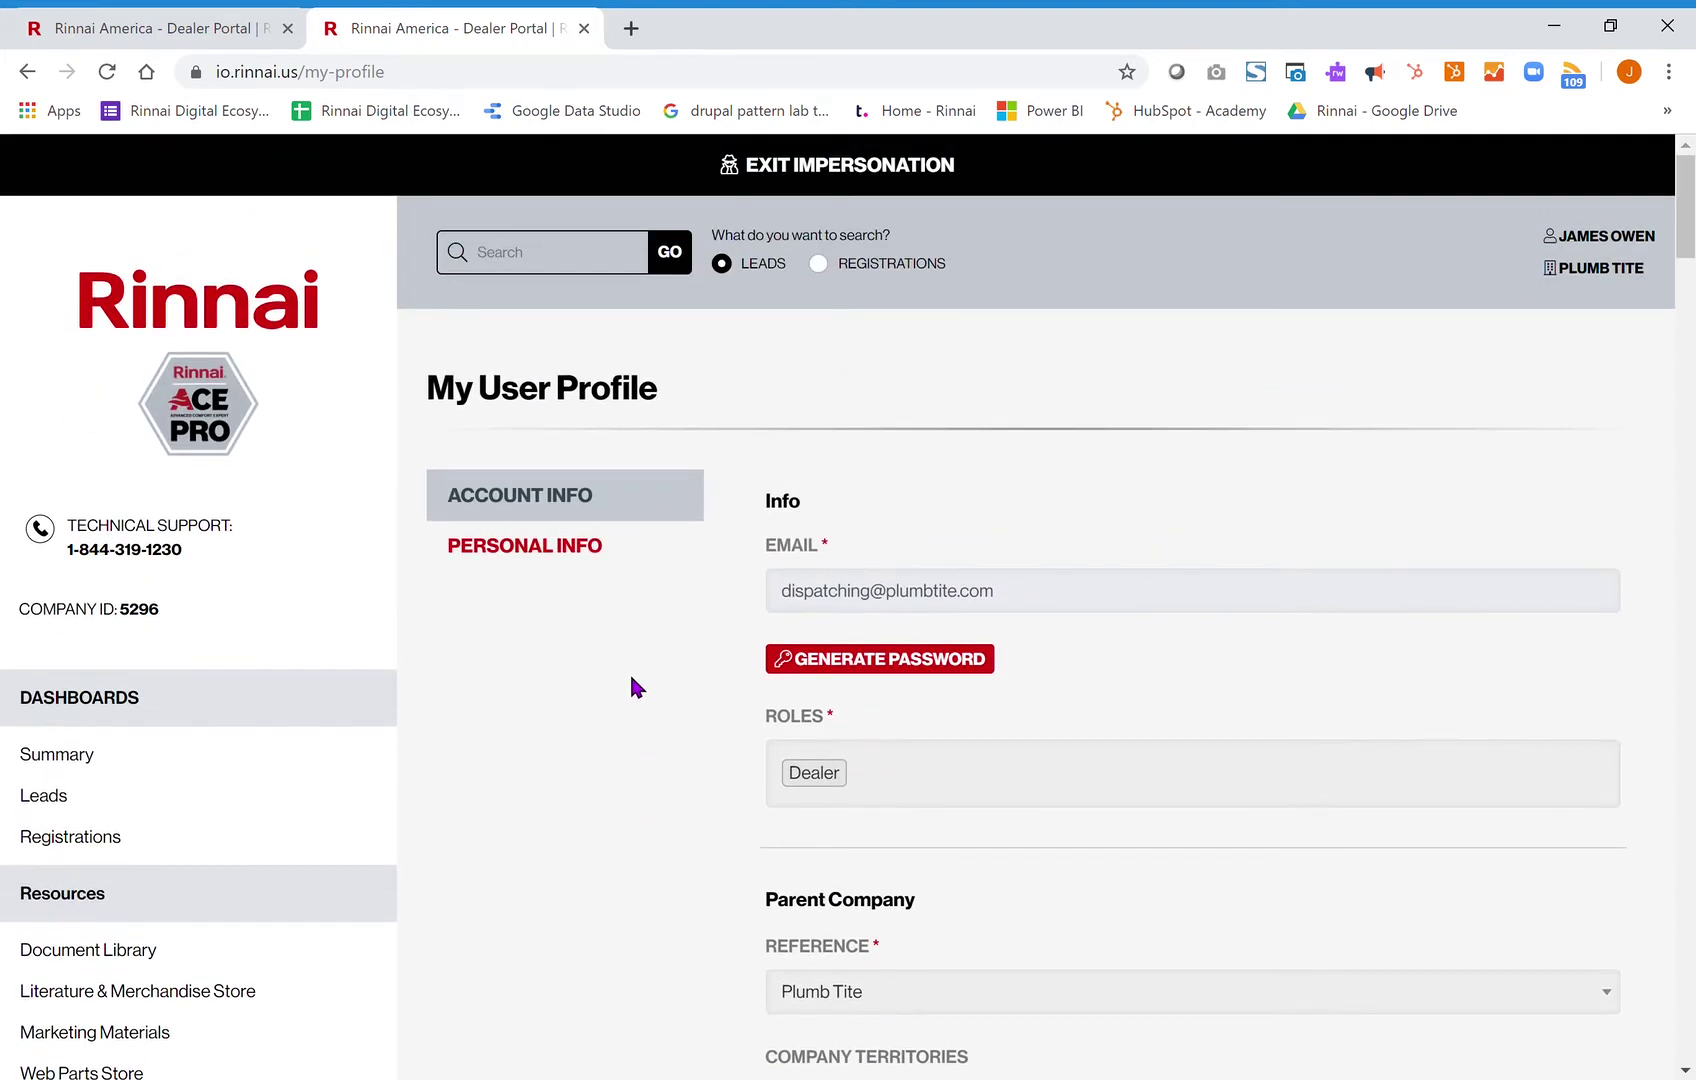
pyautogui.click(592, 559)
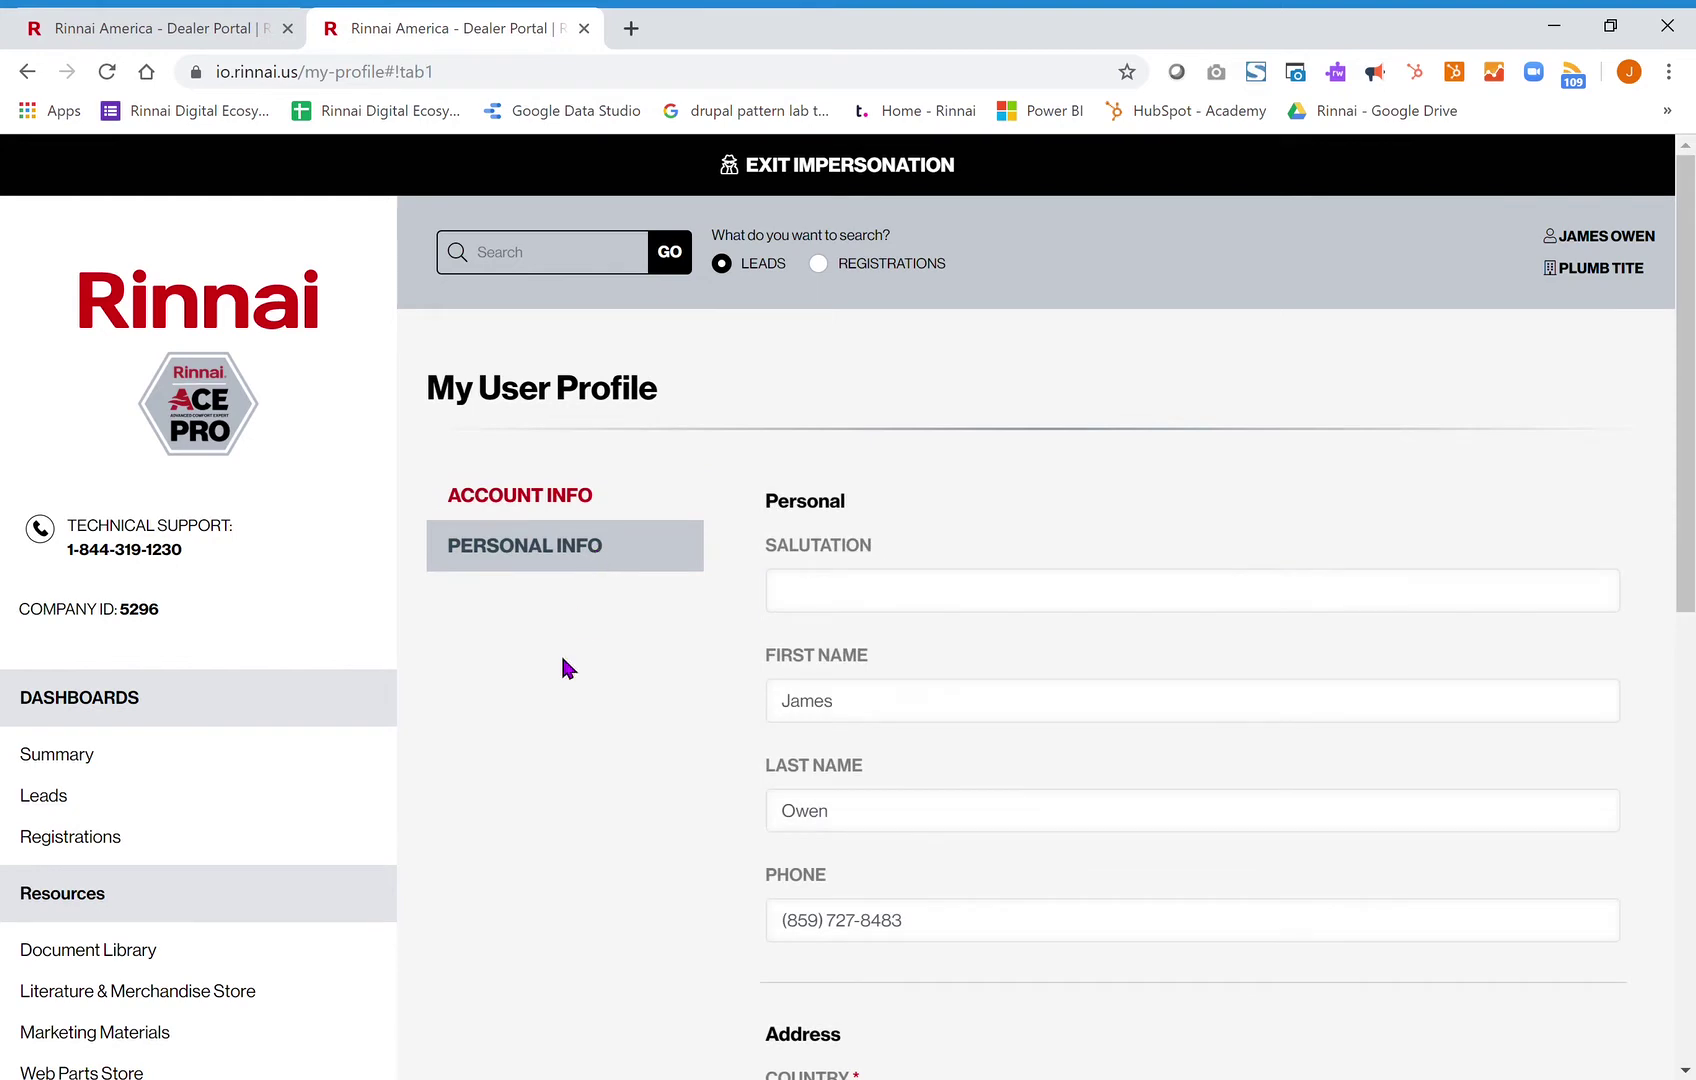
pyautogui.scroll(-2, 604, 701)
pyautogui.scroll(-1, 607, 701)
pyautogui.scroll(-1, 607, 701)
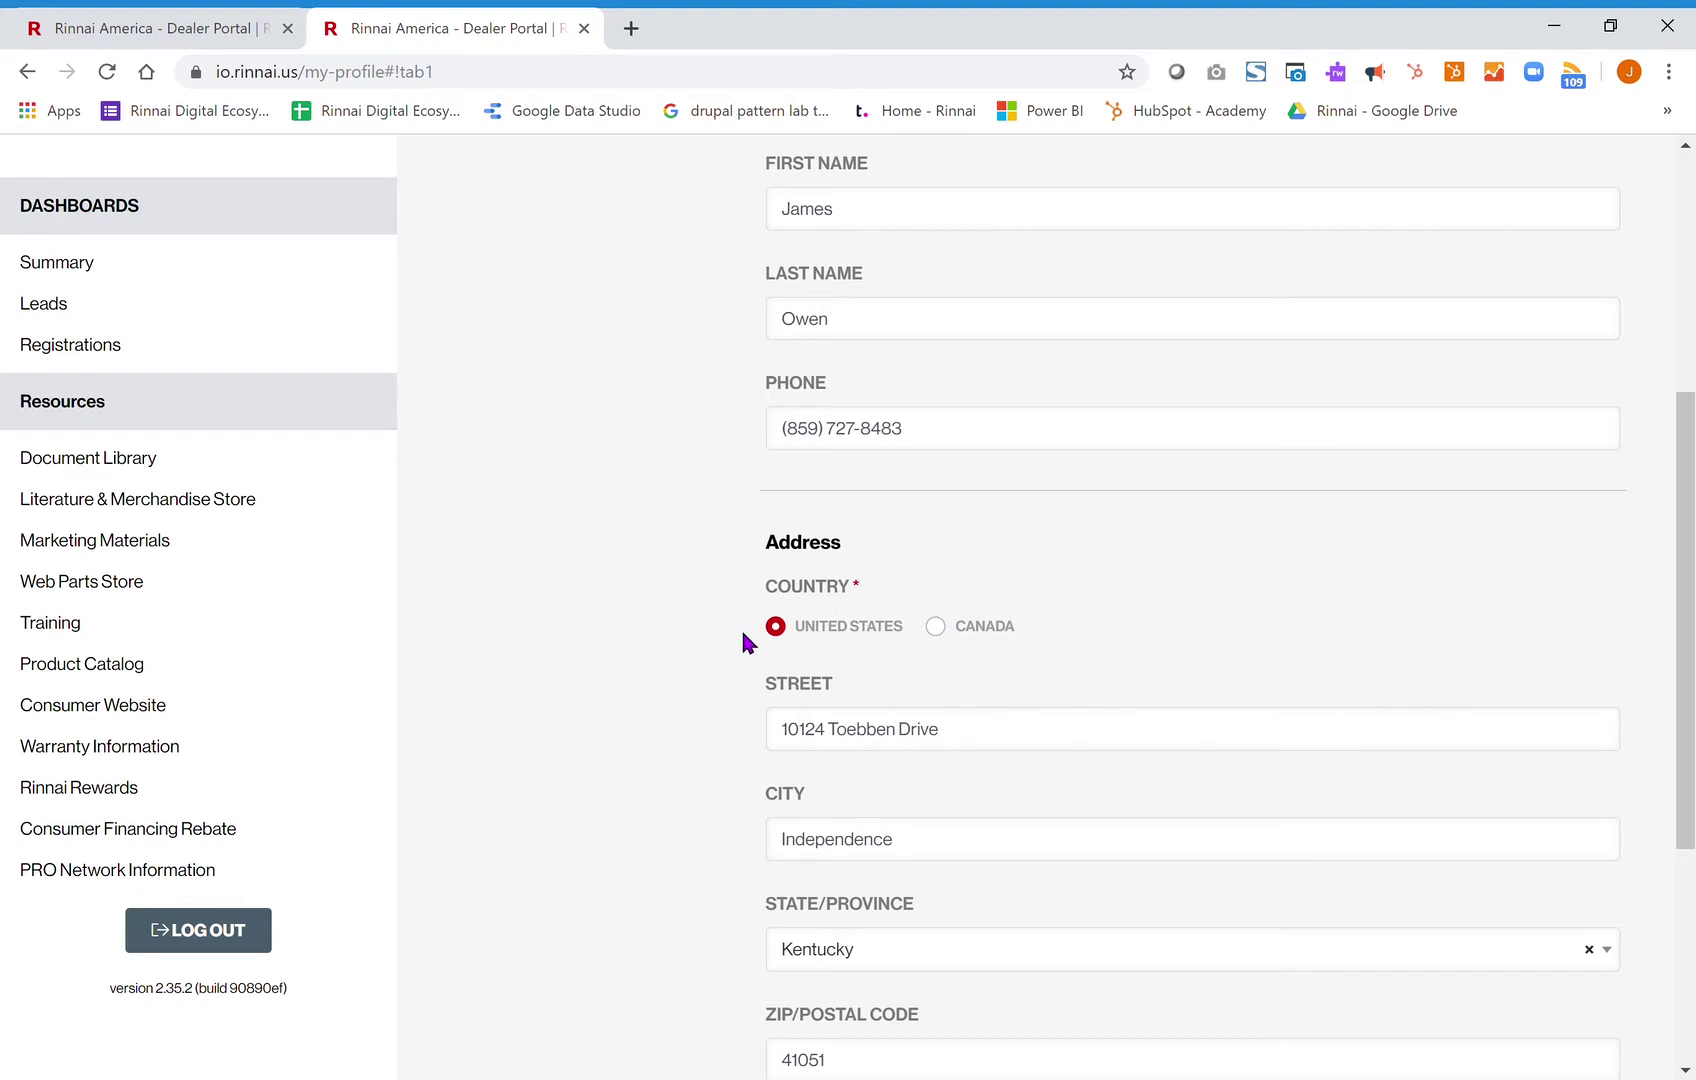
pyautogui.scroll(-1, 737, 645)
pyautogui.scroll(-1, 737, 645)
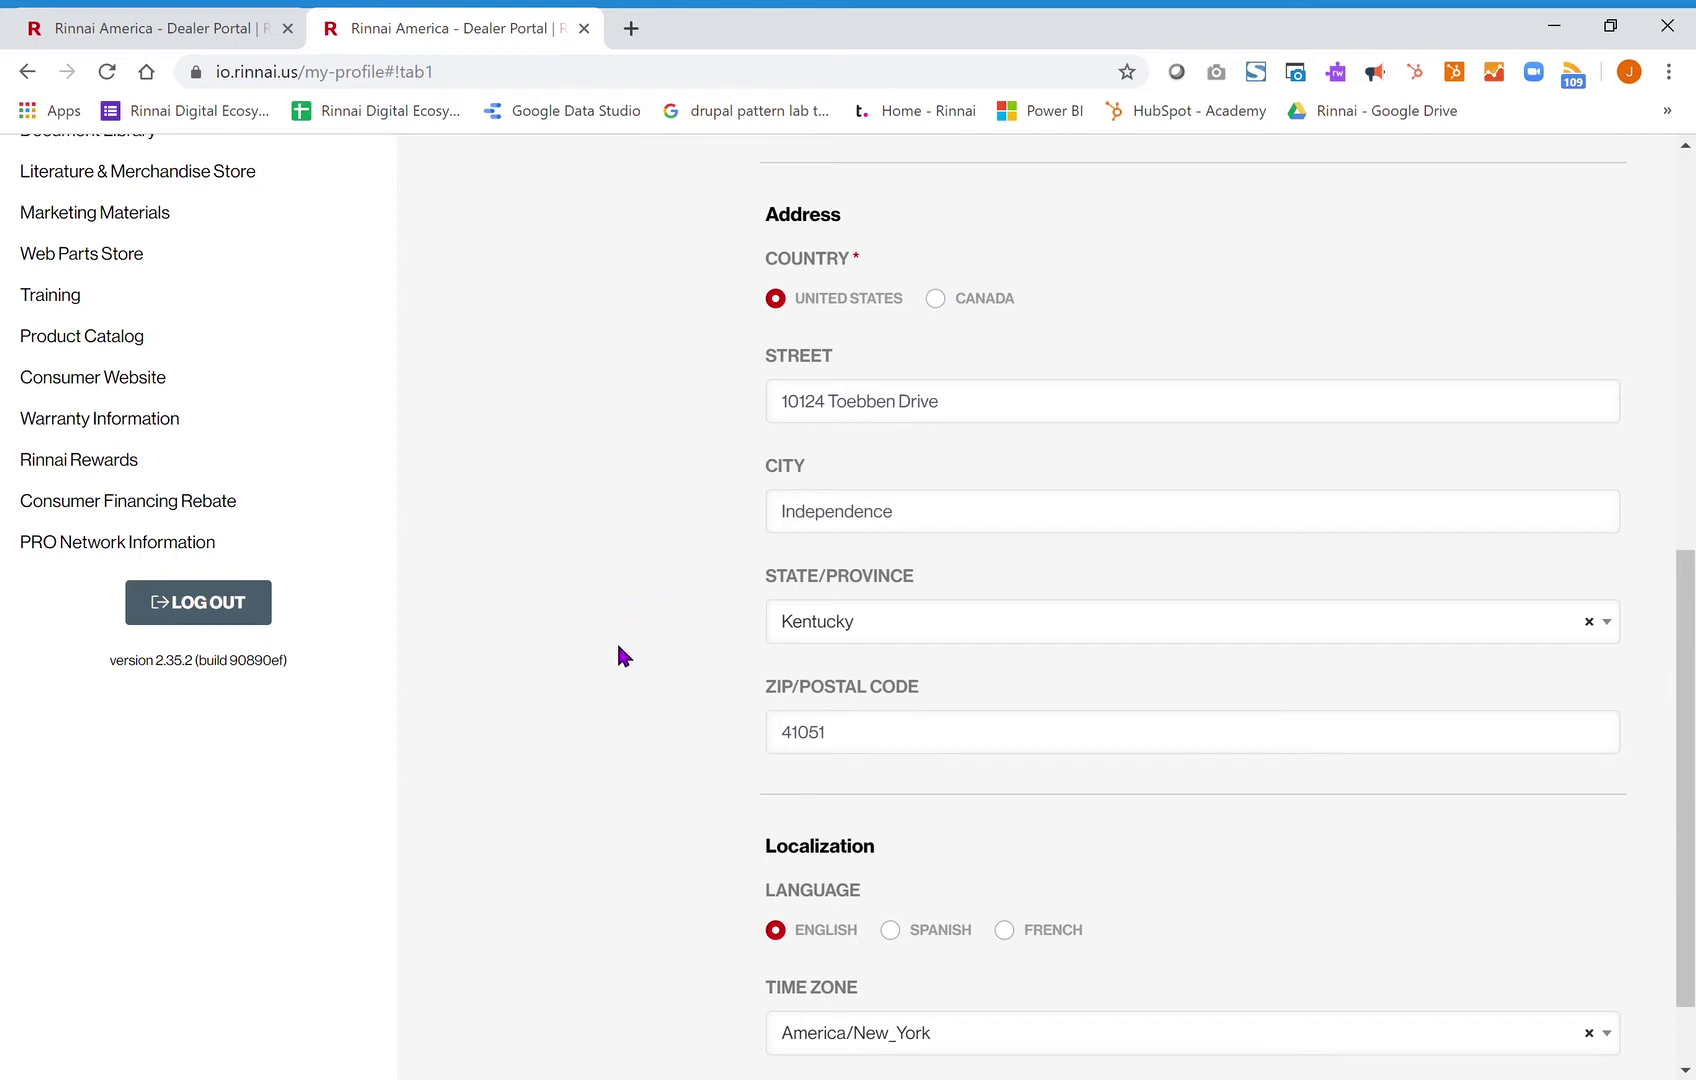
pyautogui.scroll(-1, 623, 655)
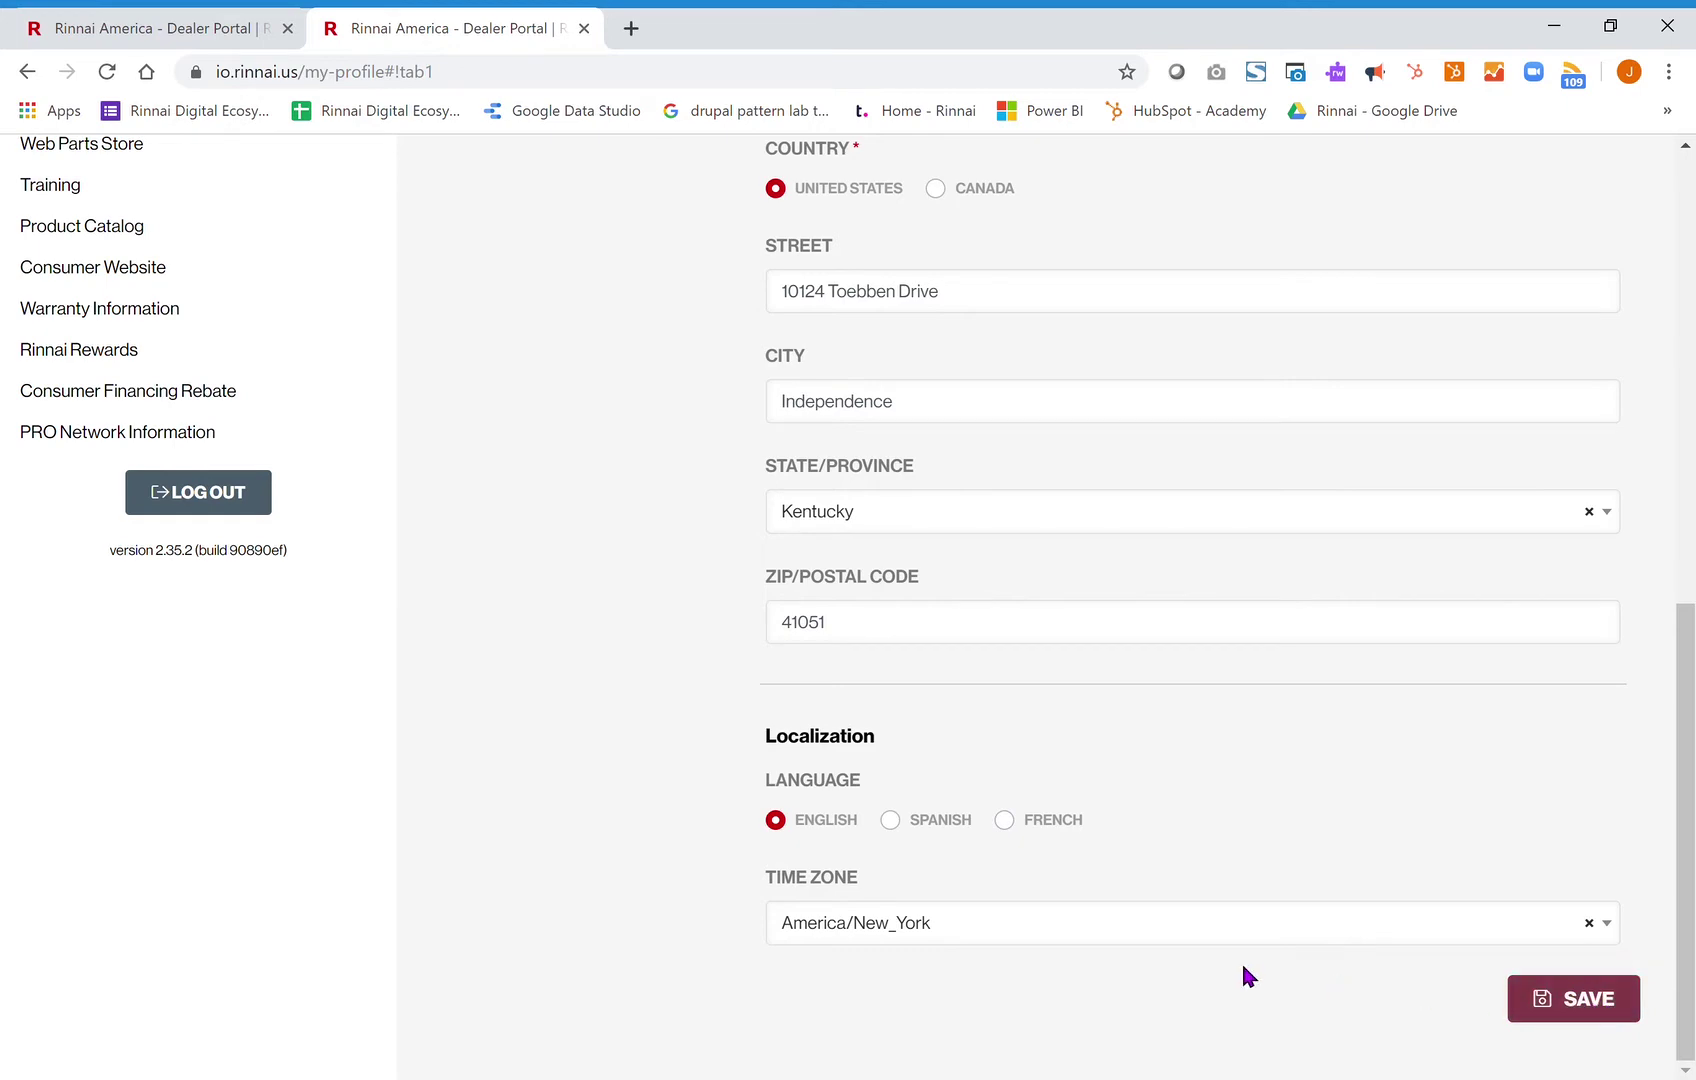
pyautogui.scroll(4, 662, 572)
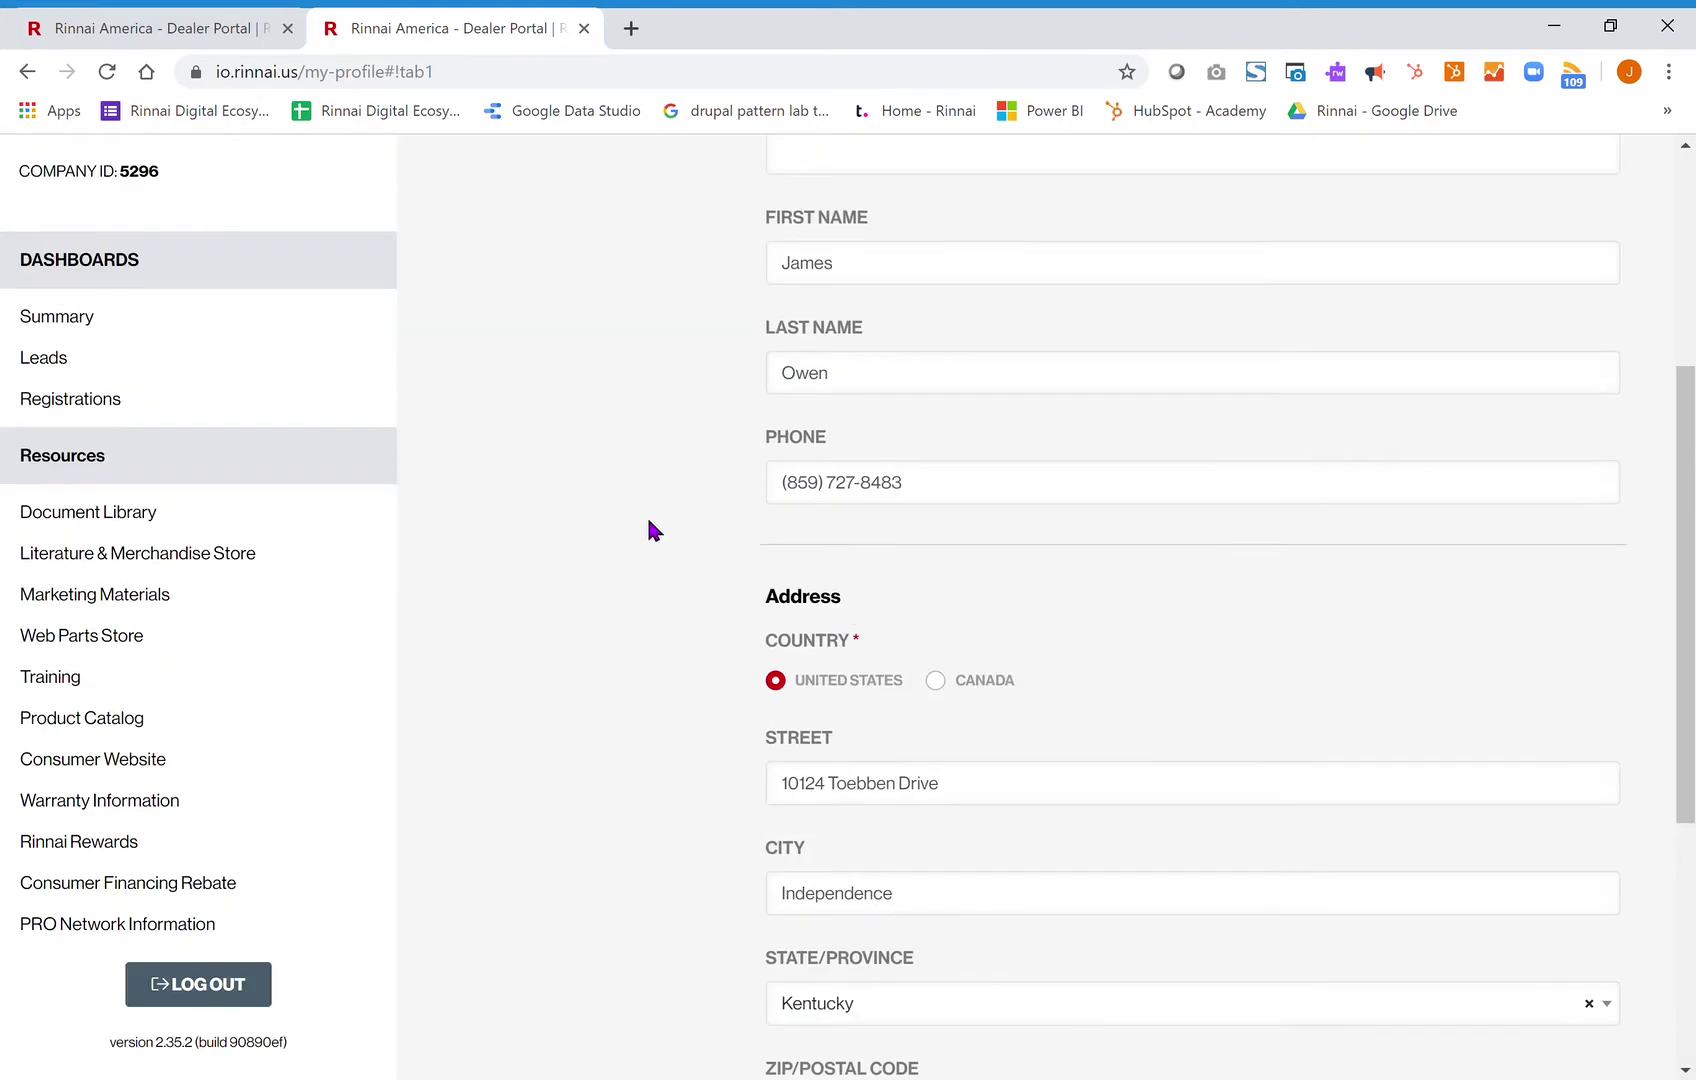
pyautogui.scroll(4, 596, 340)
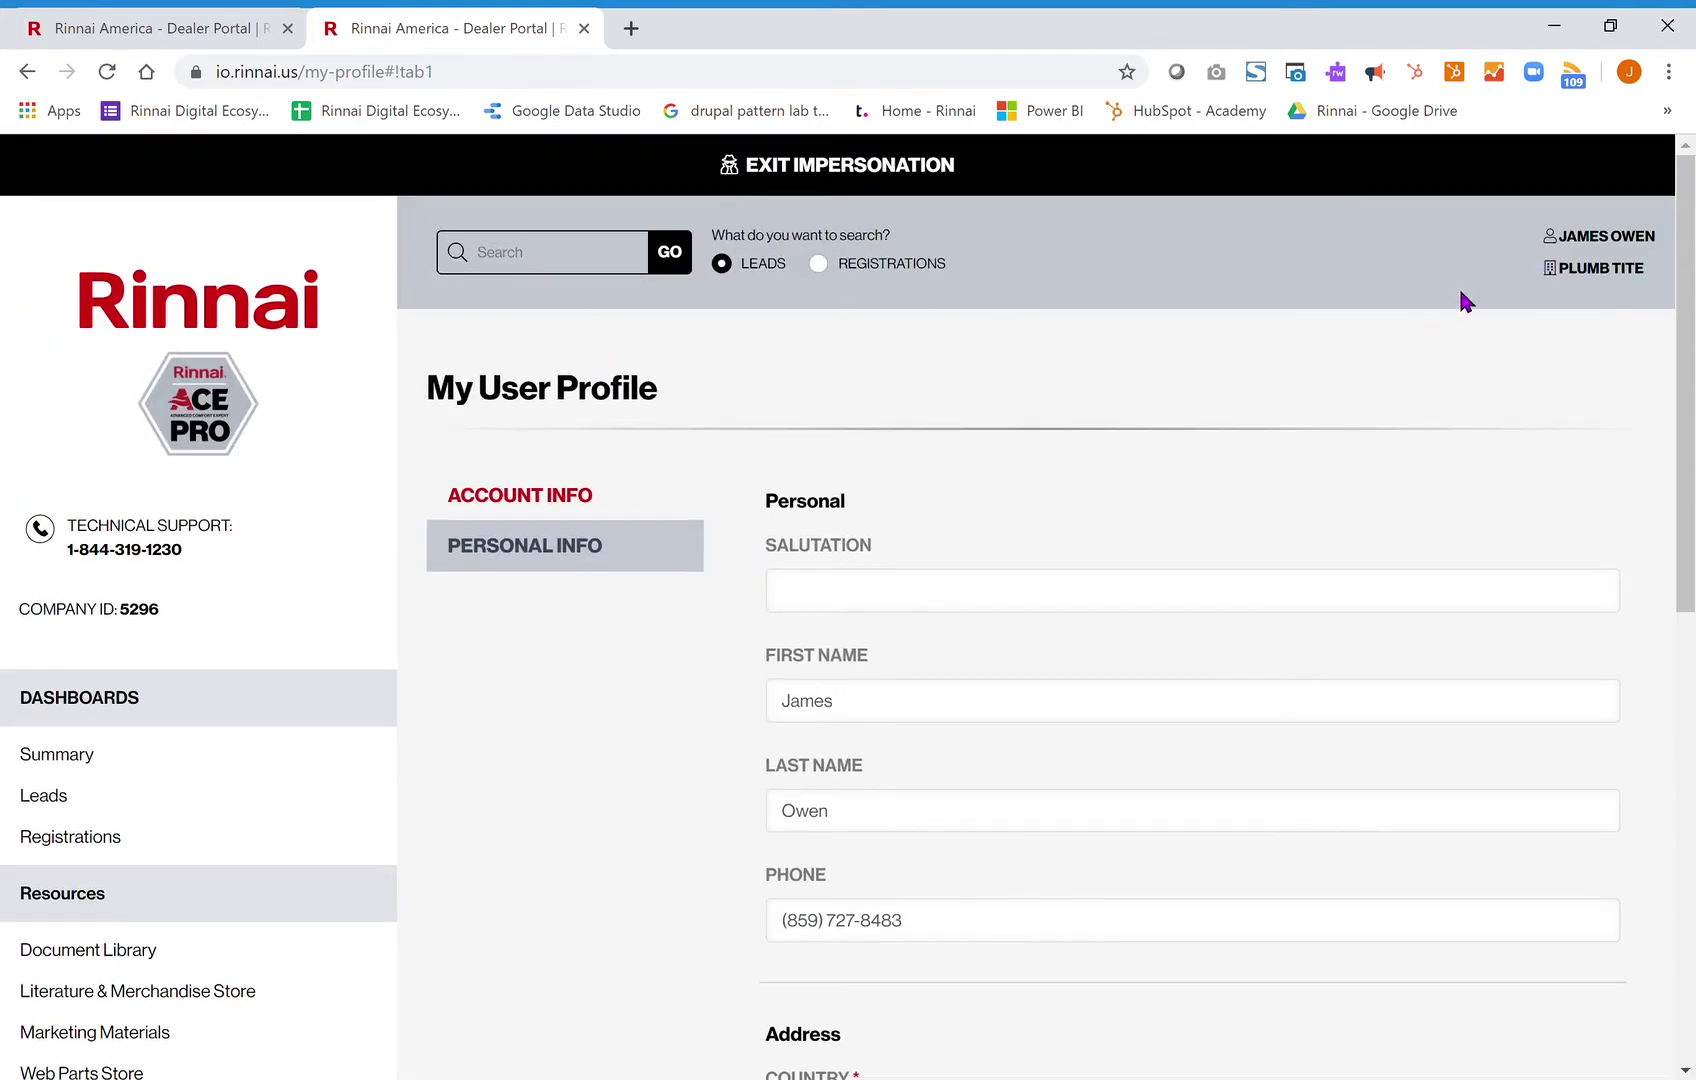
pyautogui.click(1627, 269)
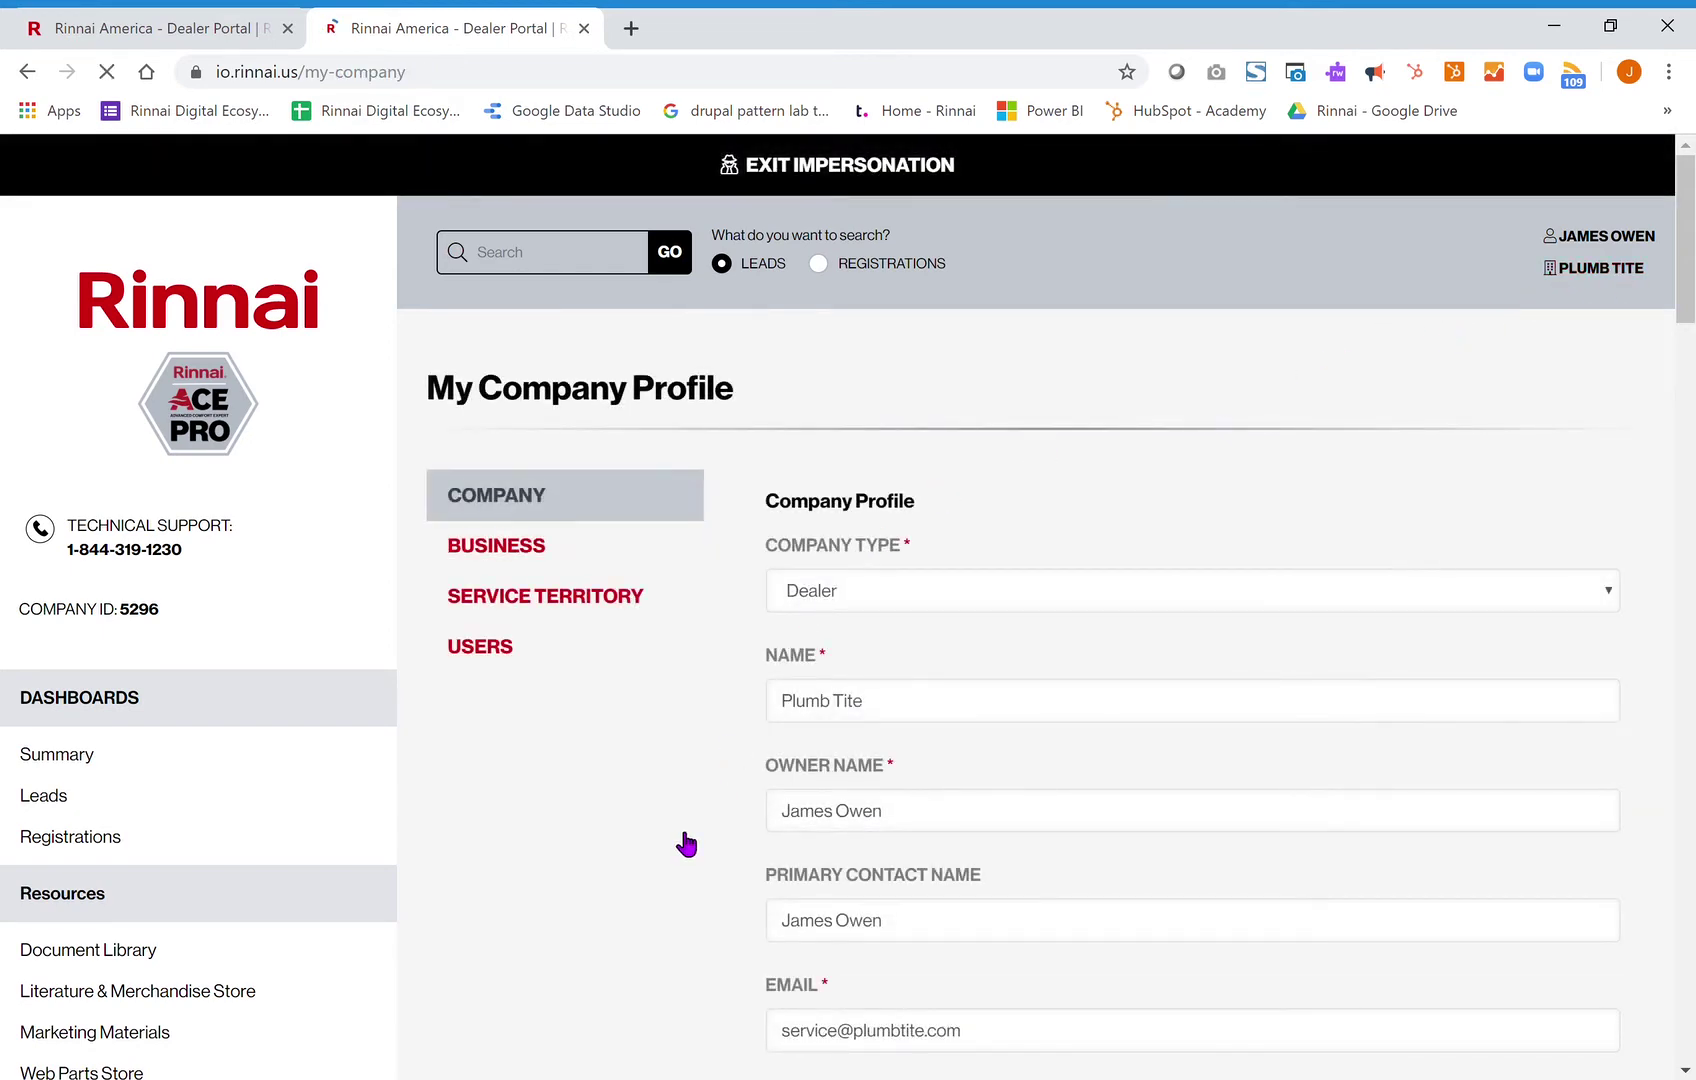
pyautogui.scroll(-2, 610, 860)
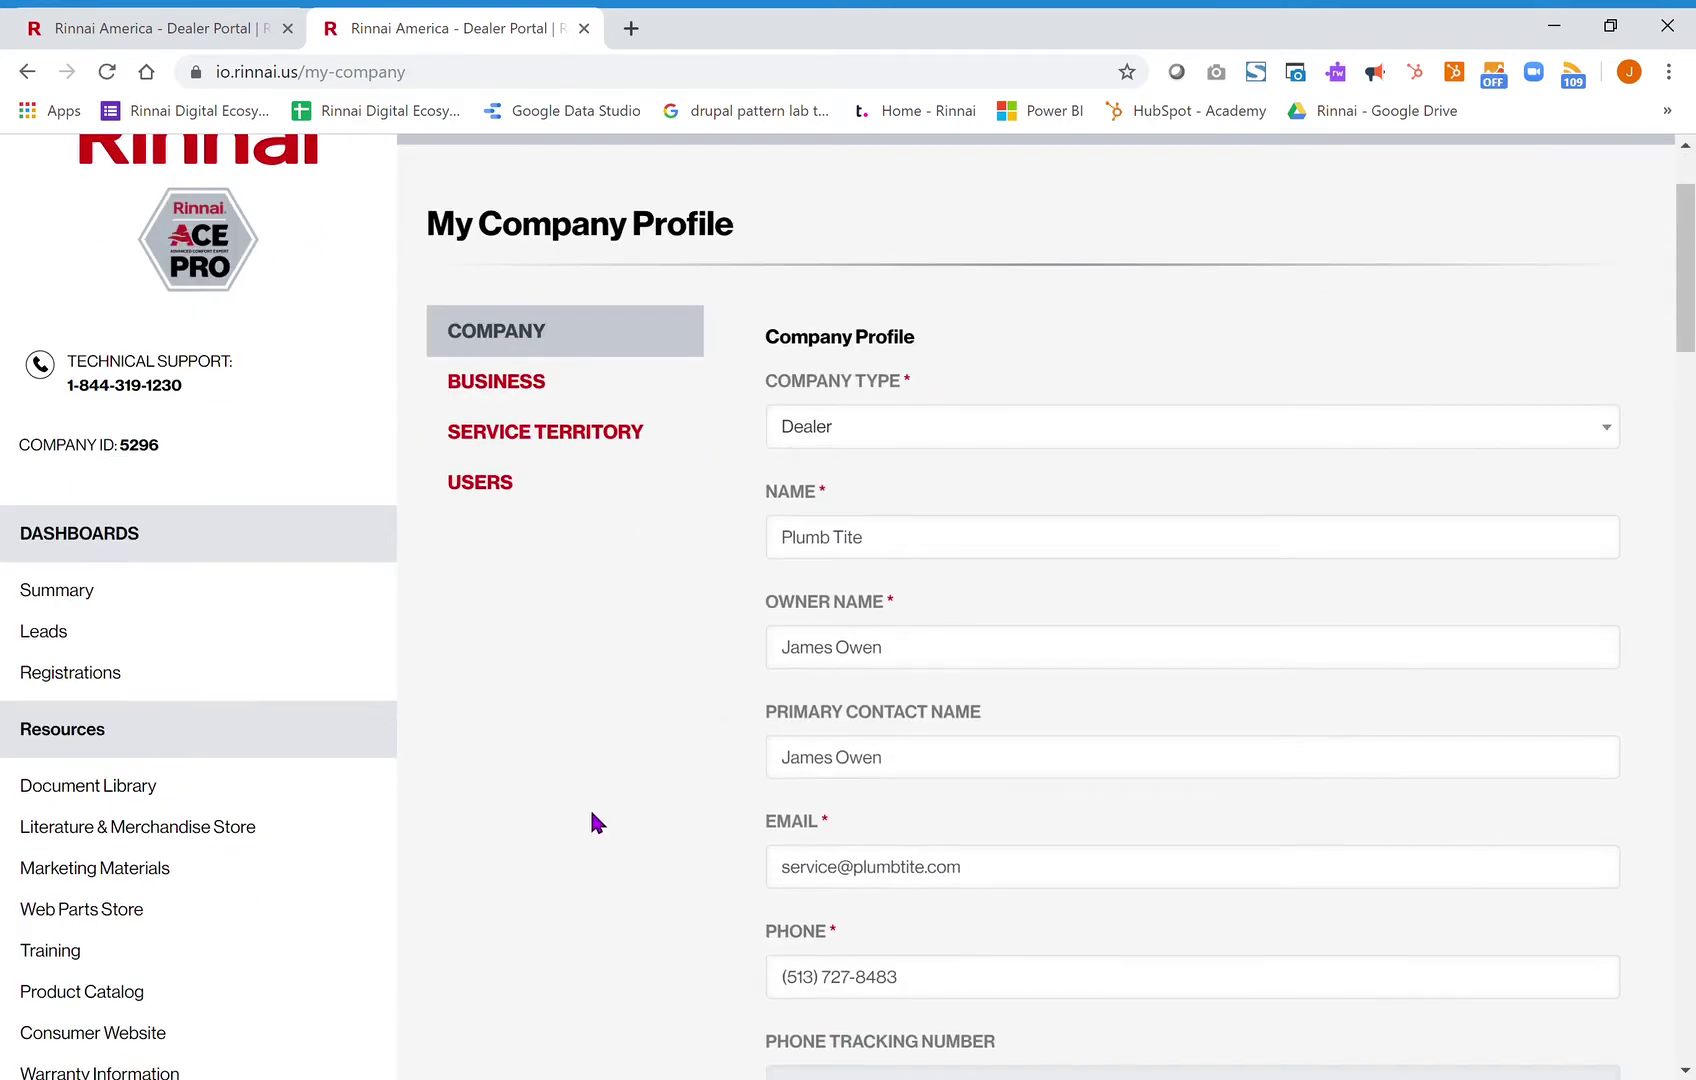
pyautogui.scroll(-3, 590, 821)
pyautogui.scroll(-2, 590, 817)
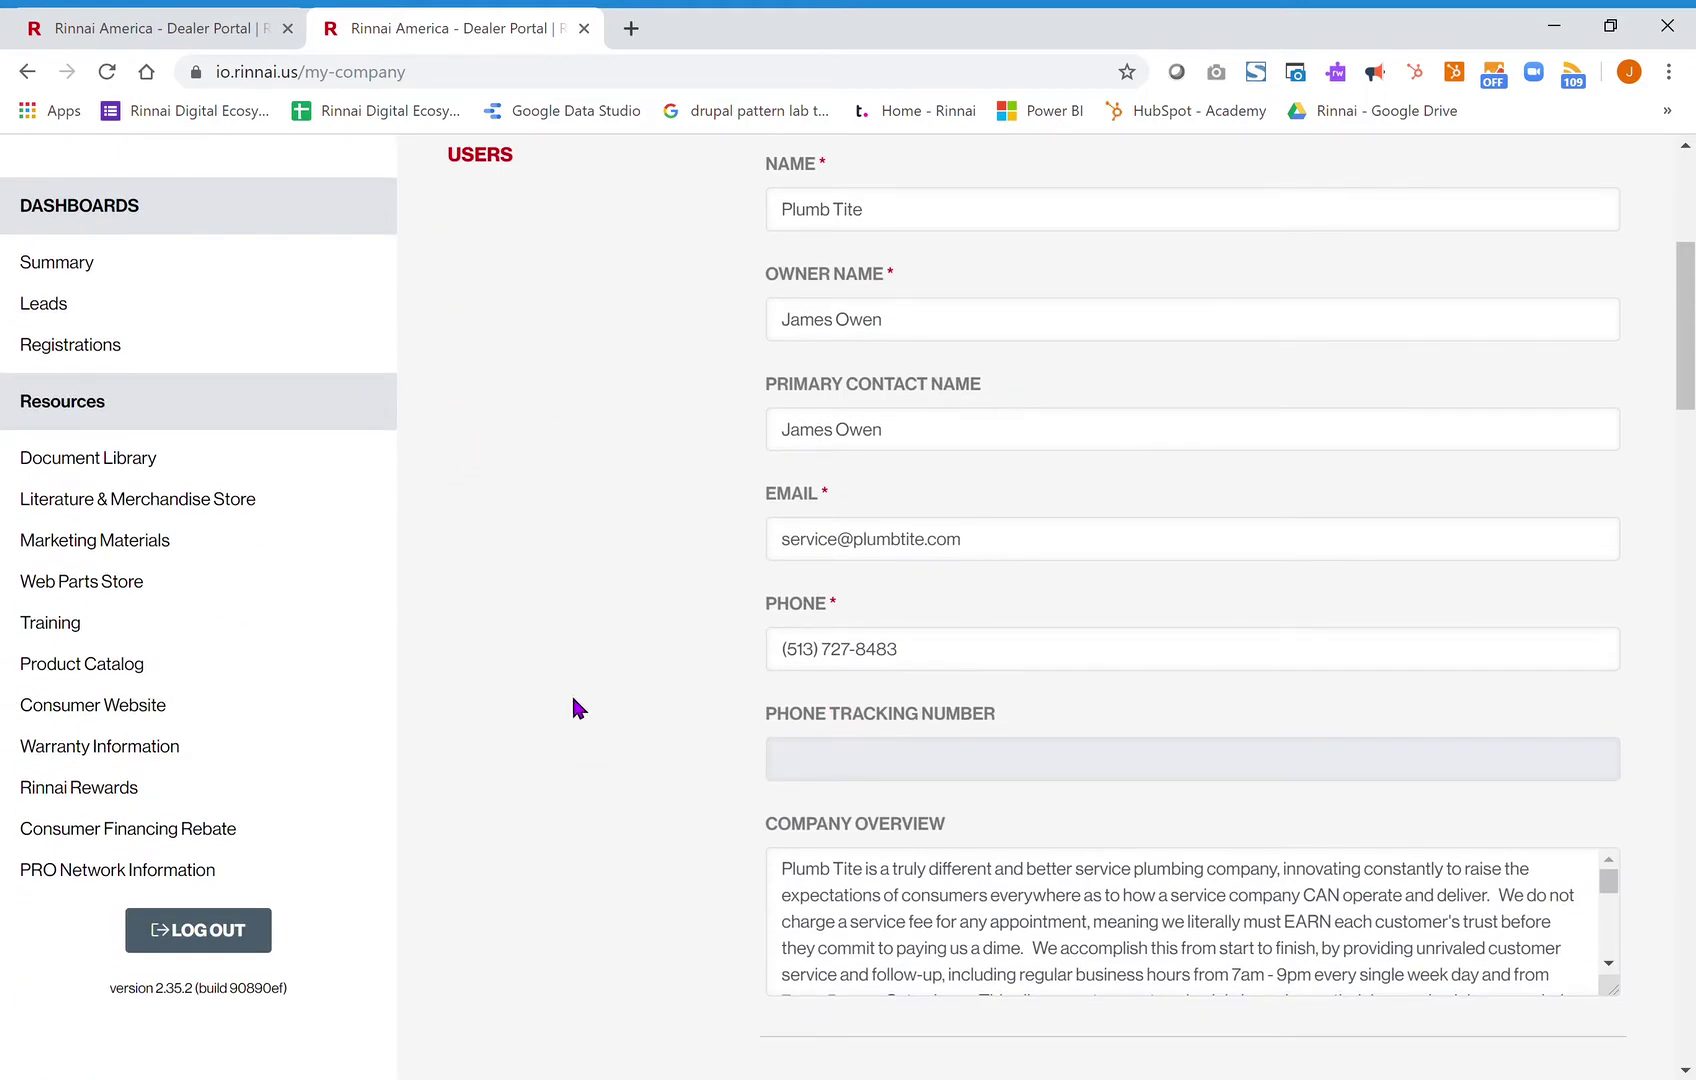
pyautogui.scroll(-2, 623, 860)
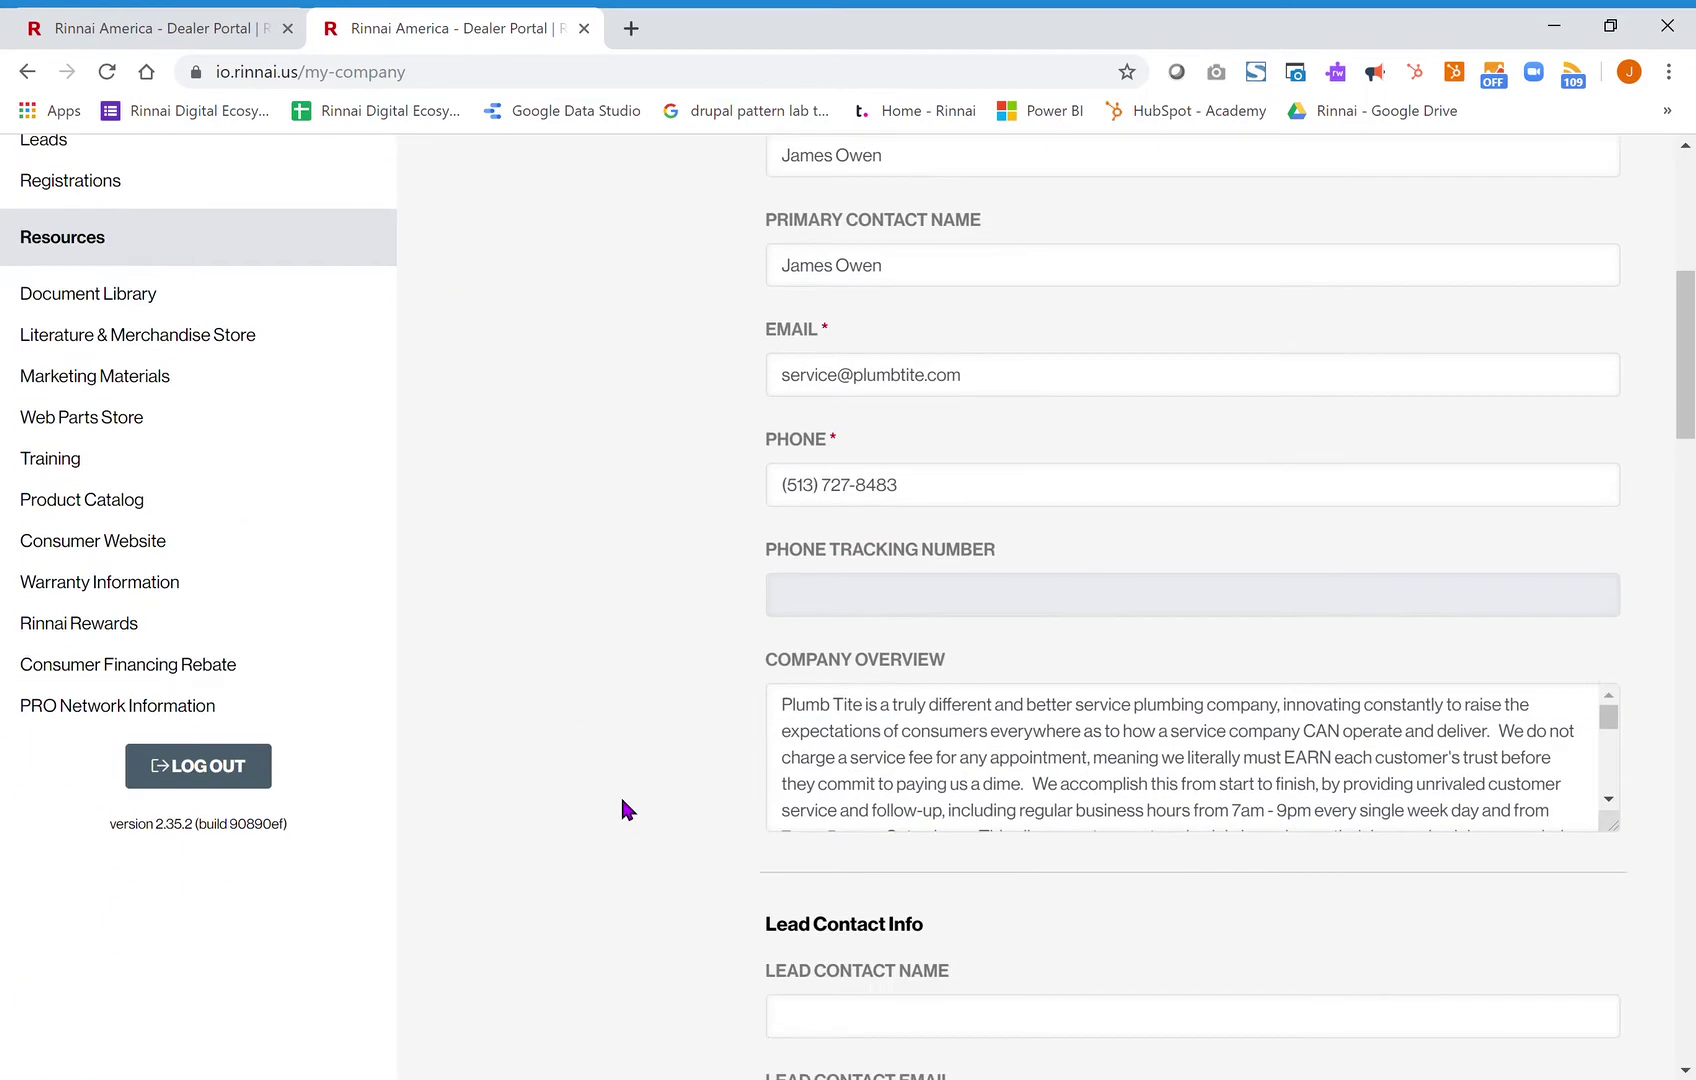
pyautogui.scroll(-2, 623, 794)
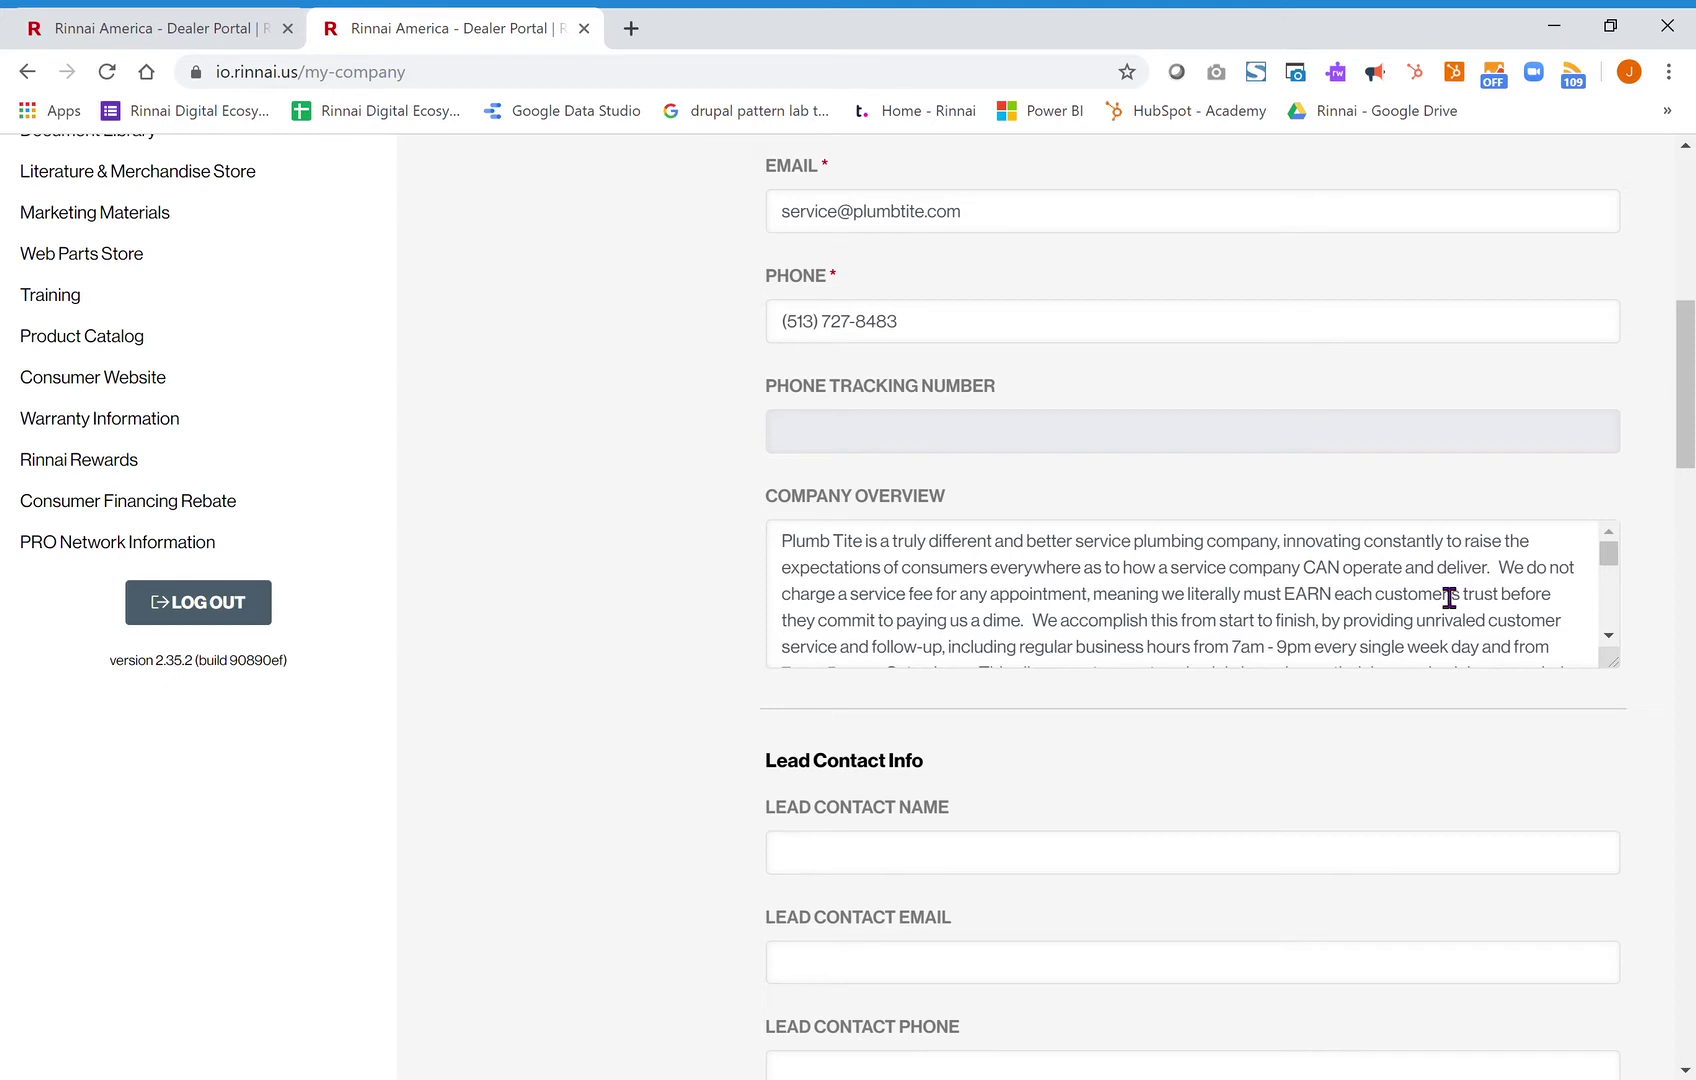
pyautogui.scroll(-2, 625, 765)
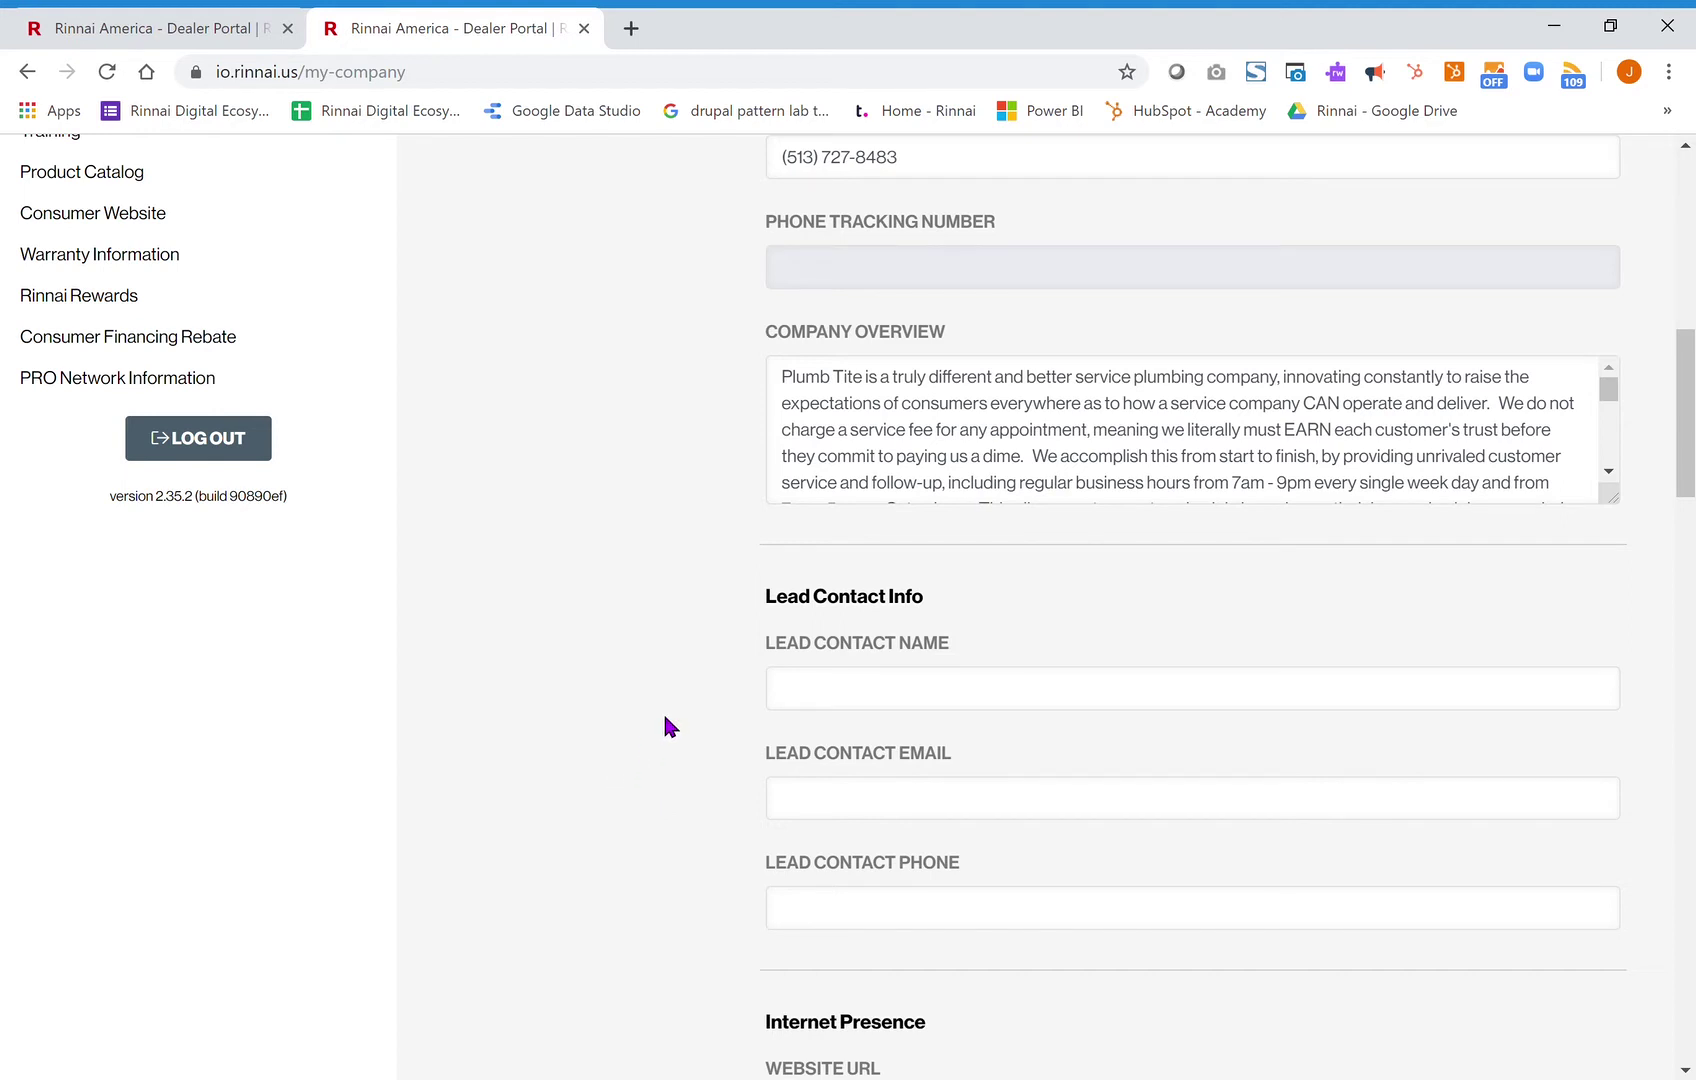
pyautogui.scroll(-2, 662, 727)
pyautogui.scroll(-2, 660, 724)
pyautogui.scroll(-2, 657, 721)
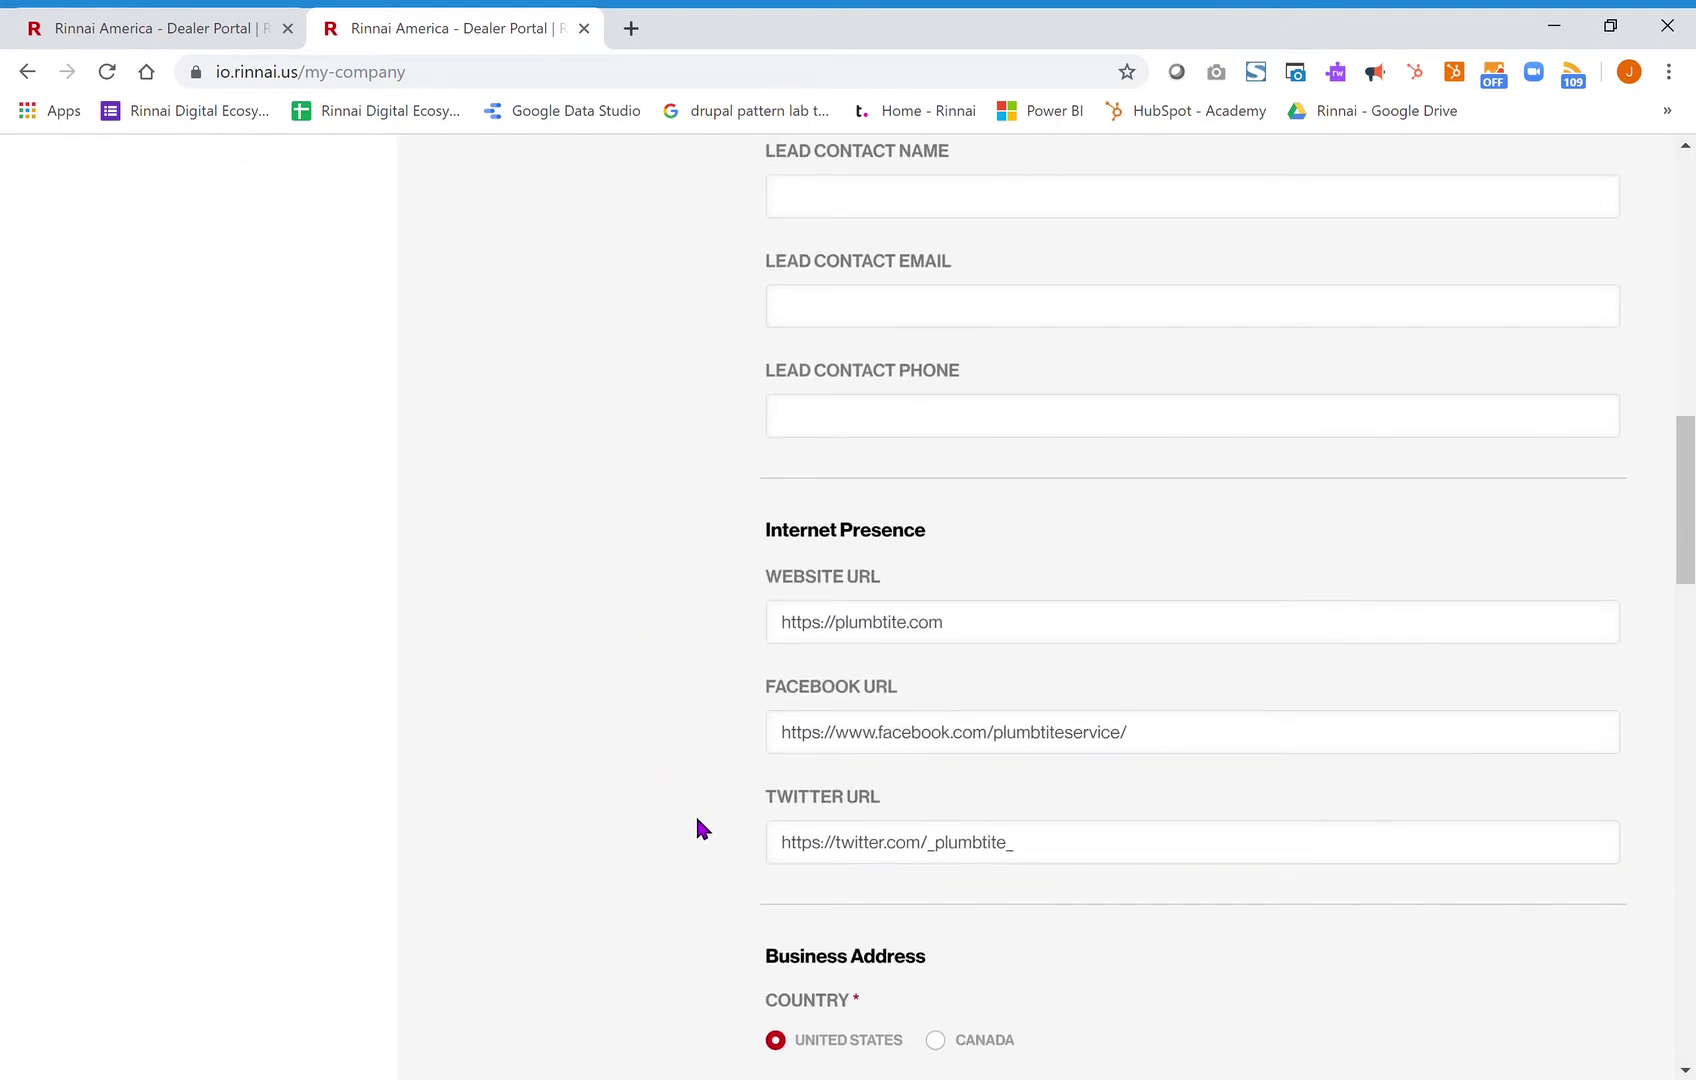
pyautogui.scroll(-1, 685, 633)
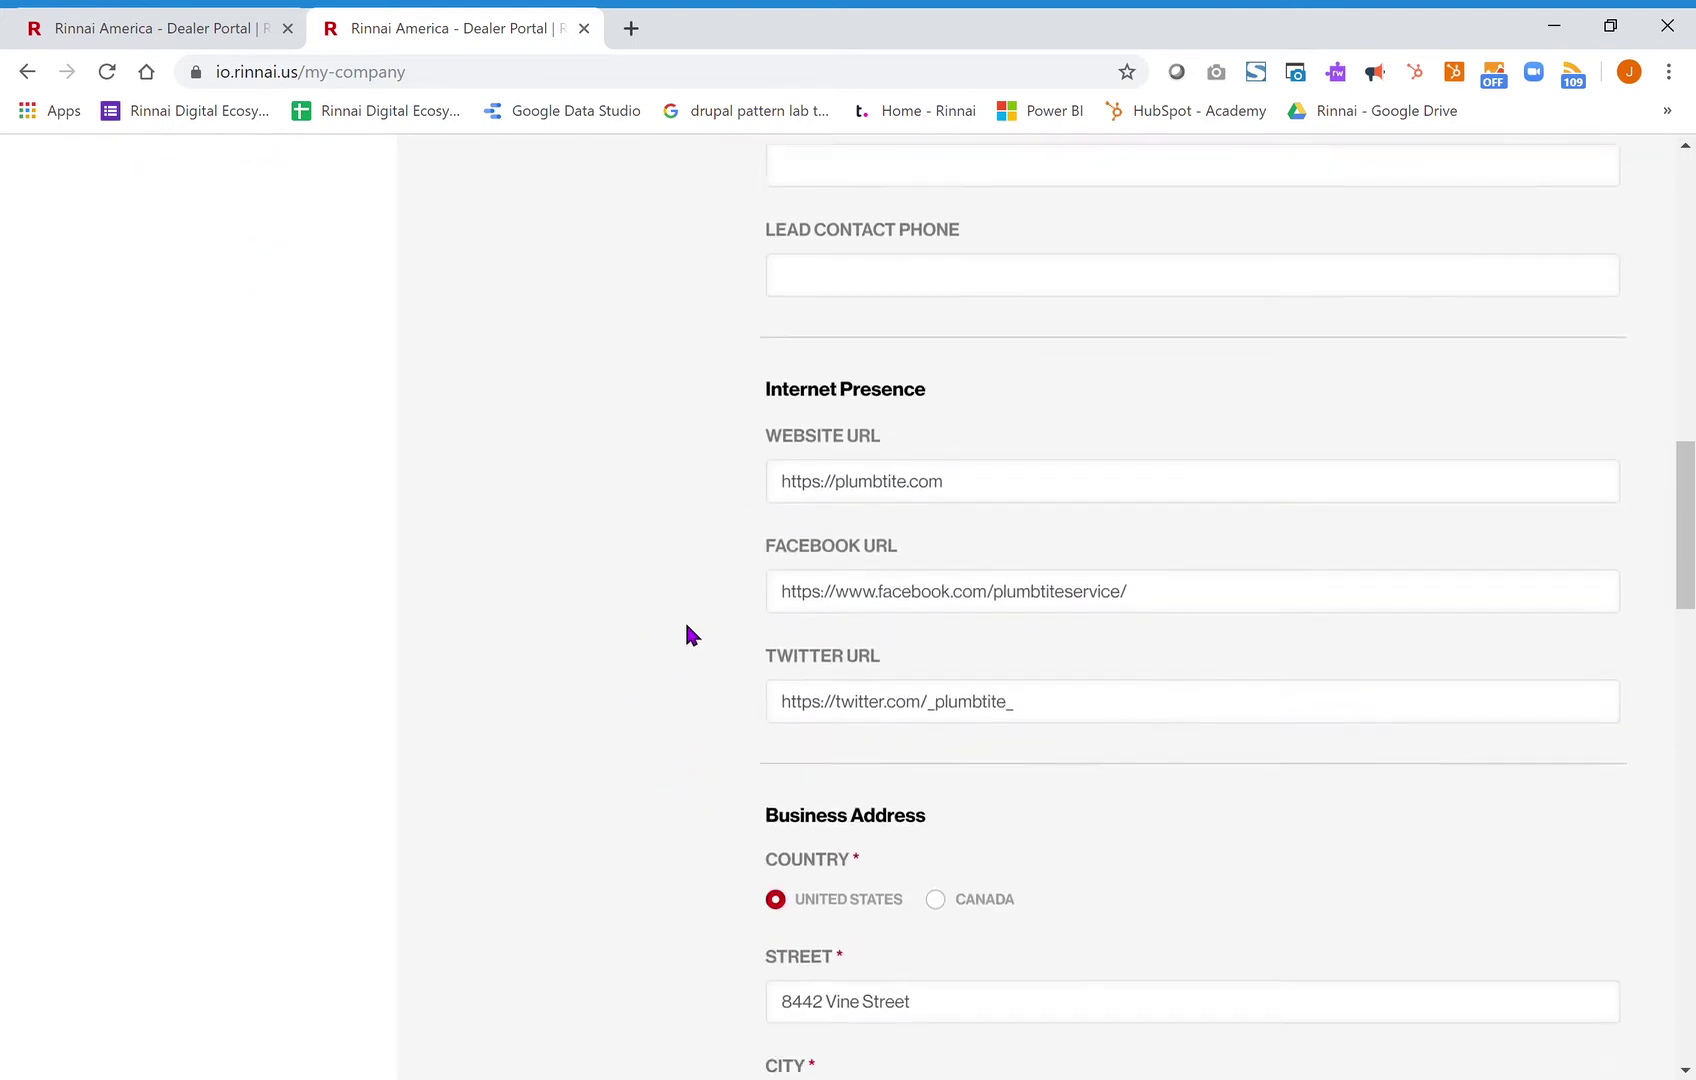
pyautogui.scroll(-1, 685, 633)
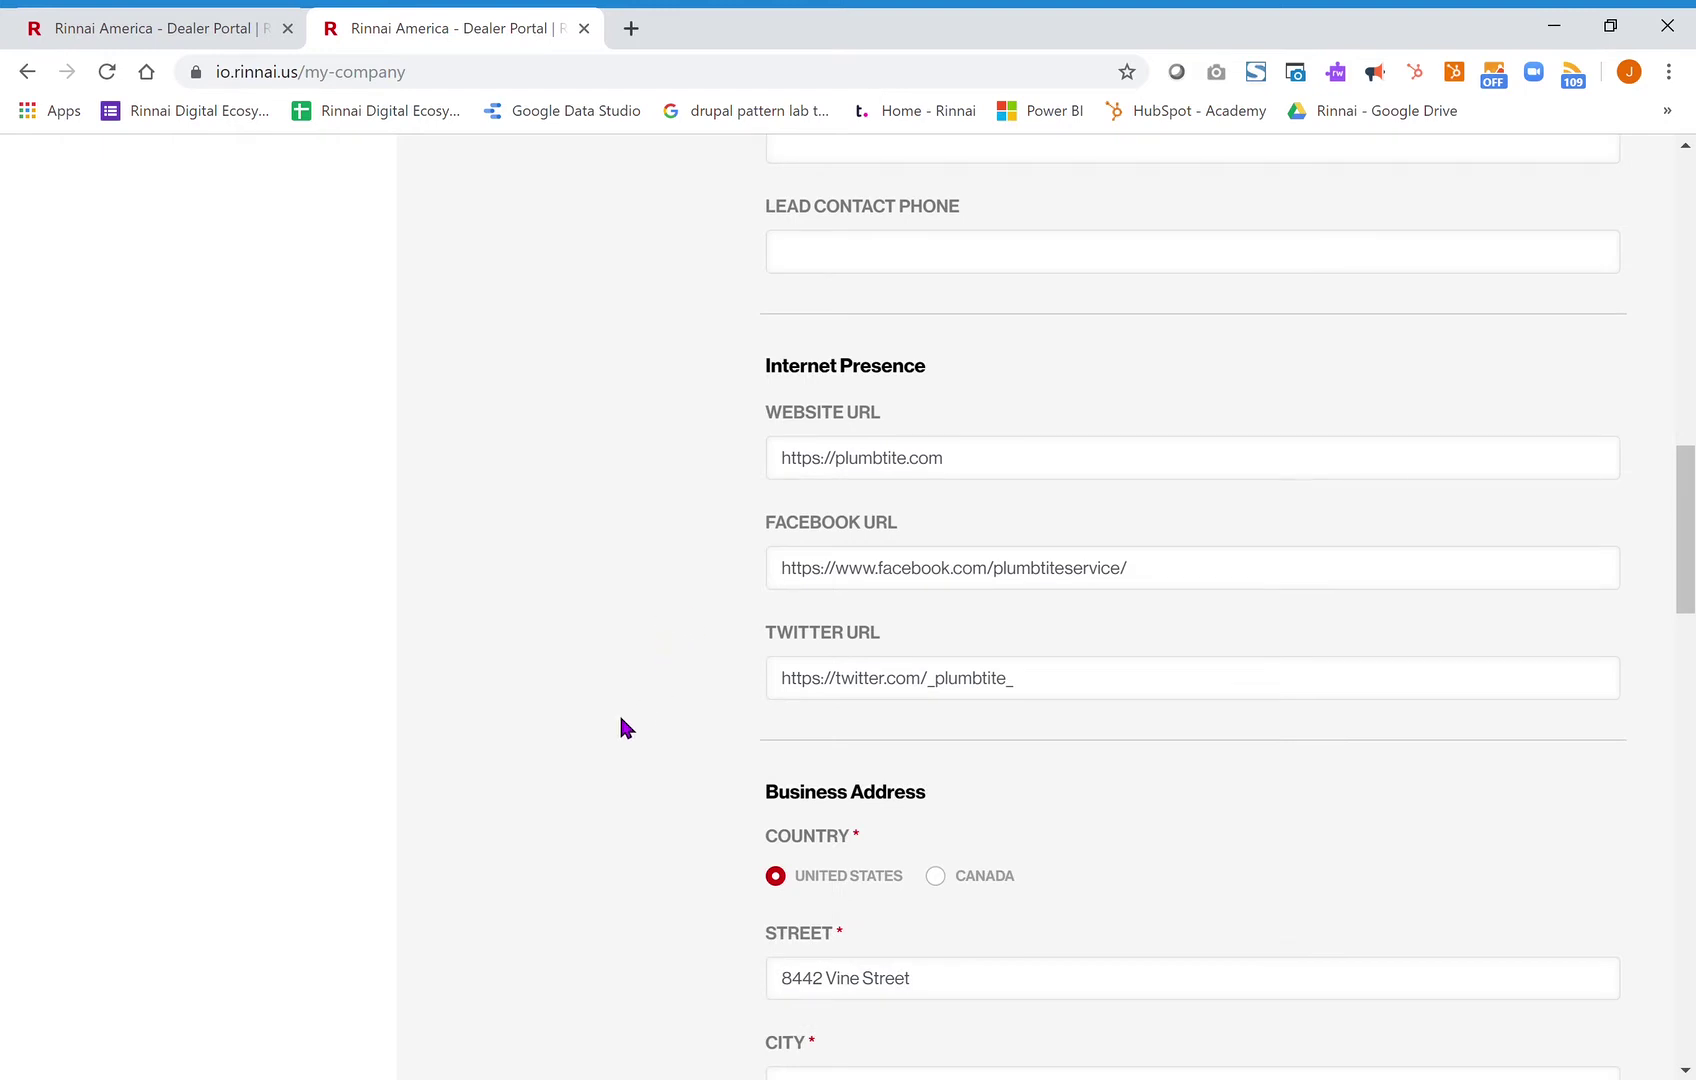
pyautogui.scroll(-2, 620, 727)
pyautogui.scroll(-1, 627, 725)
pyautogui.scroll(-1, 627, 725)
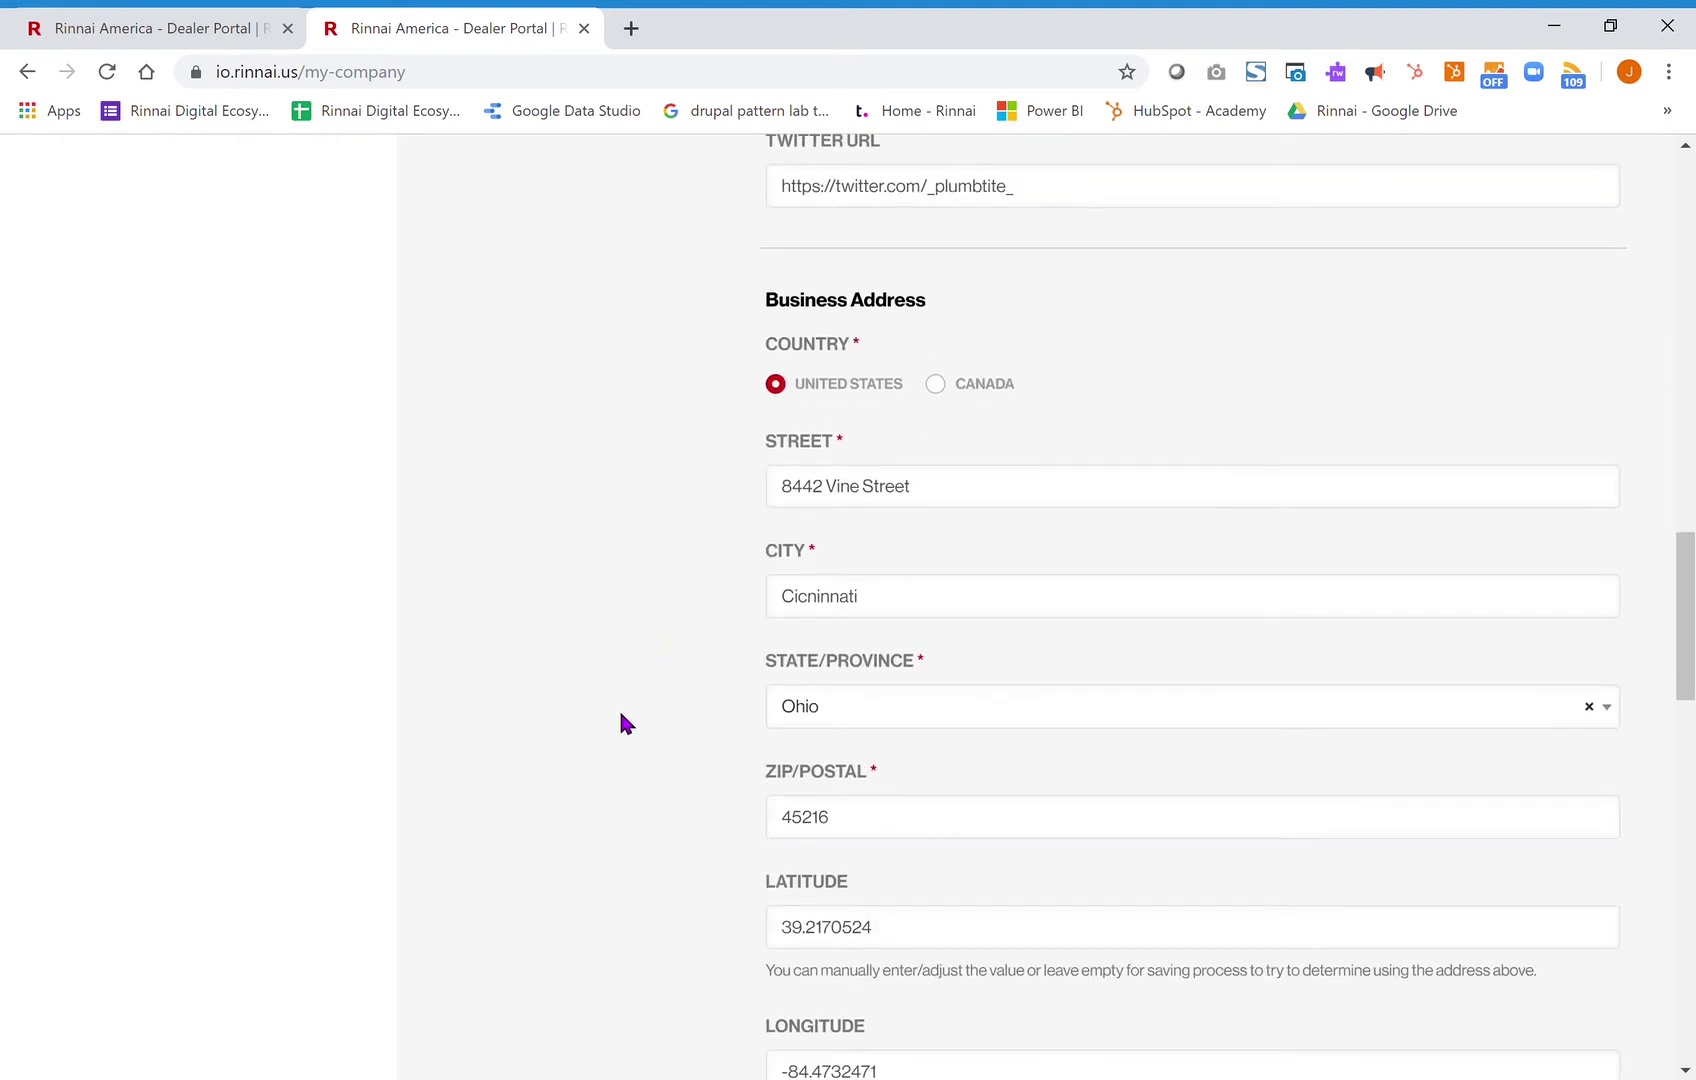
pyautogui.scroll(-1, 627, 725)
pyautogui.scroll(-1, 627, 724)
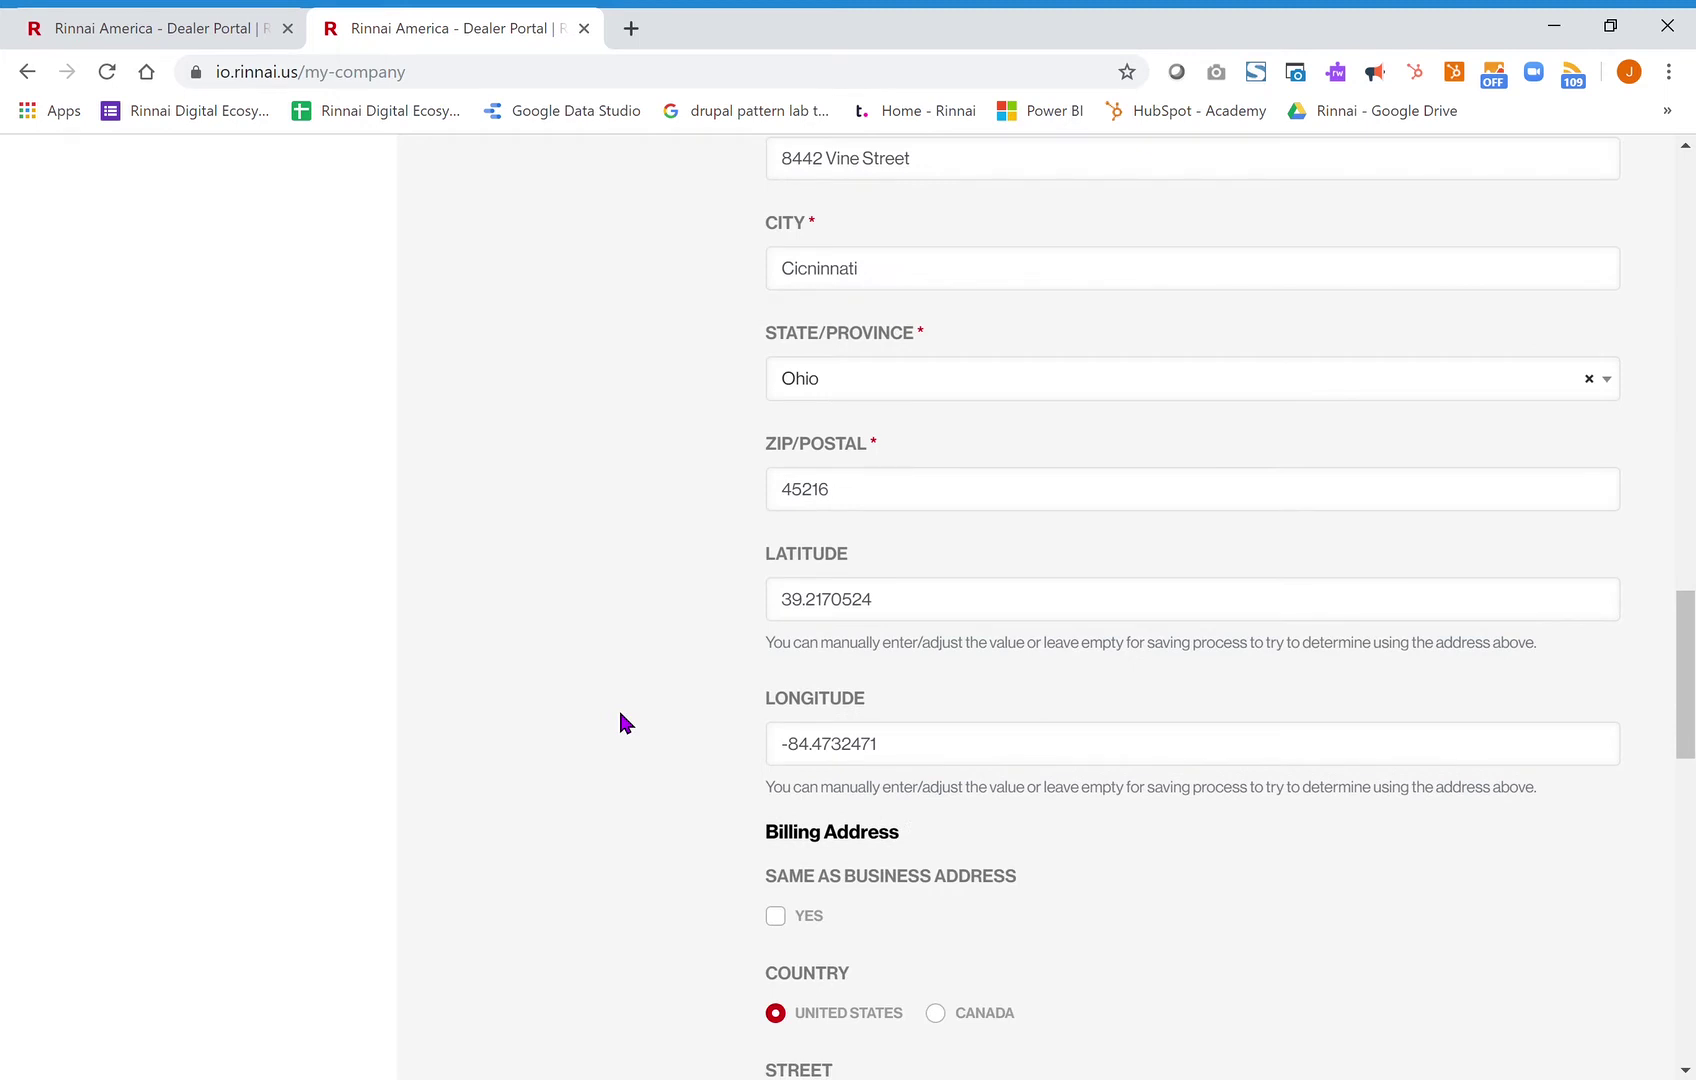
pyautogui.scroll(-1, 627, 724)
pyautogui.scroll(-1, 627, 724)
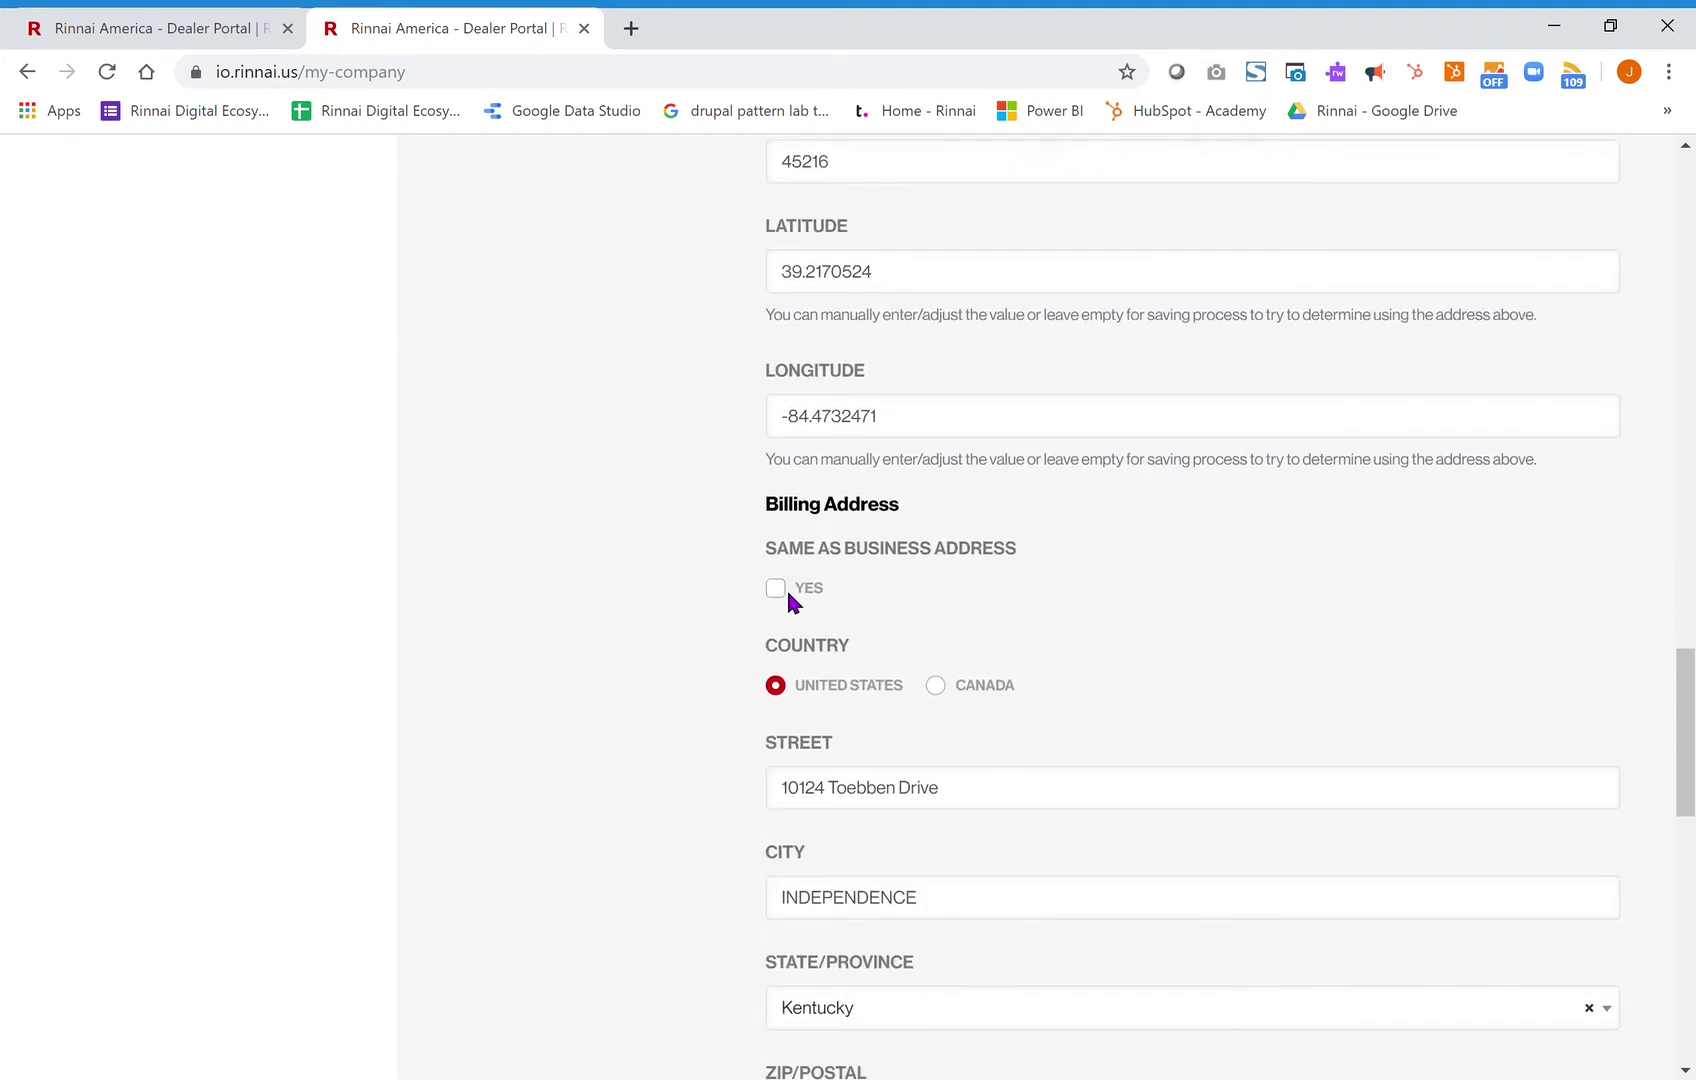
pyautogui.scroll(-1, 625, 631)
pyautogui.scroll(-2, 625, 631)
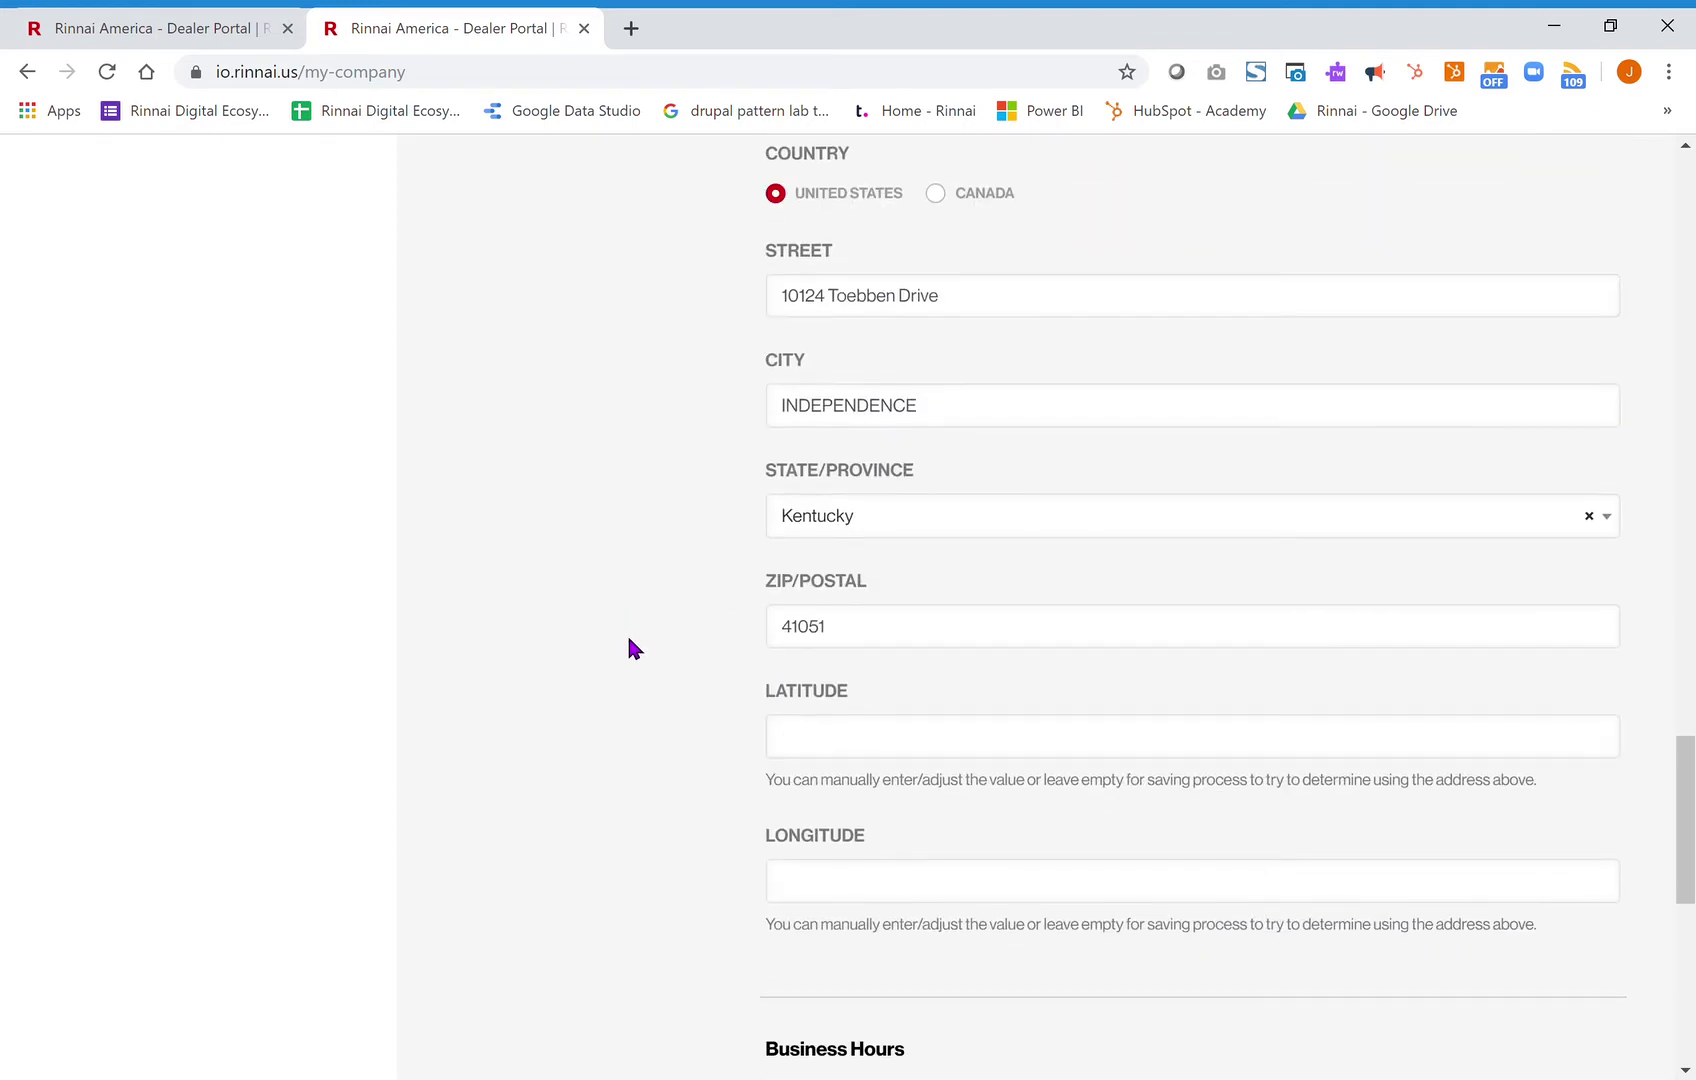
pyautogui.scroll(-2, 628, 647)
pyautogui.scroll(-2, 628, 647)
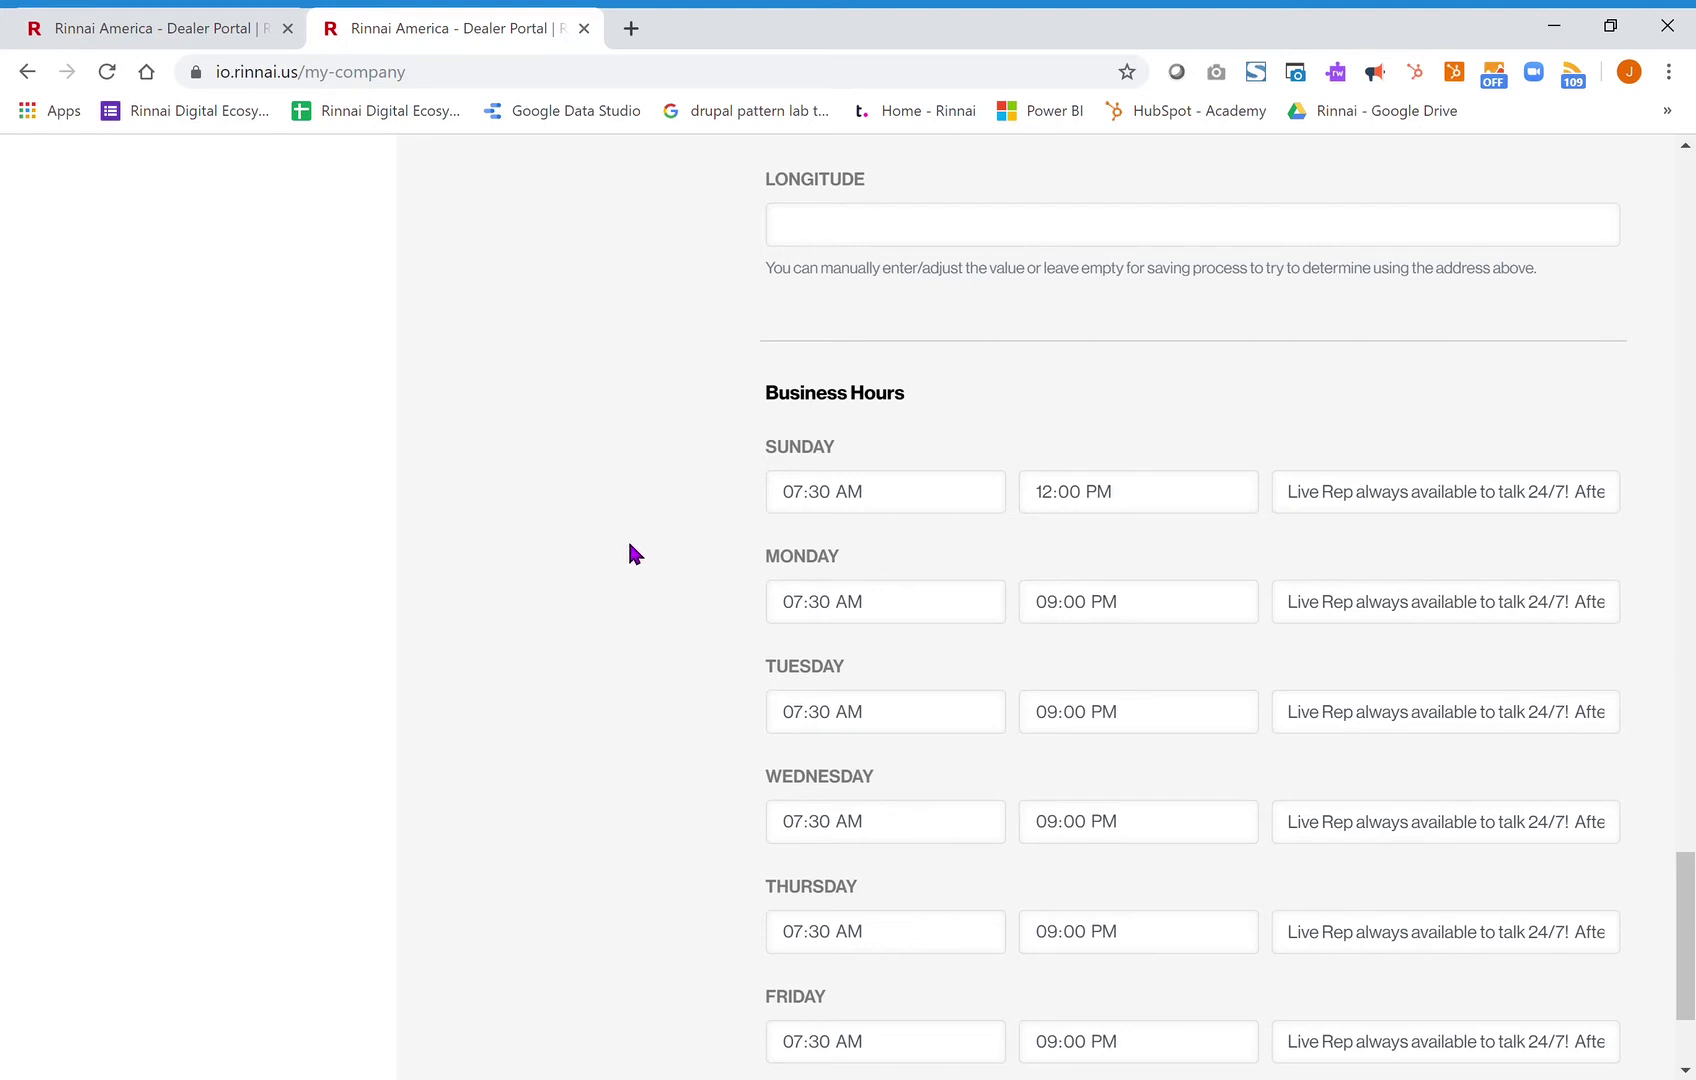
pyautogui.scroll(-3, 629, 553)
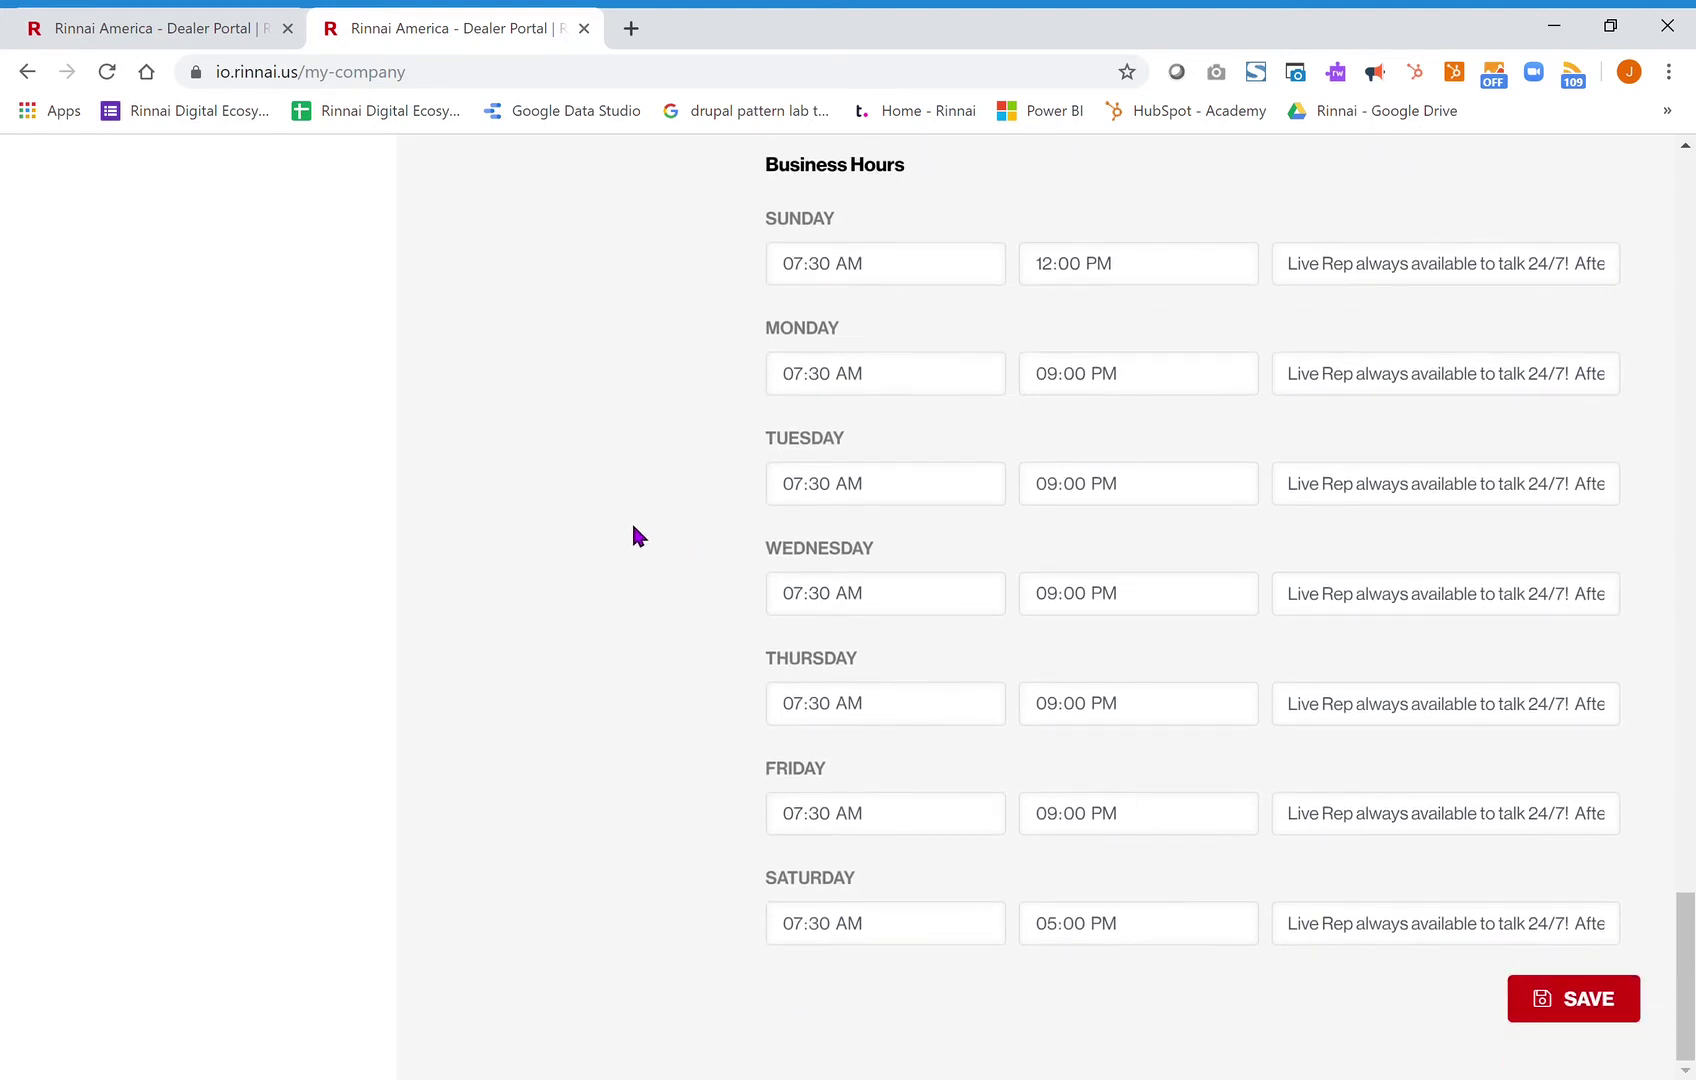
pyautogui.scroll(5, 632, 536)
pyautogui.scroll(5, 632, 536)
pyautogui.scroll(5, 632, 536)
pyautogui.scroll(5, 632, 536)
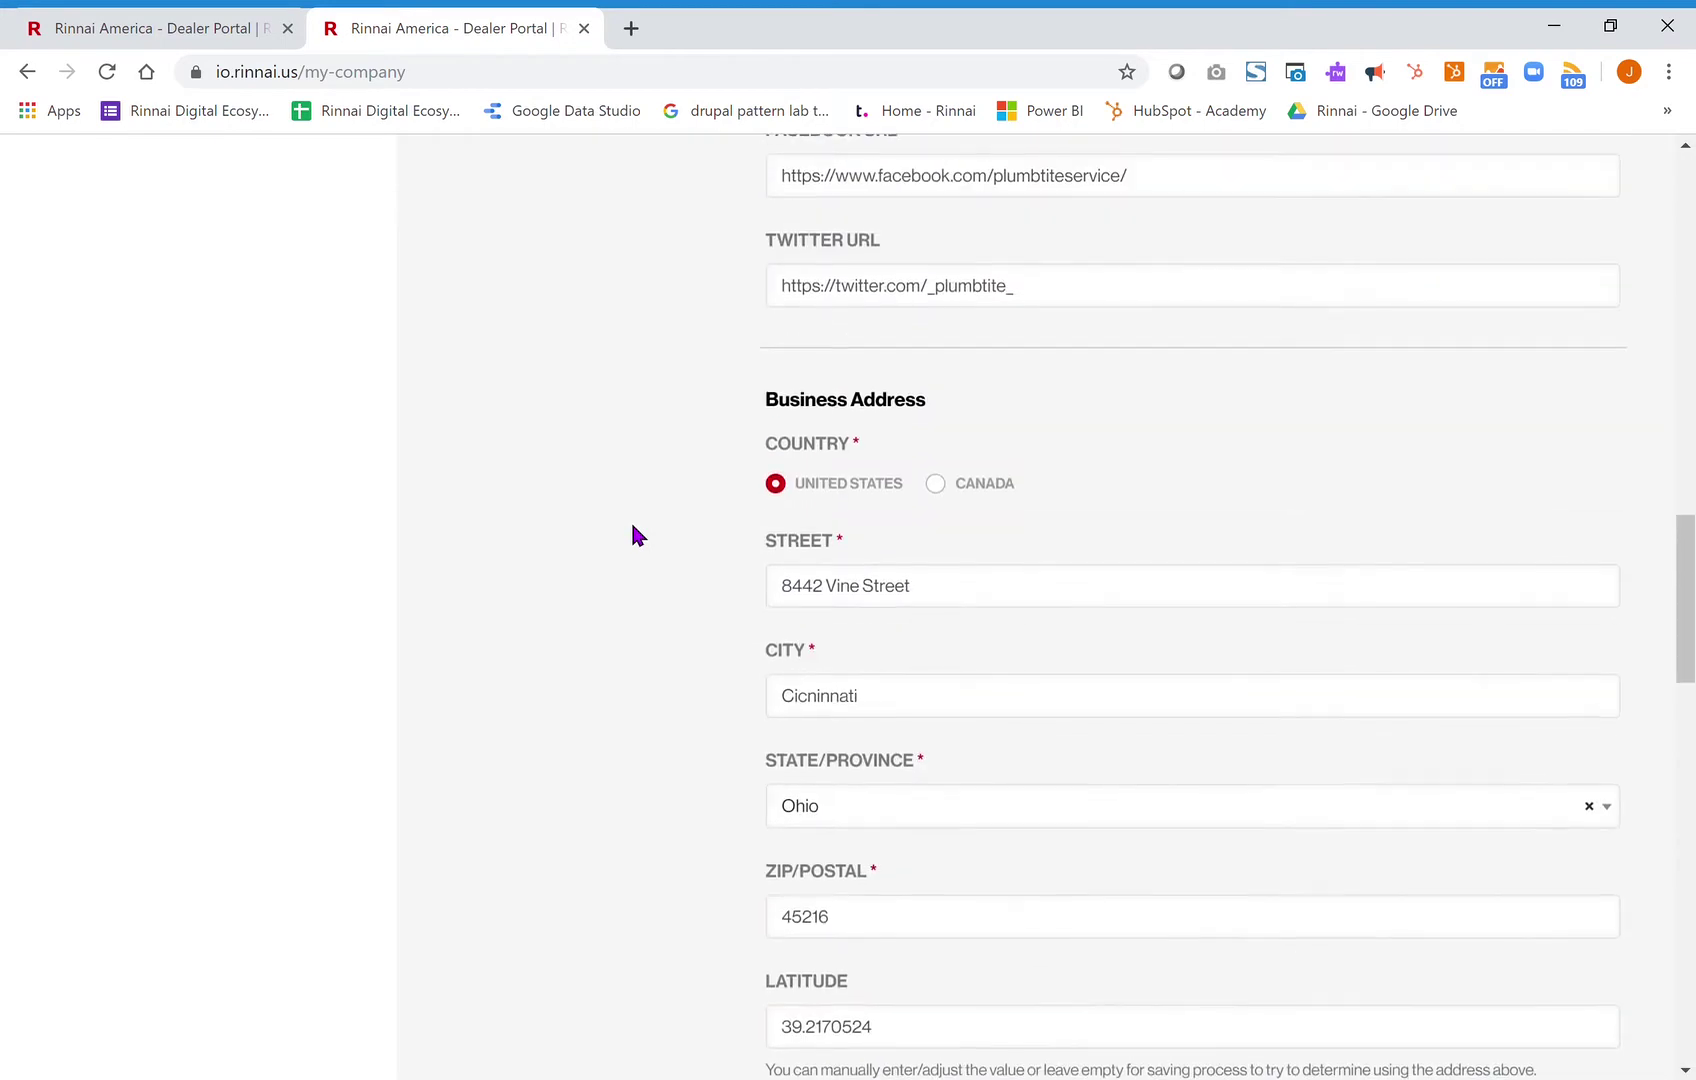
pyautogui.scroll(5, 632, 536)
pyautogui.scroll(5, 632, 536)
pyautogui.scroll(5, 632, 536)
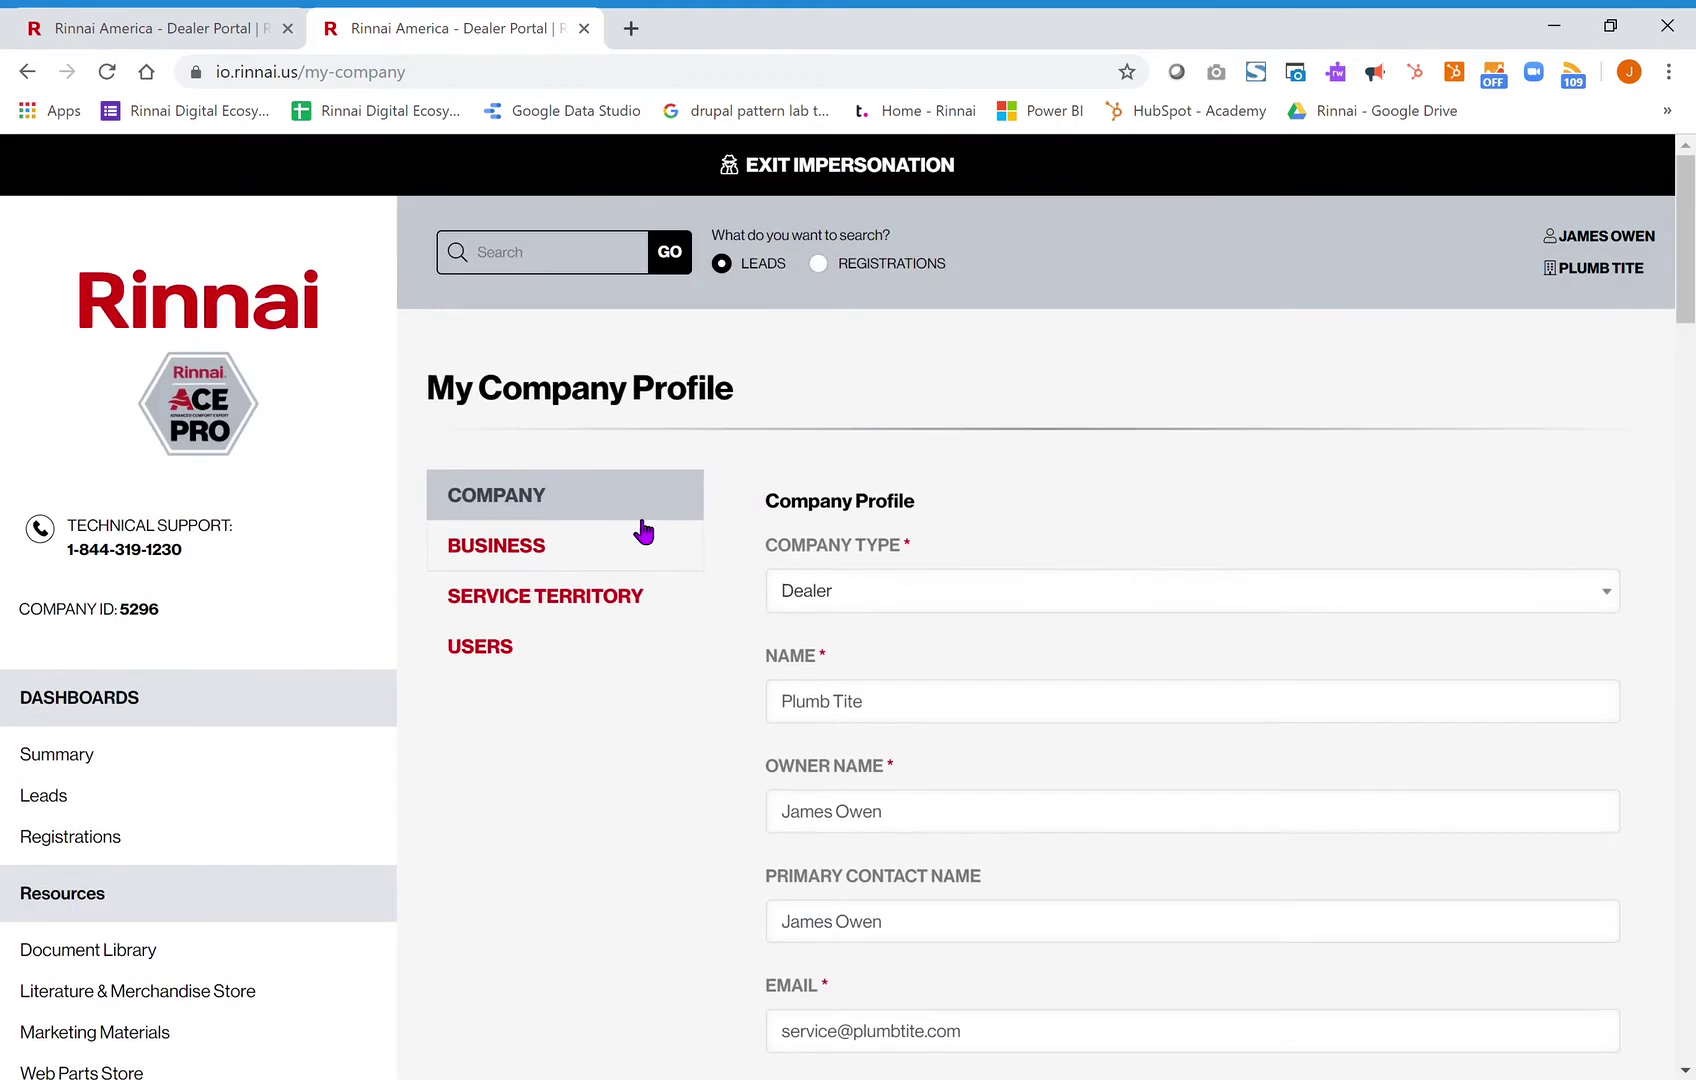
pyautogui.click(590, 560)
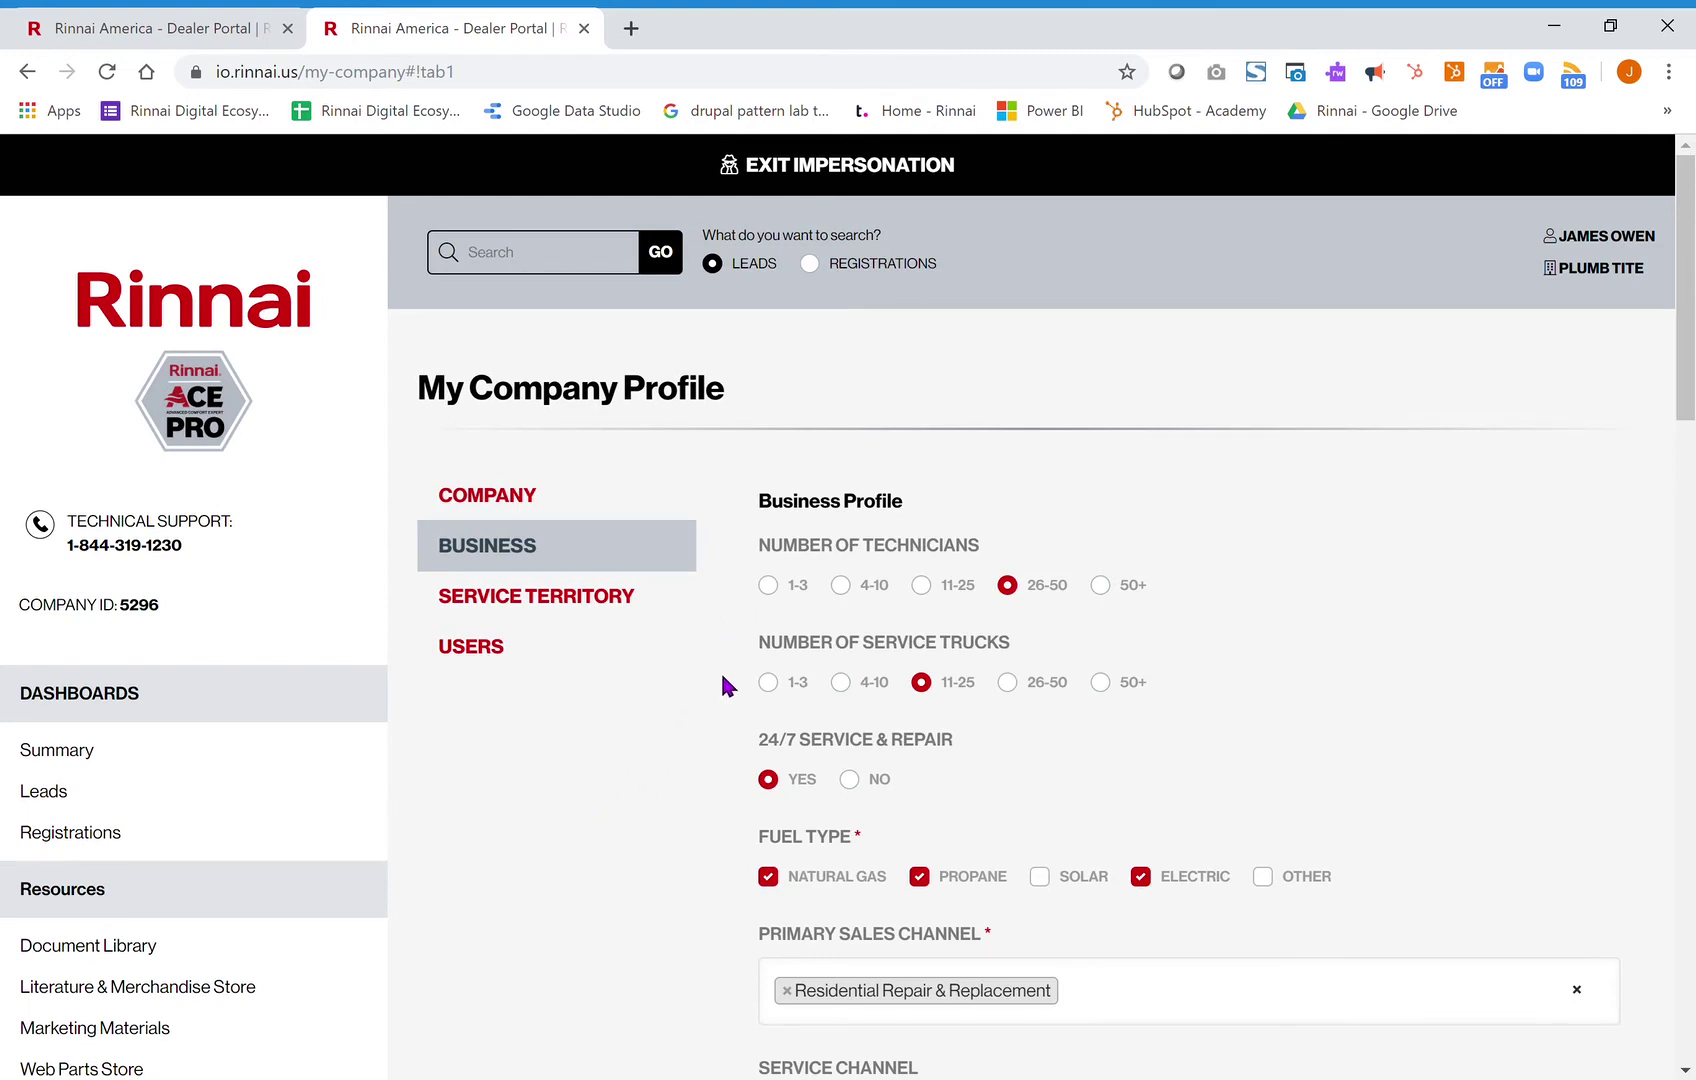
pyautogui.scroll(-2, 692, 754)
pyautogui.scroll(-3, 674, 772)
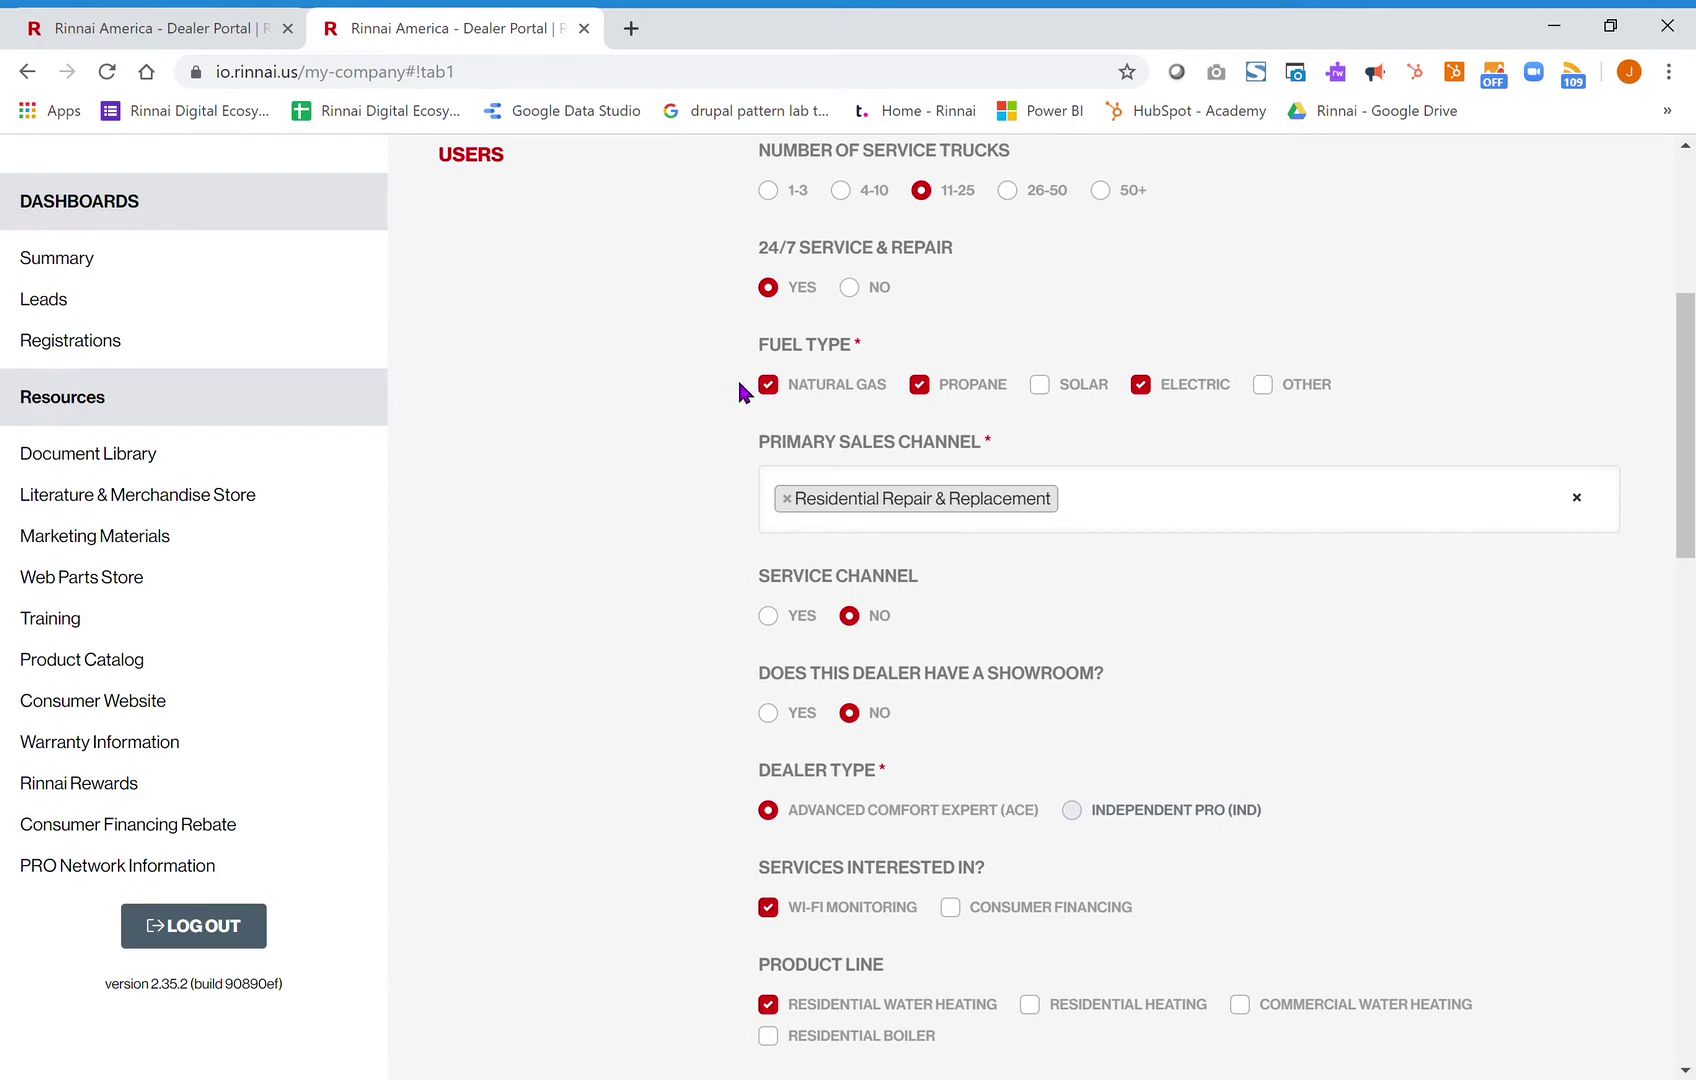
pyautogui.scroll(-1, 662, 752)
pyautogui.scroll(-2, 665, 748)
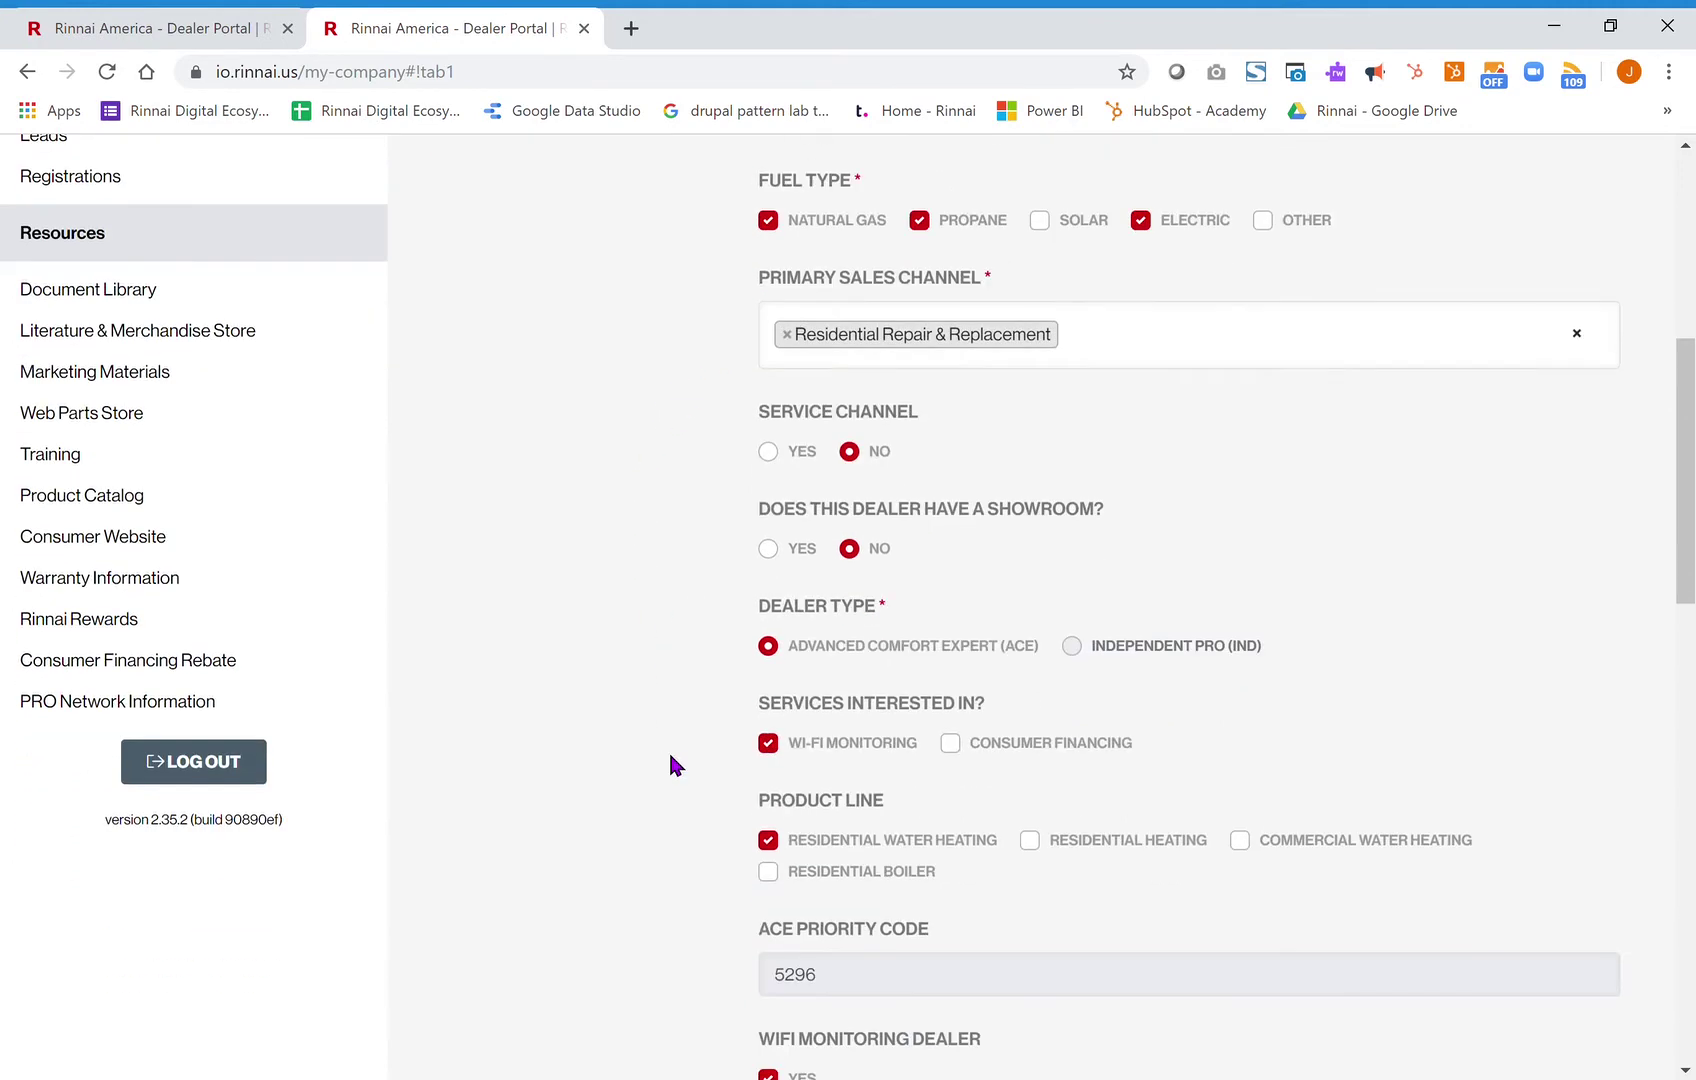
pyautogui.scroll(-2, 668, 748)
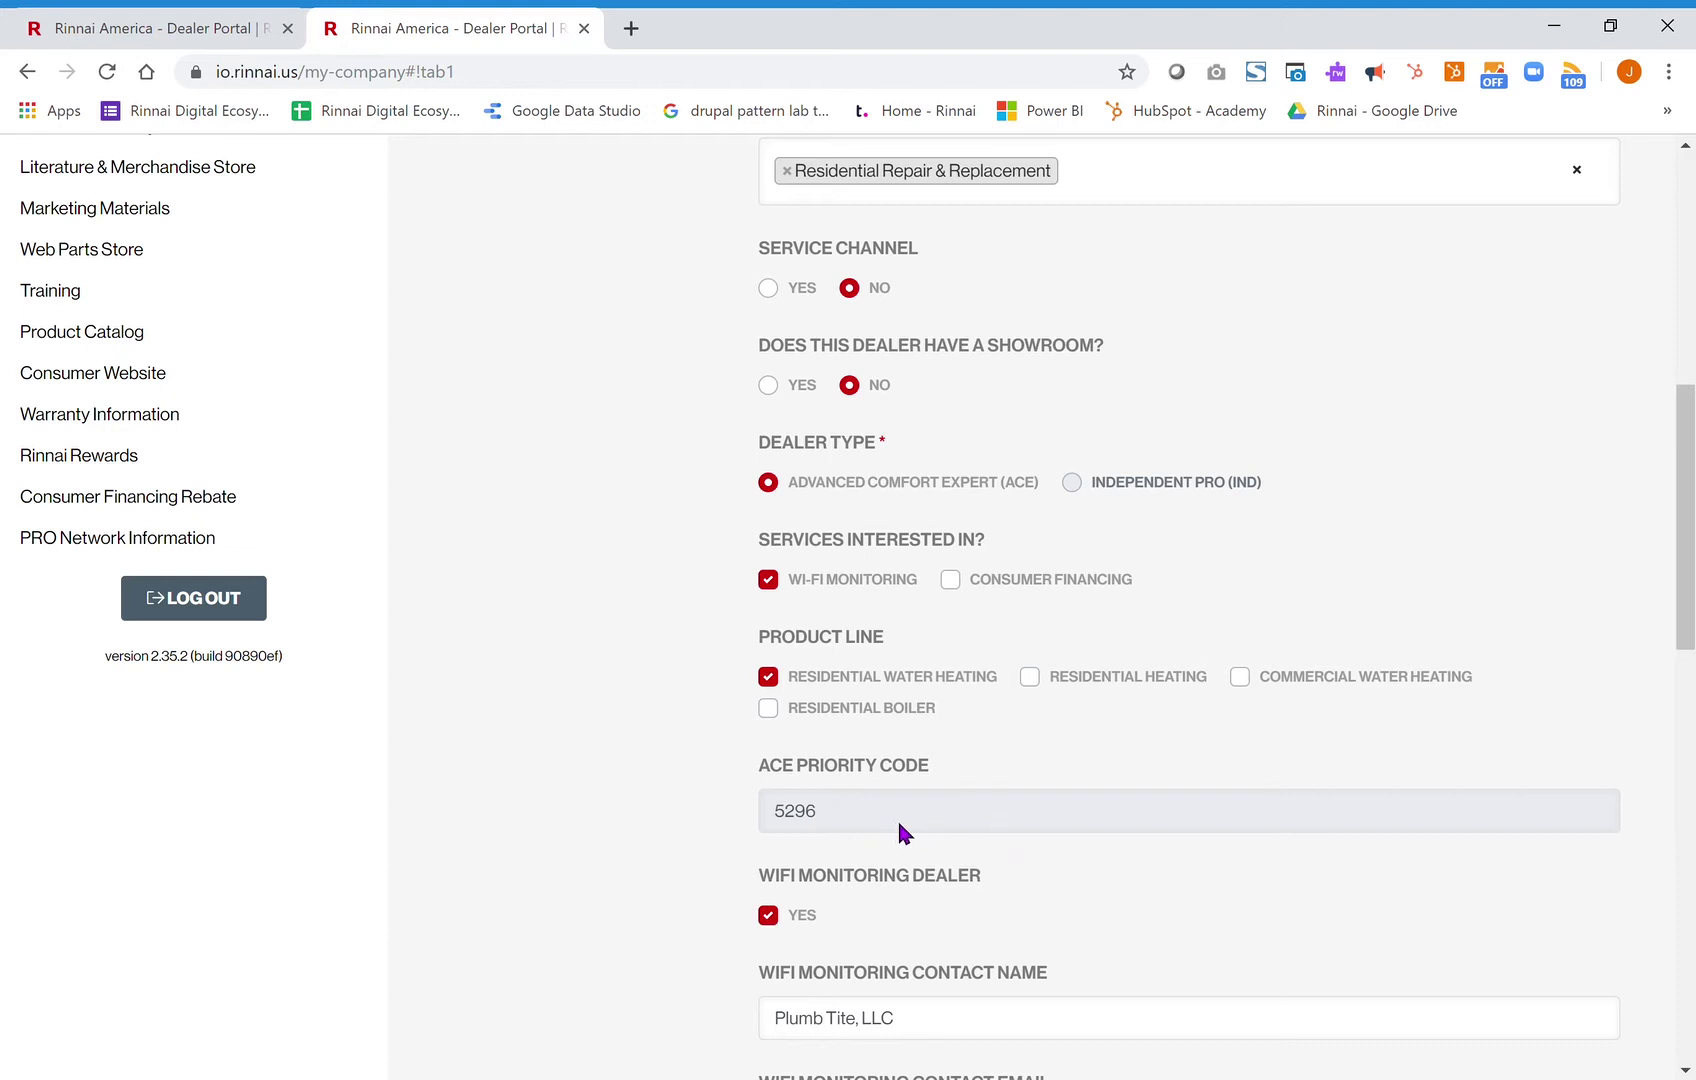
pyautogui.scroll(-2, 662, 856)
pyautogui.scroll(-2, 659, 839)
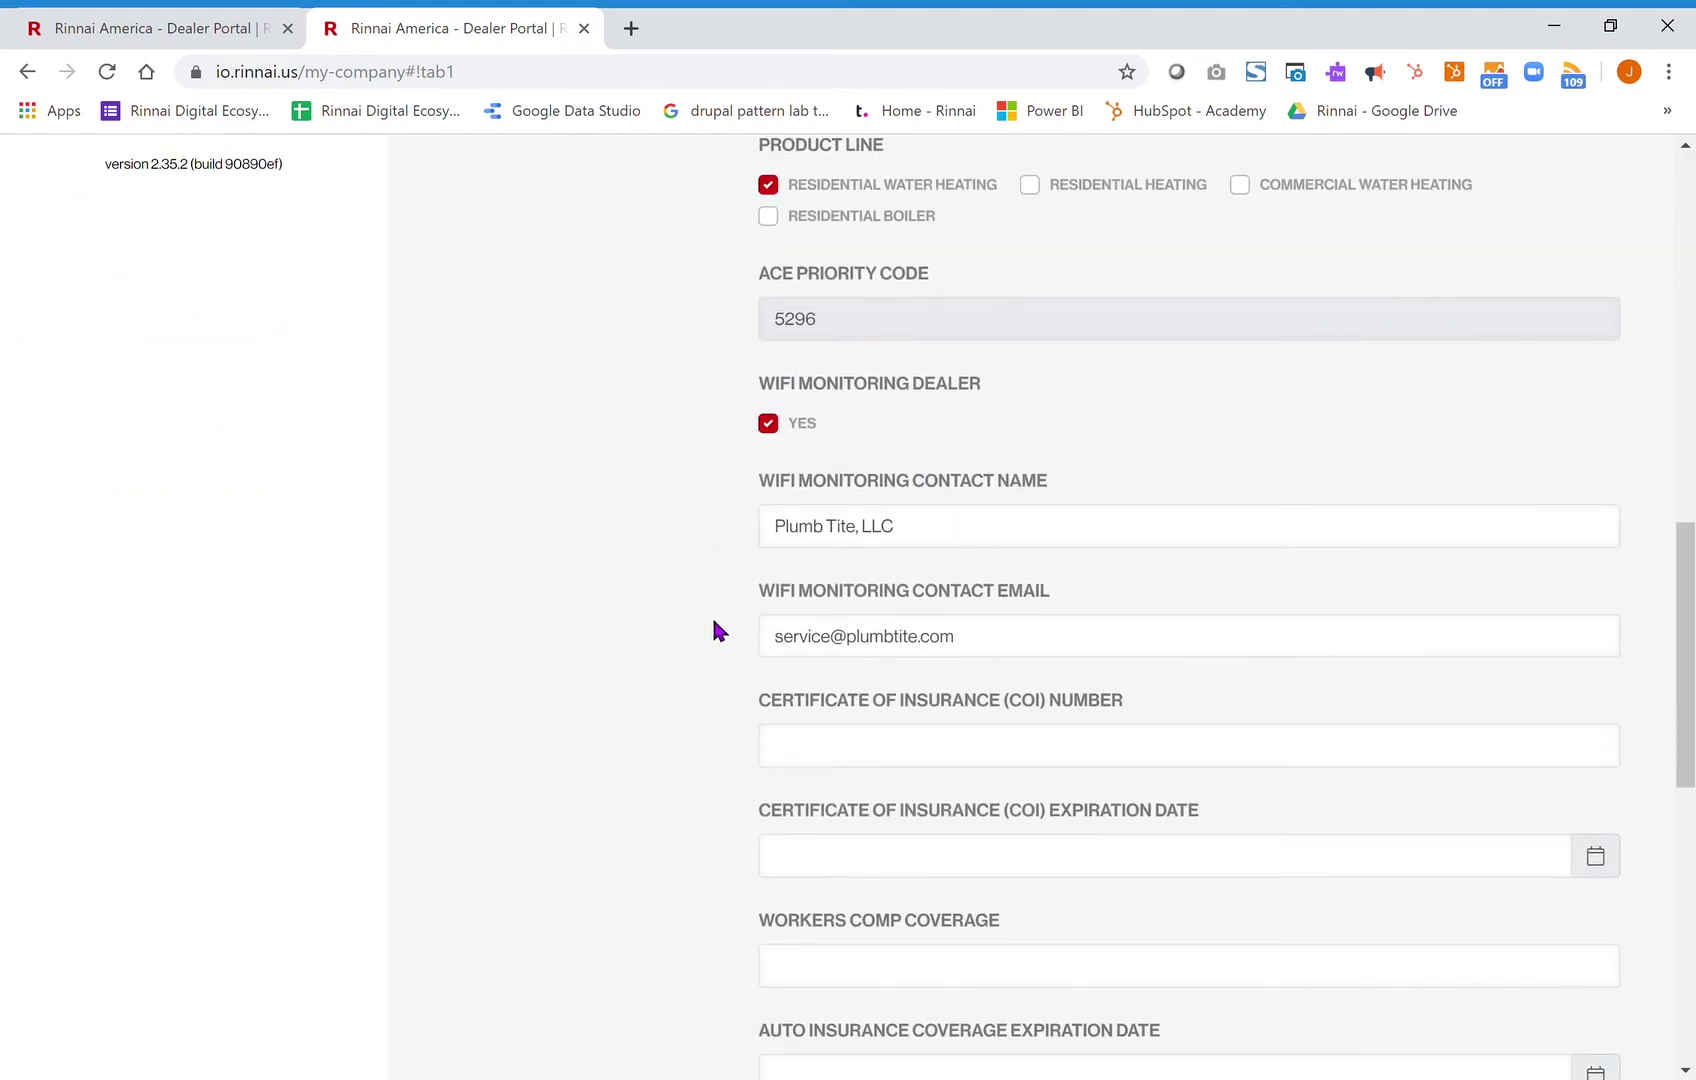
pyautogui.scroll(-1, 721, 733)
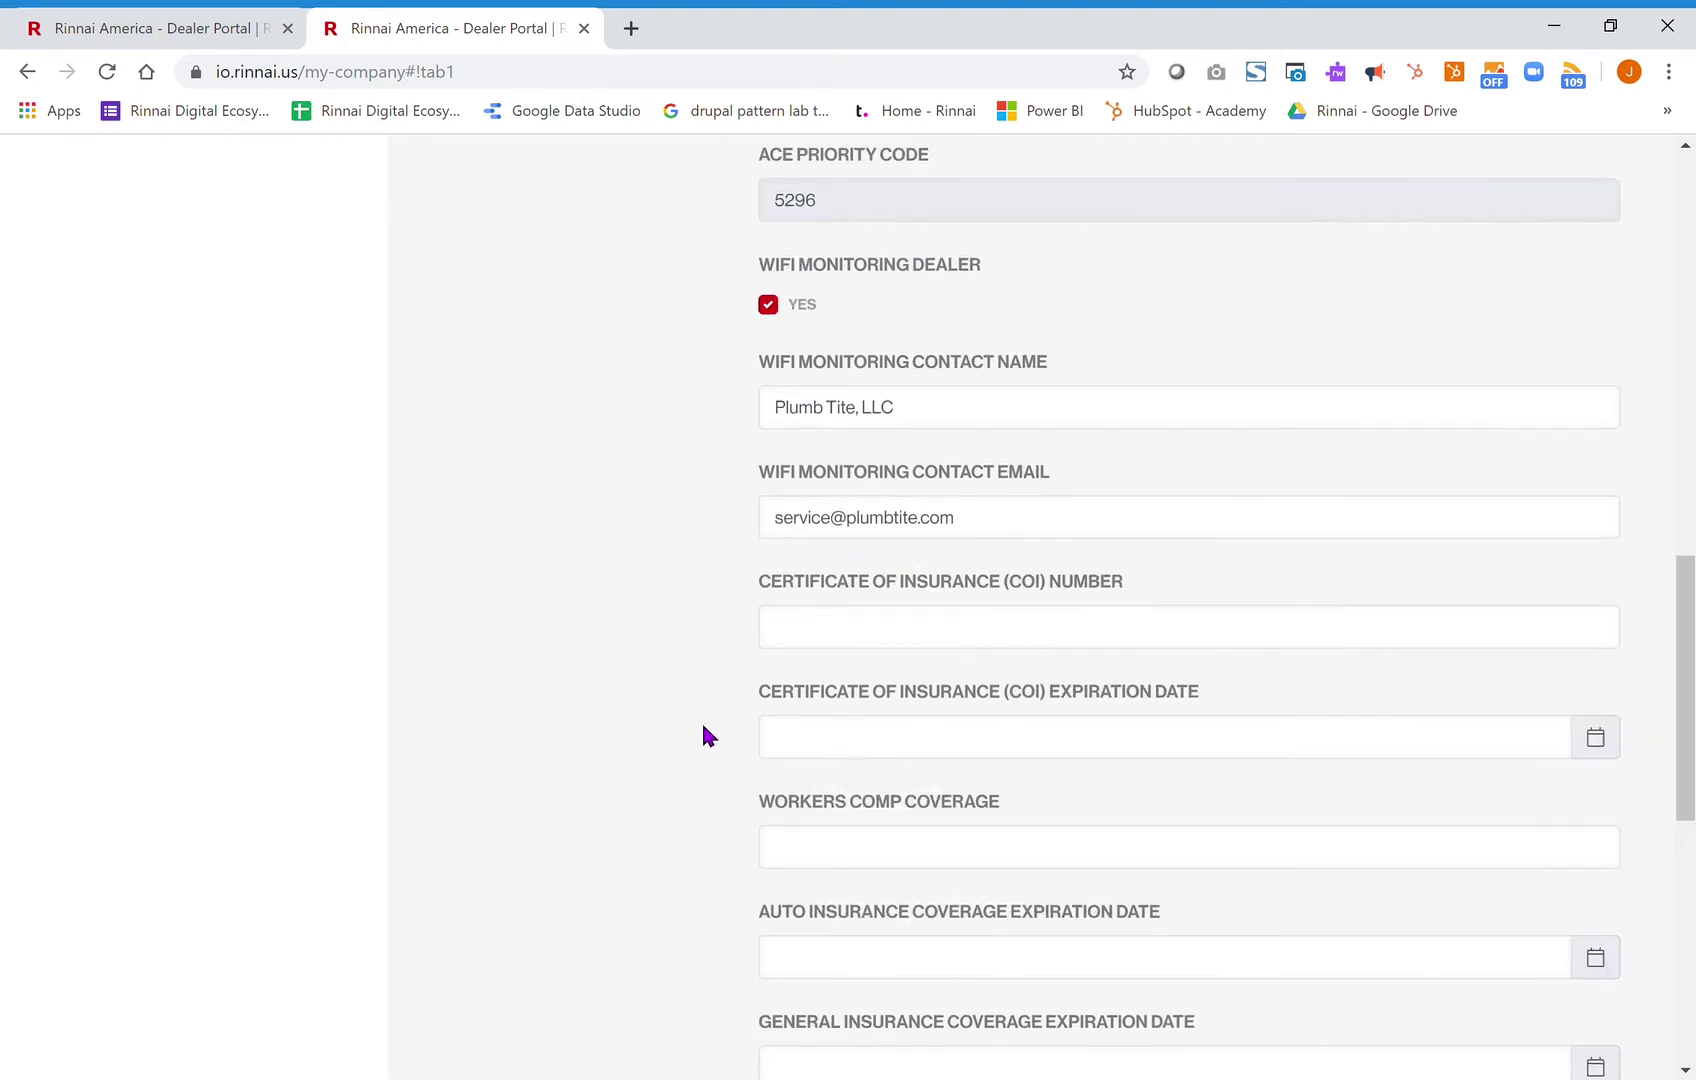
pyautogui.scroll(-1, 701, 733)
pyautogui.scroll(-1, 701, 733)
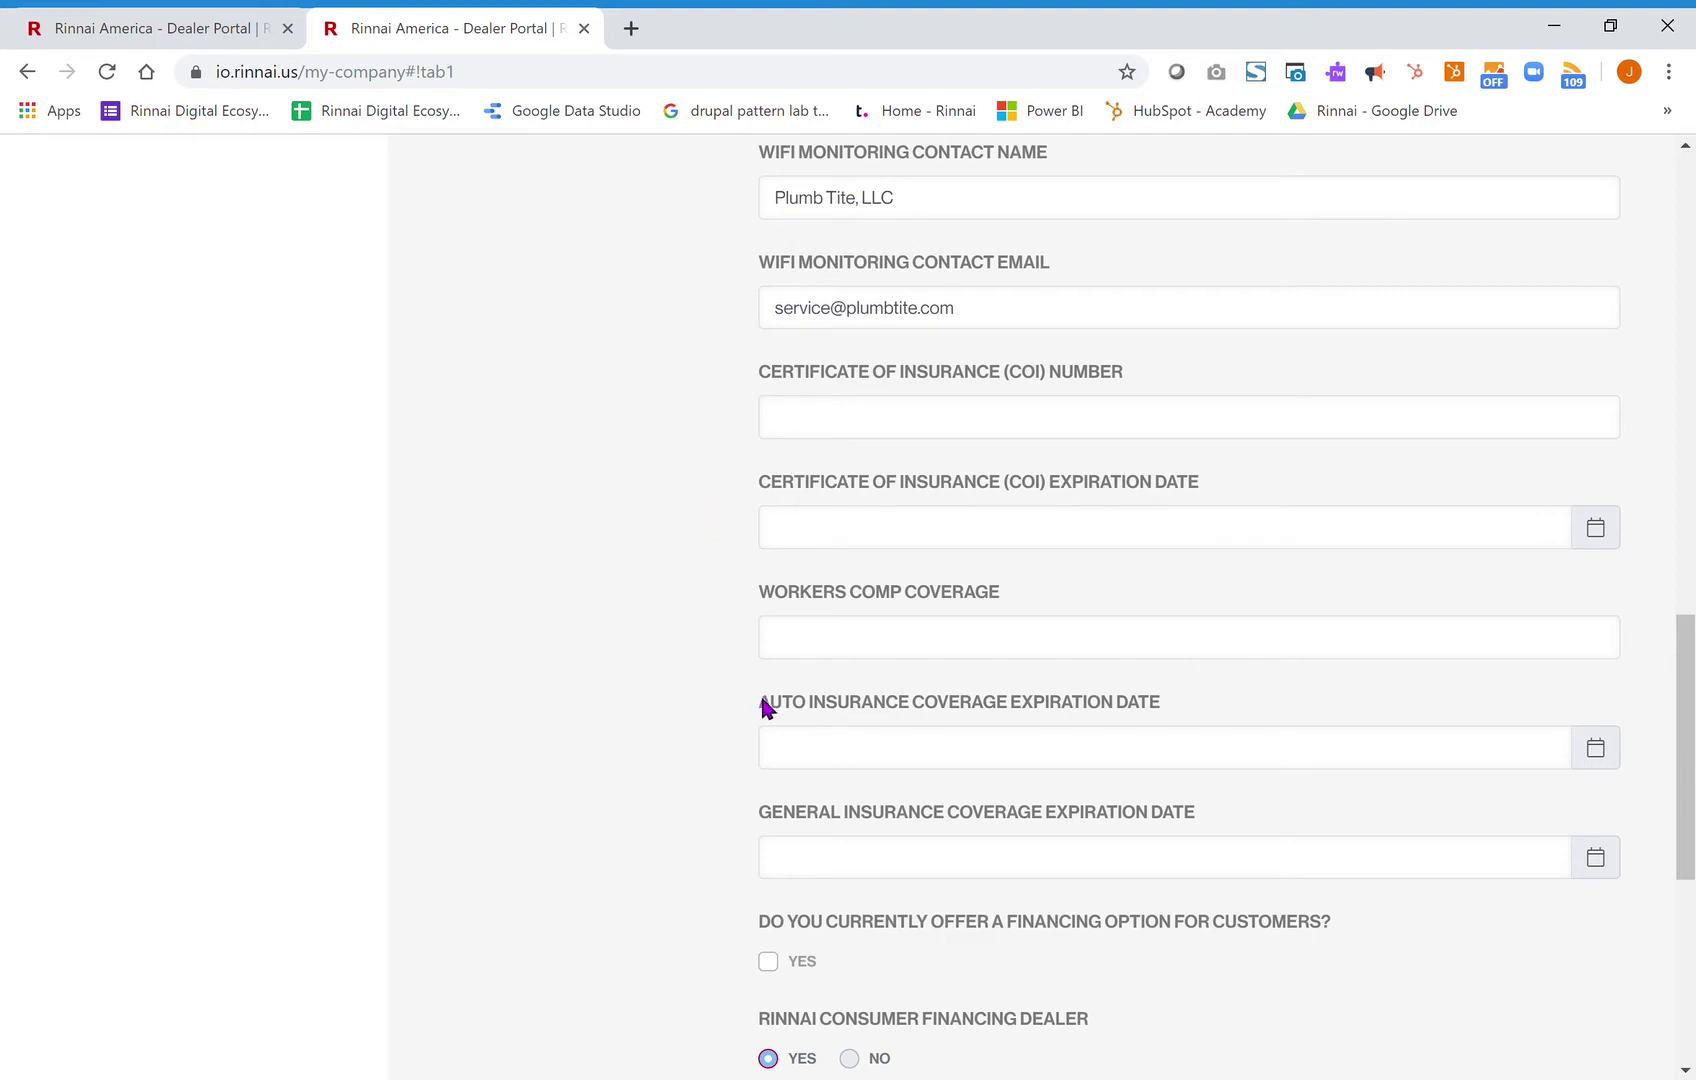
pyautogui.scroll(-1, 666, 720)
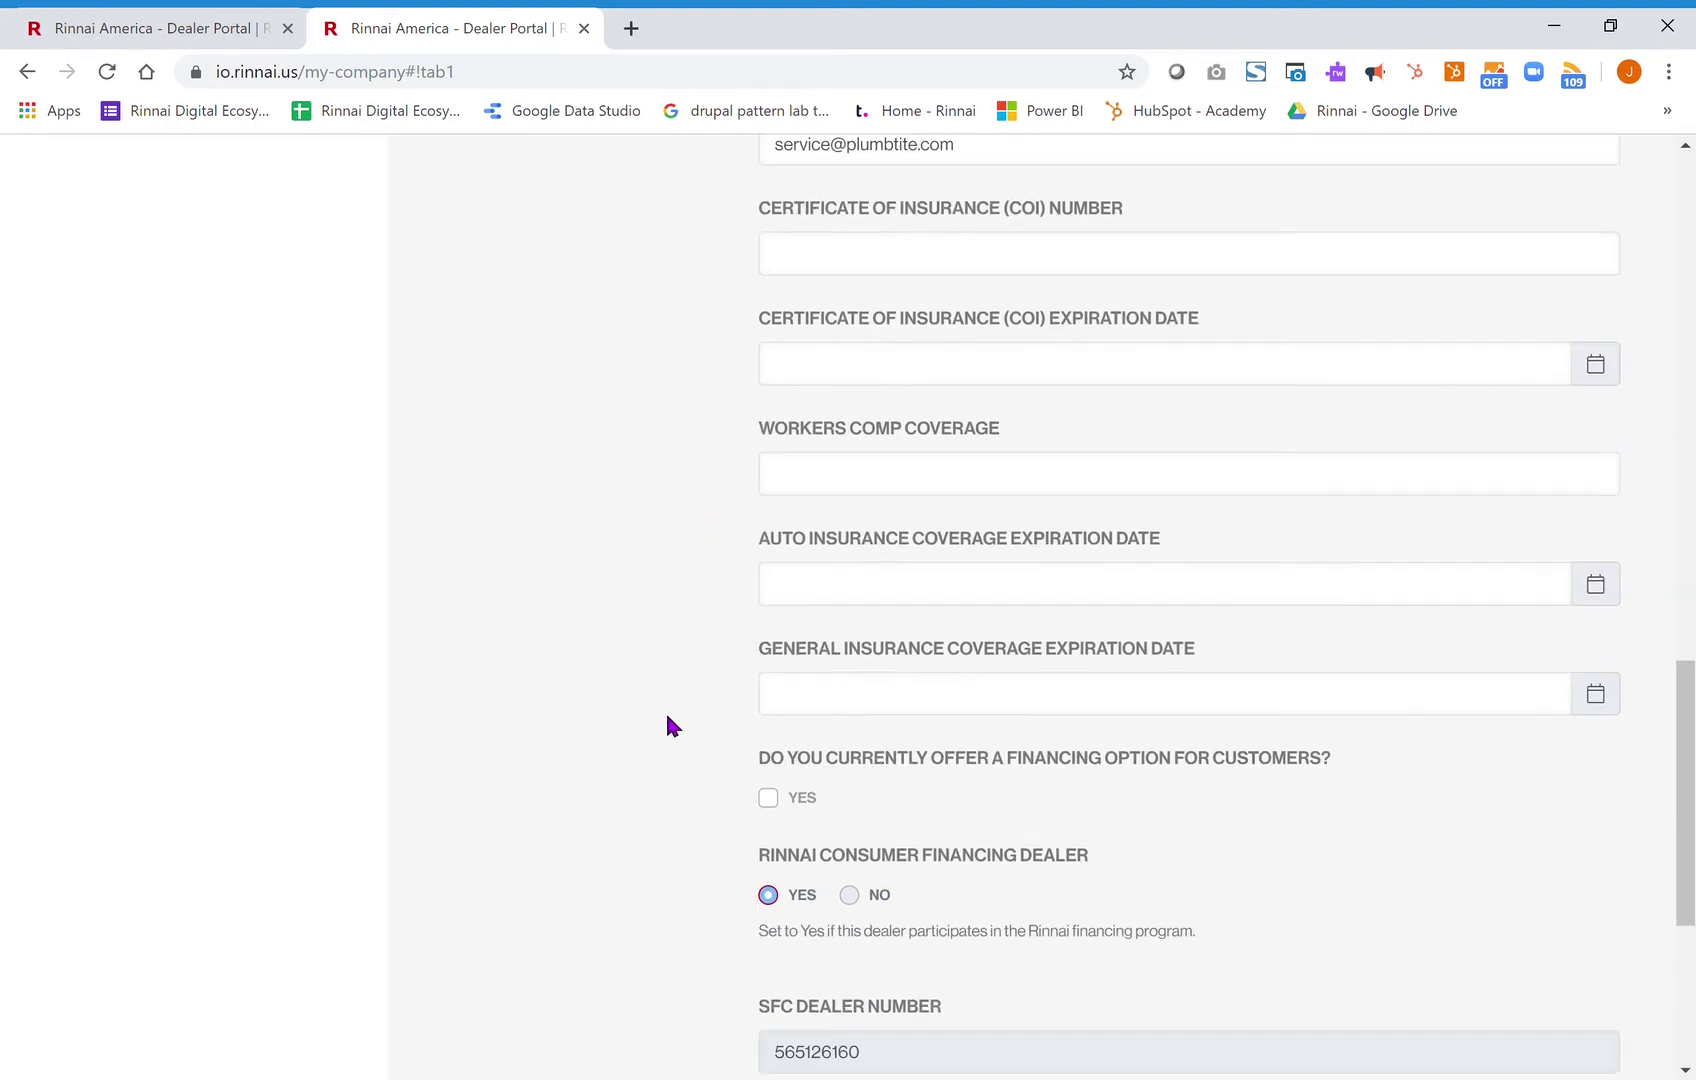
pyautogui.scroll(-1, 662, 754)
pyautogui.scroll(-1, 668, 643)
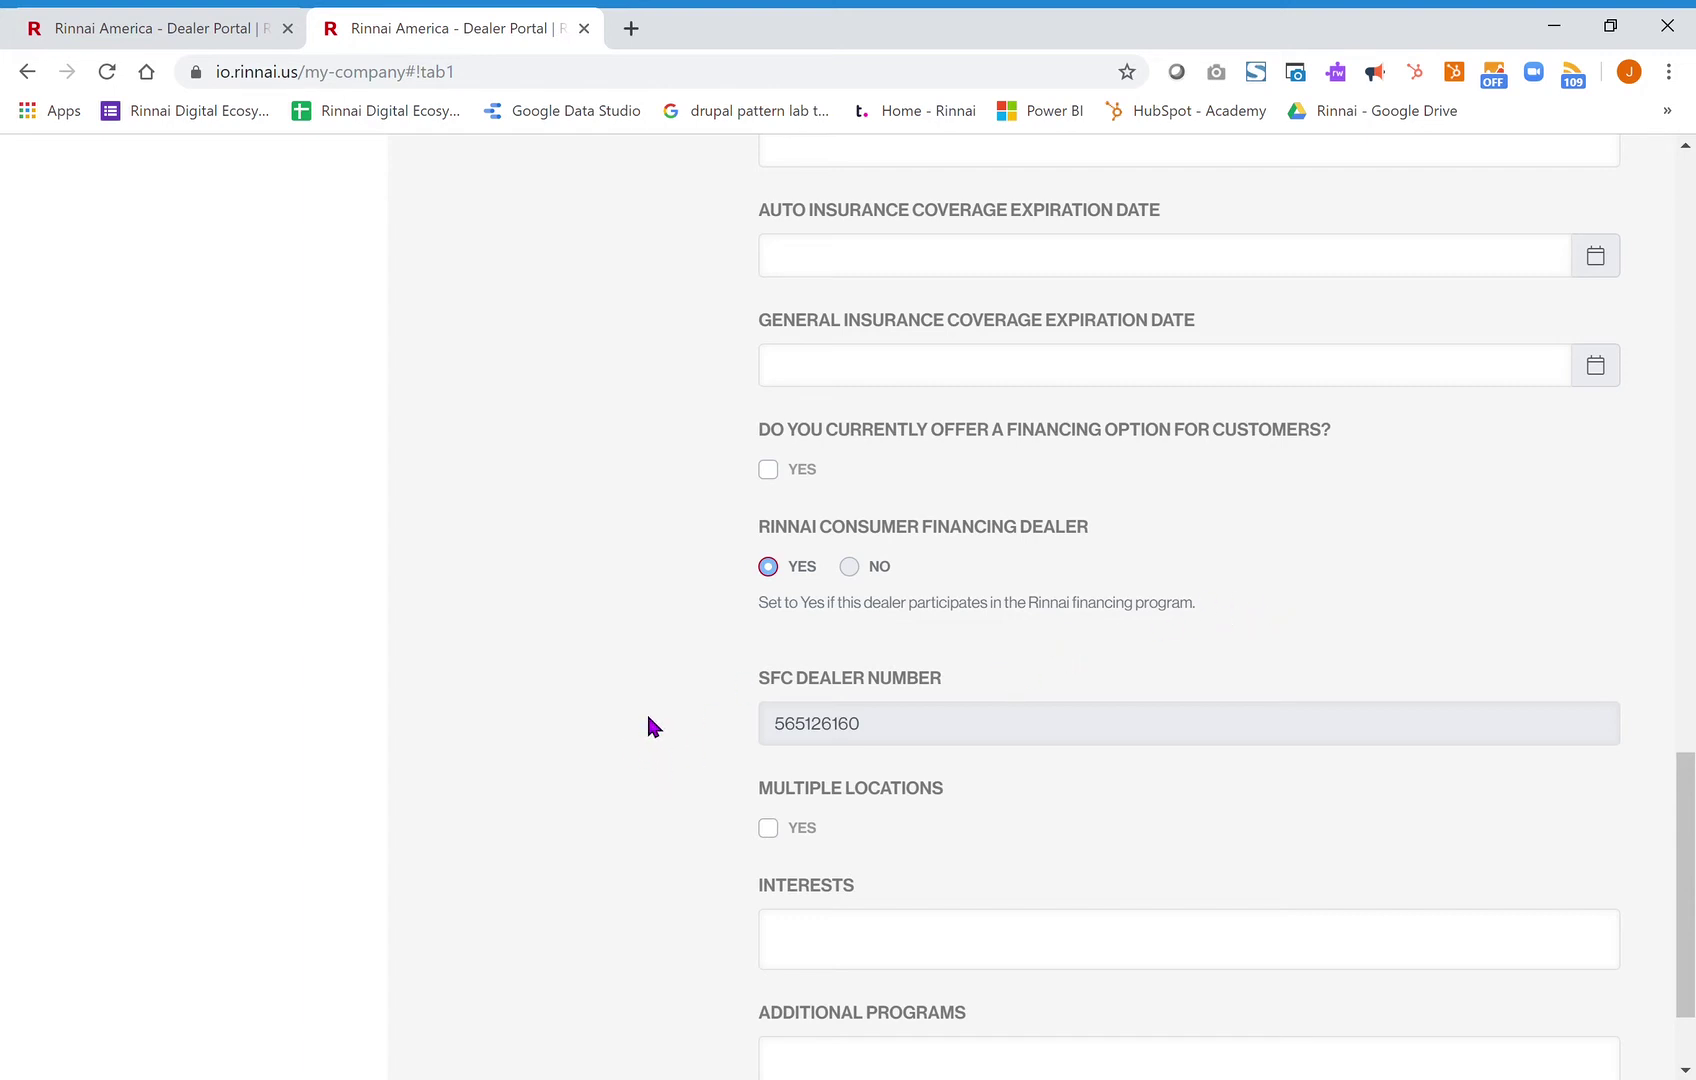
pyautogui.scroll(-1, 647, 727)
pyautogui.scroll(3, 643, 721)
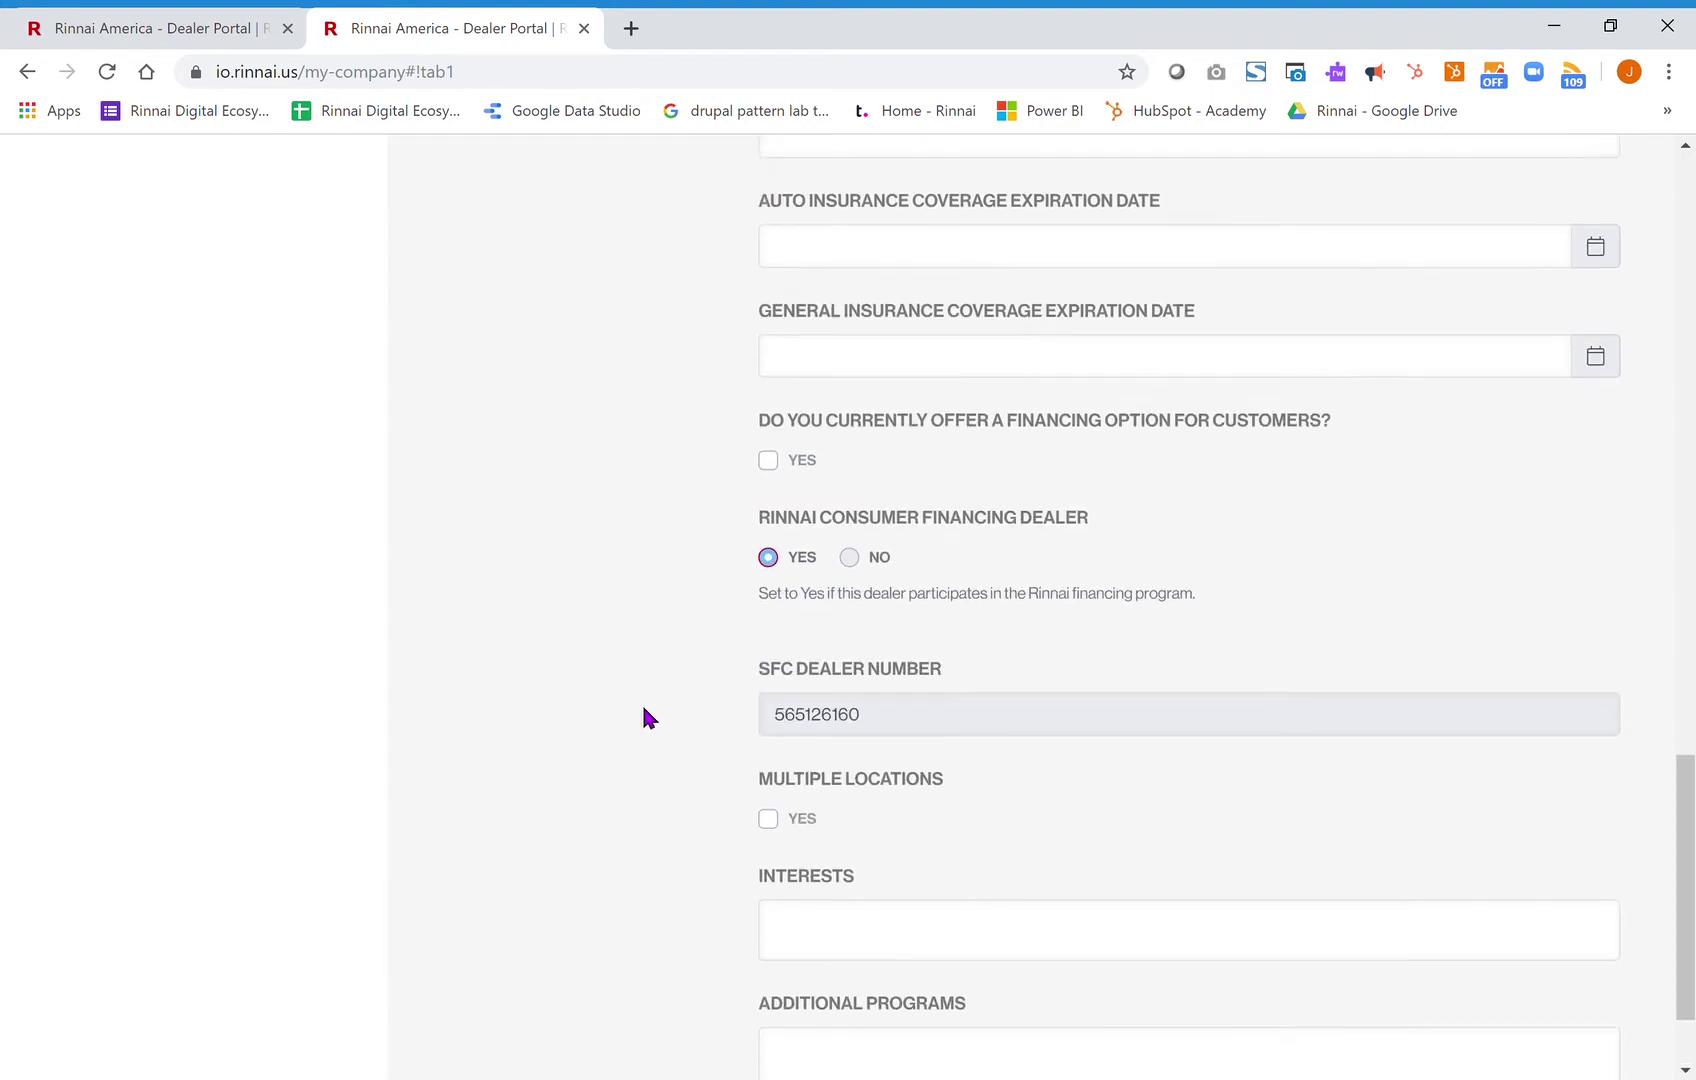
pyautogui.scroll(5, 643, 721)
pyautogui.scroll(5, 643, 715)
pyautogui.scroll(2, 635, 688)
# Review the Business Profile's technician, truck, fuel, insurance and financing fields
pyautogui.click(535, 596)
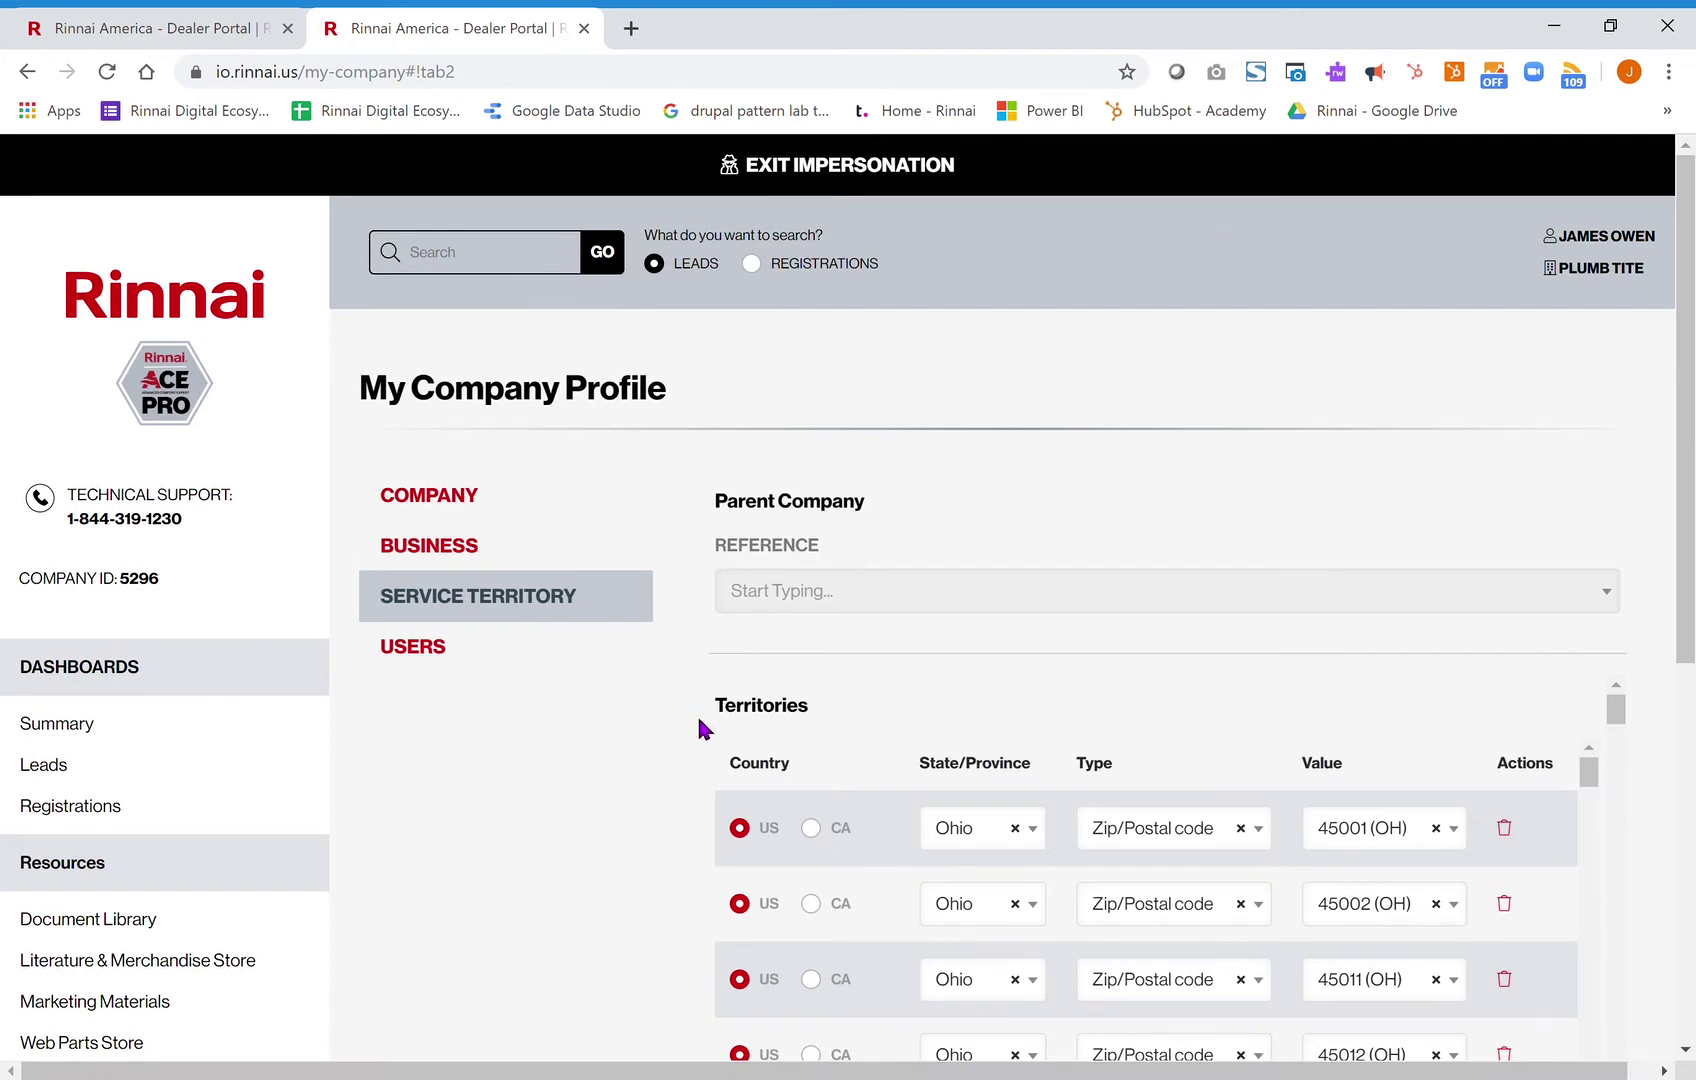
pyautogui.scroll(-2, 696, 711)
pyautogui.scroll(-1, 598, 774)
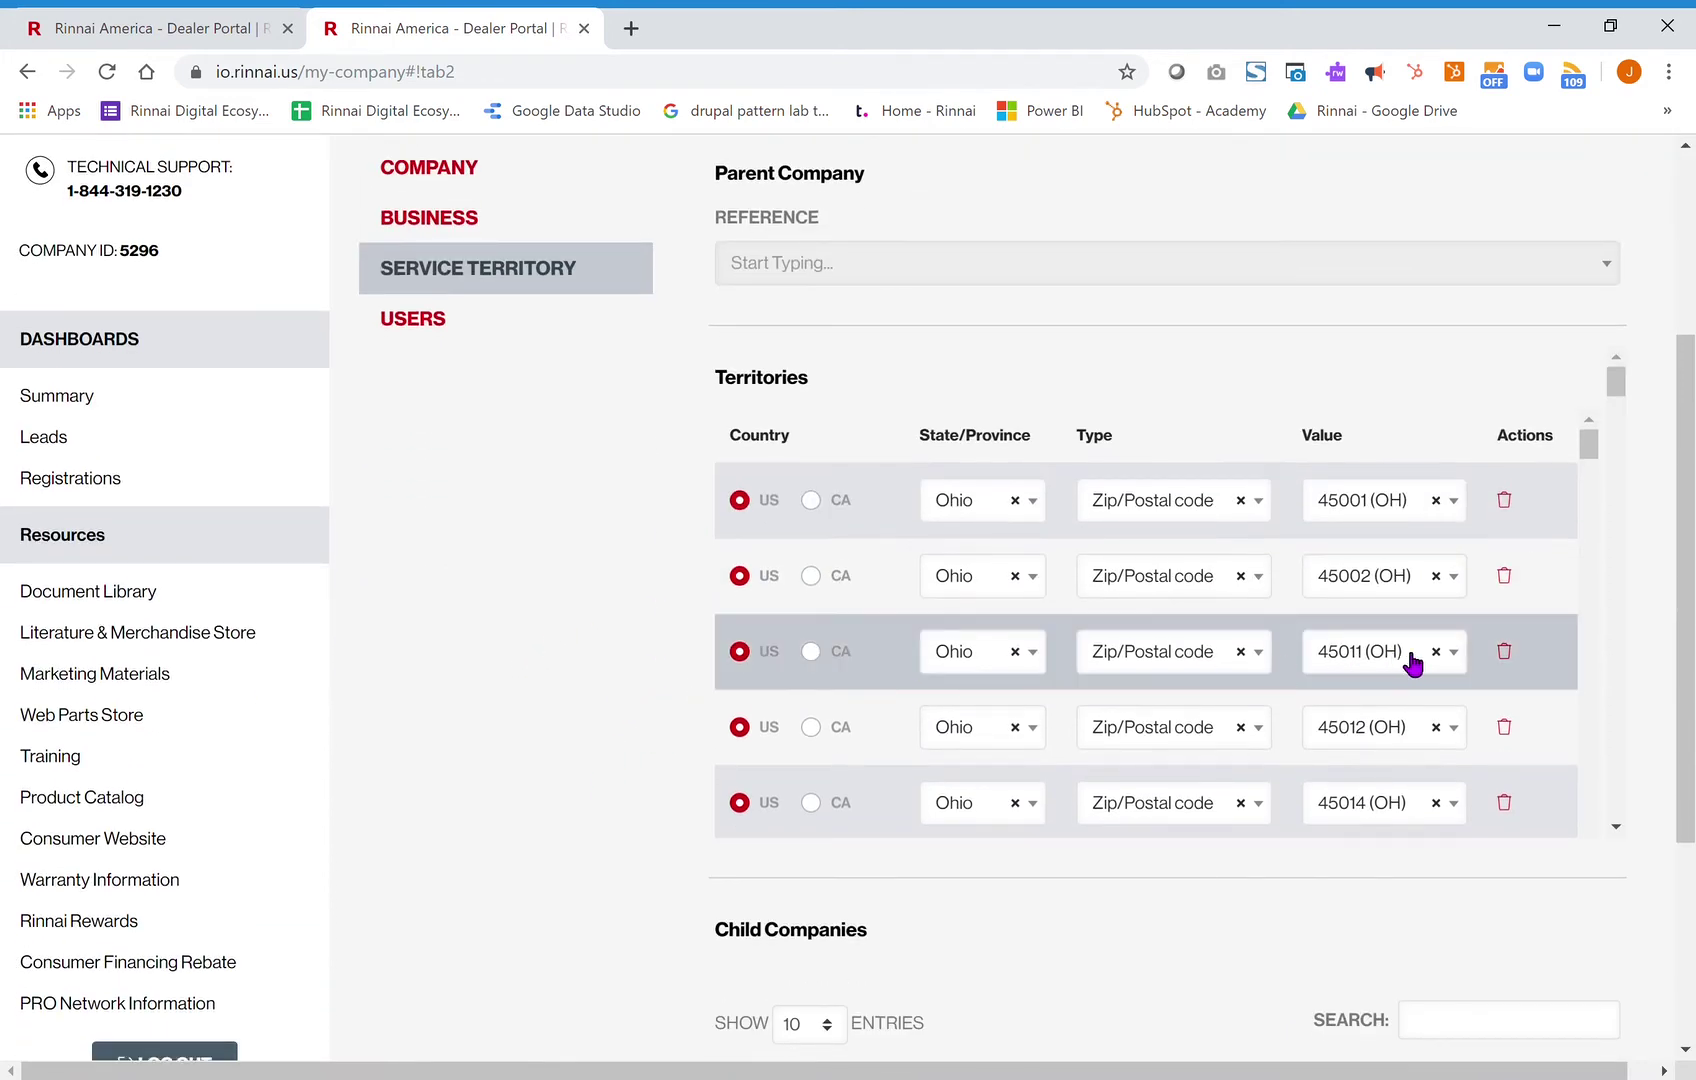
# Check the third territory's state and type options, keeping Zip/Postal code as type
pyautogui.click(994, 655)
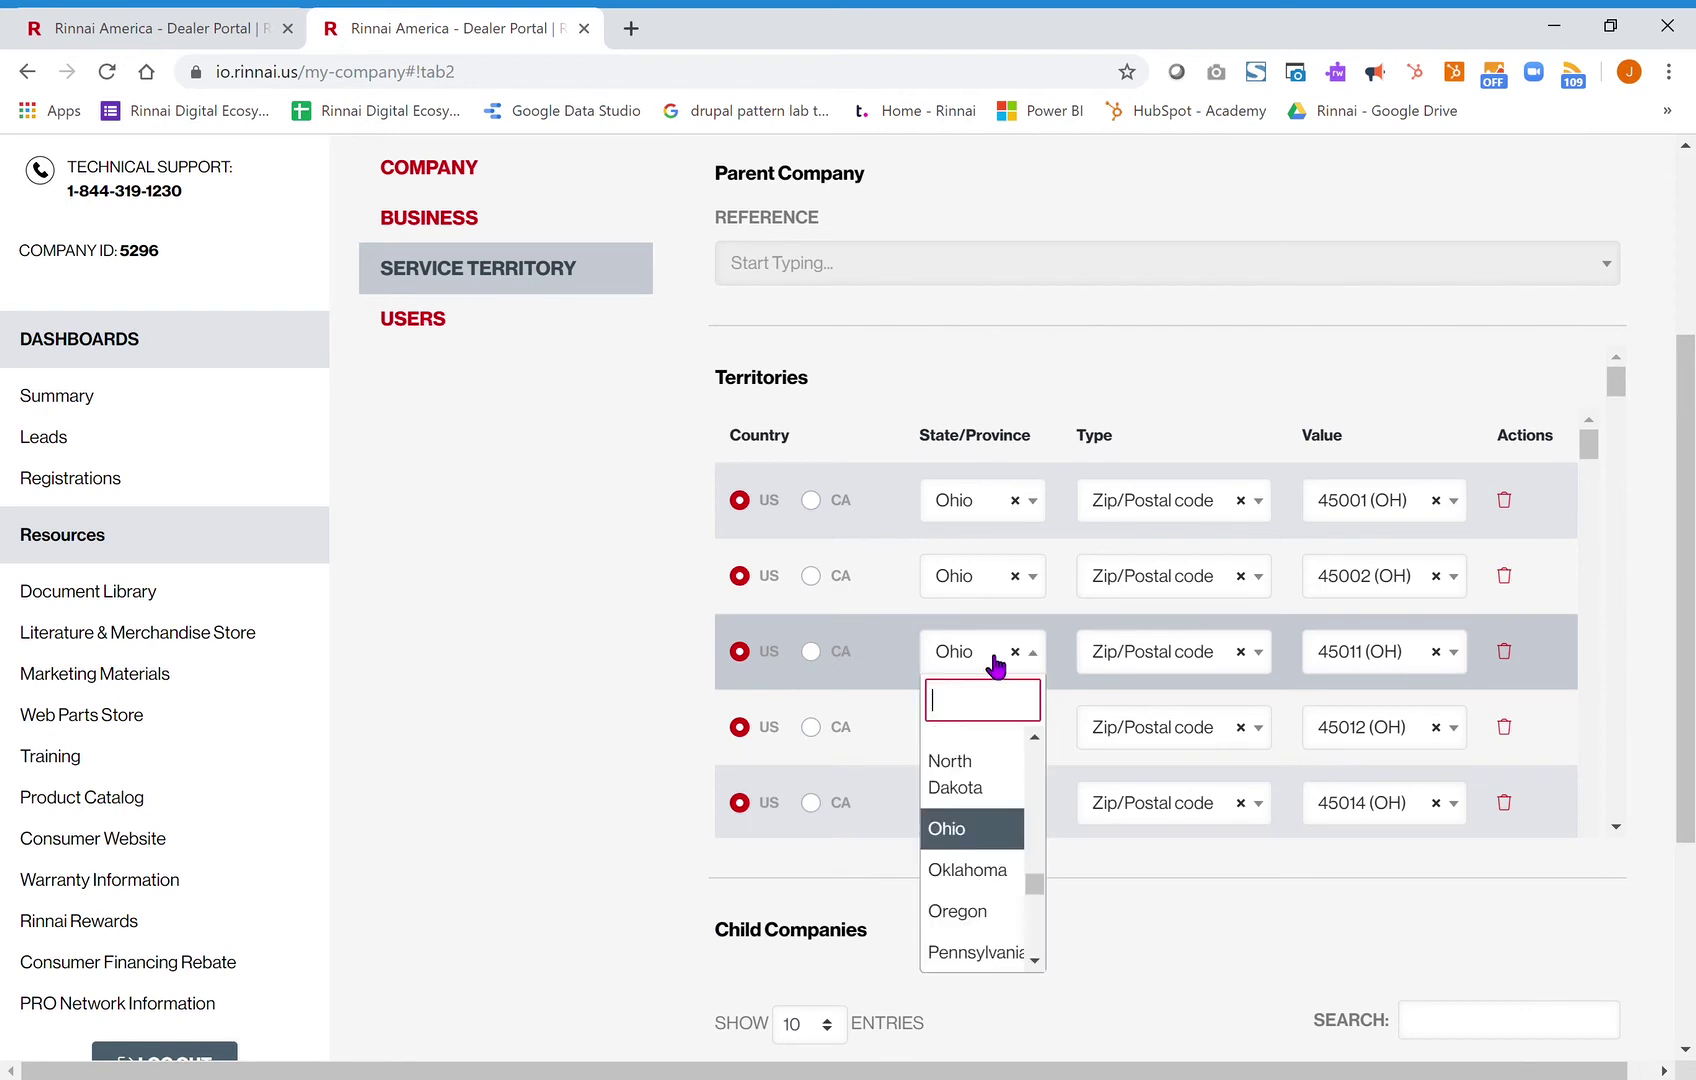
pyautogui.click(1169, 655)
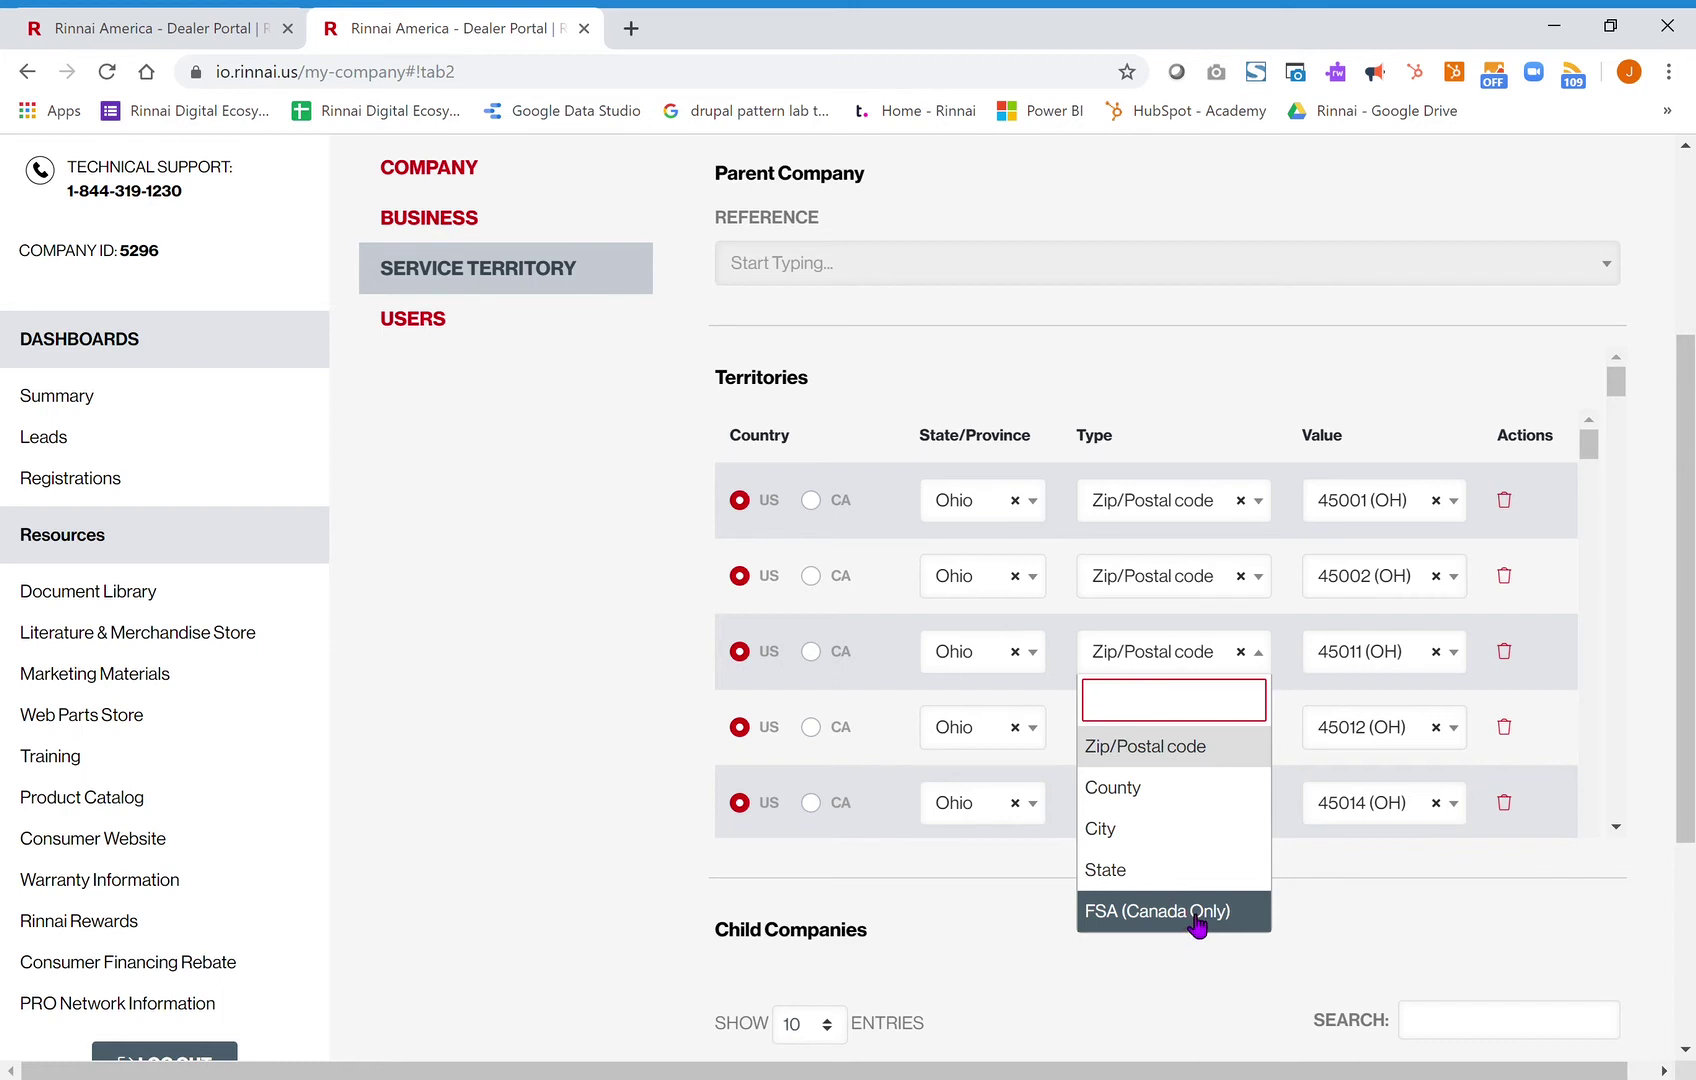
pyautogui.click(1183, 757)
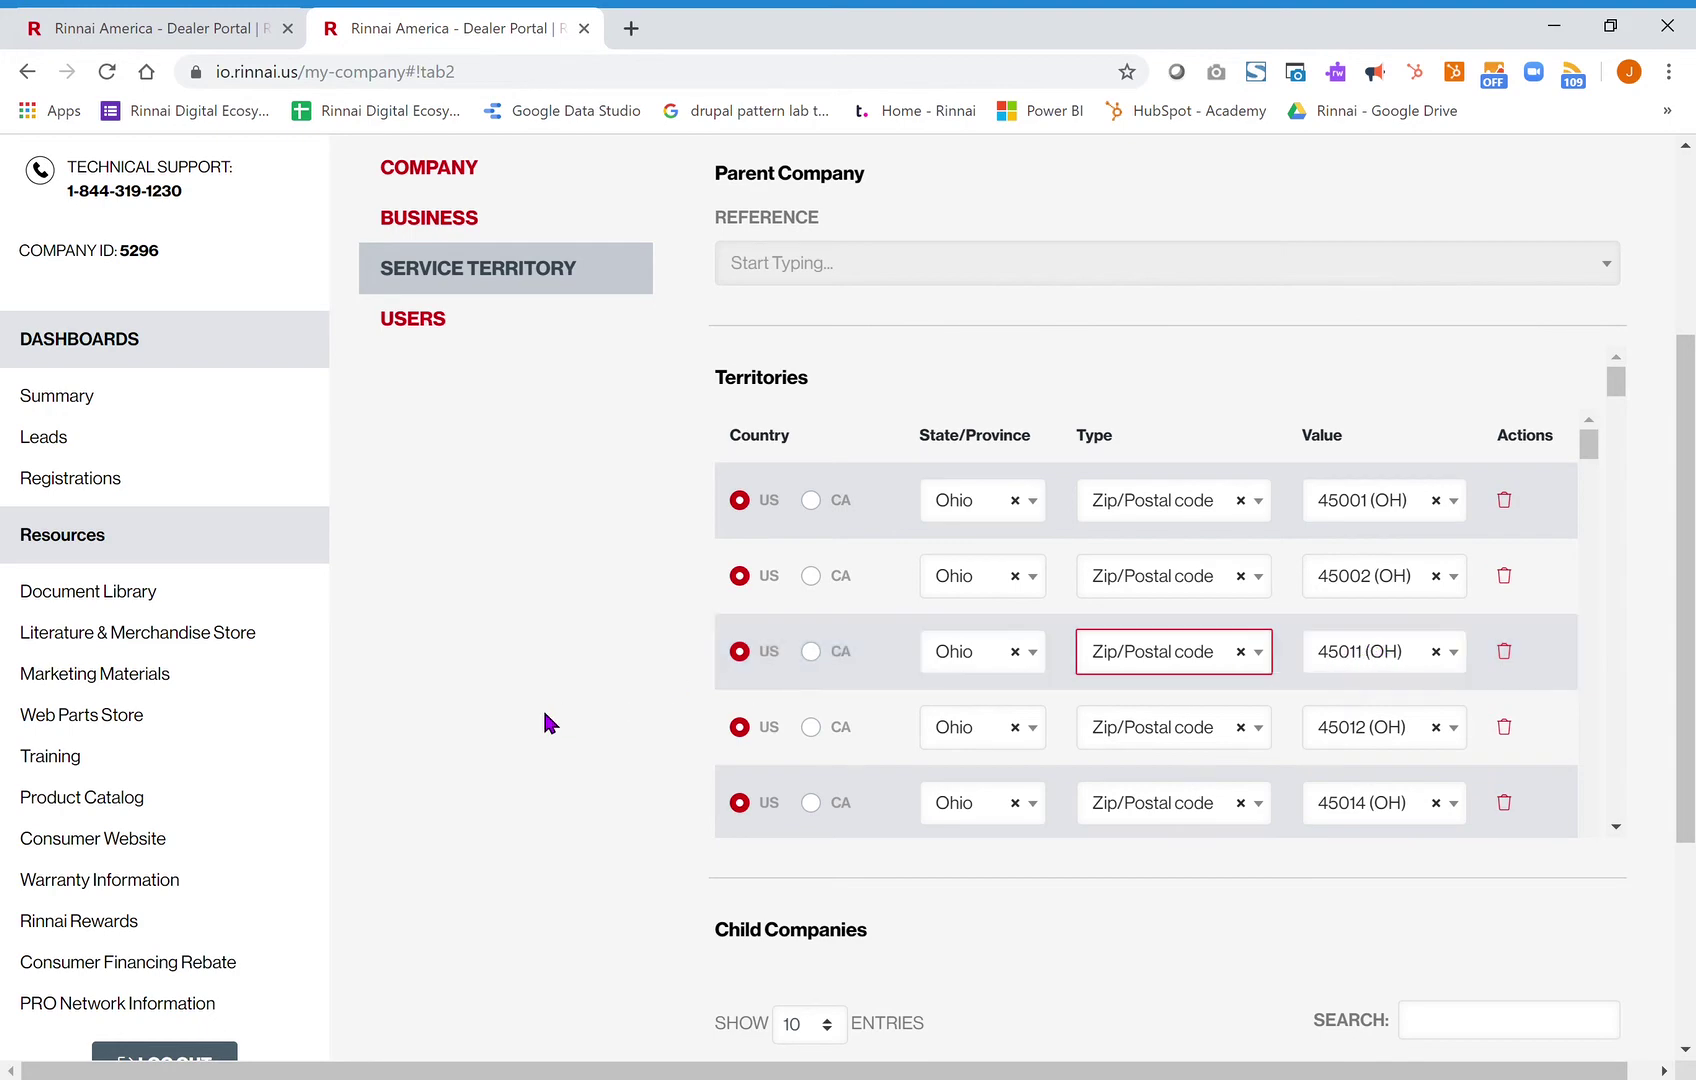
pyautogui.scroll(-3, 482, 682)
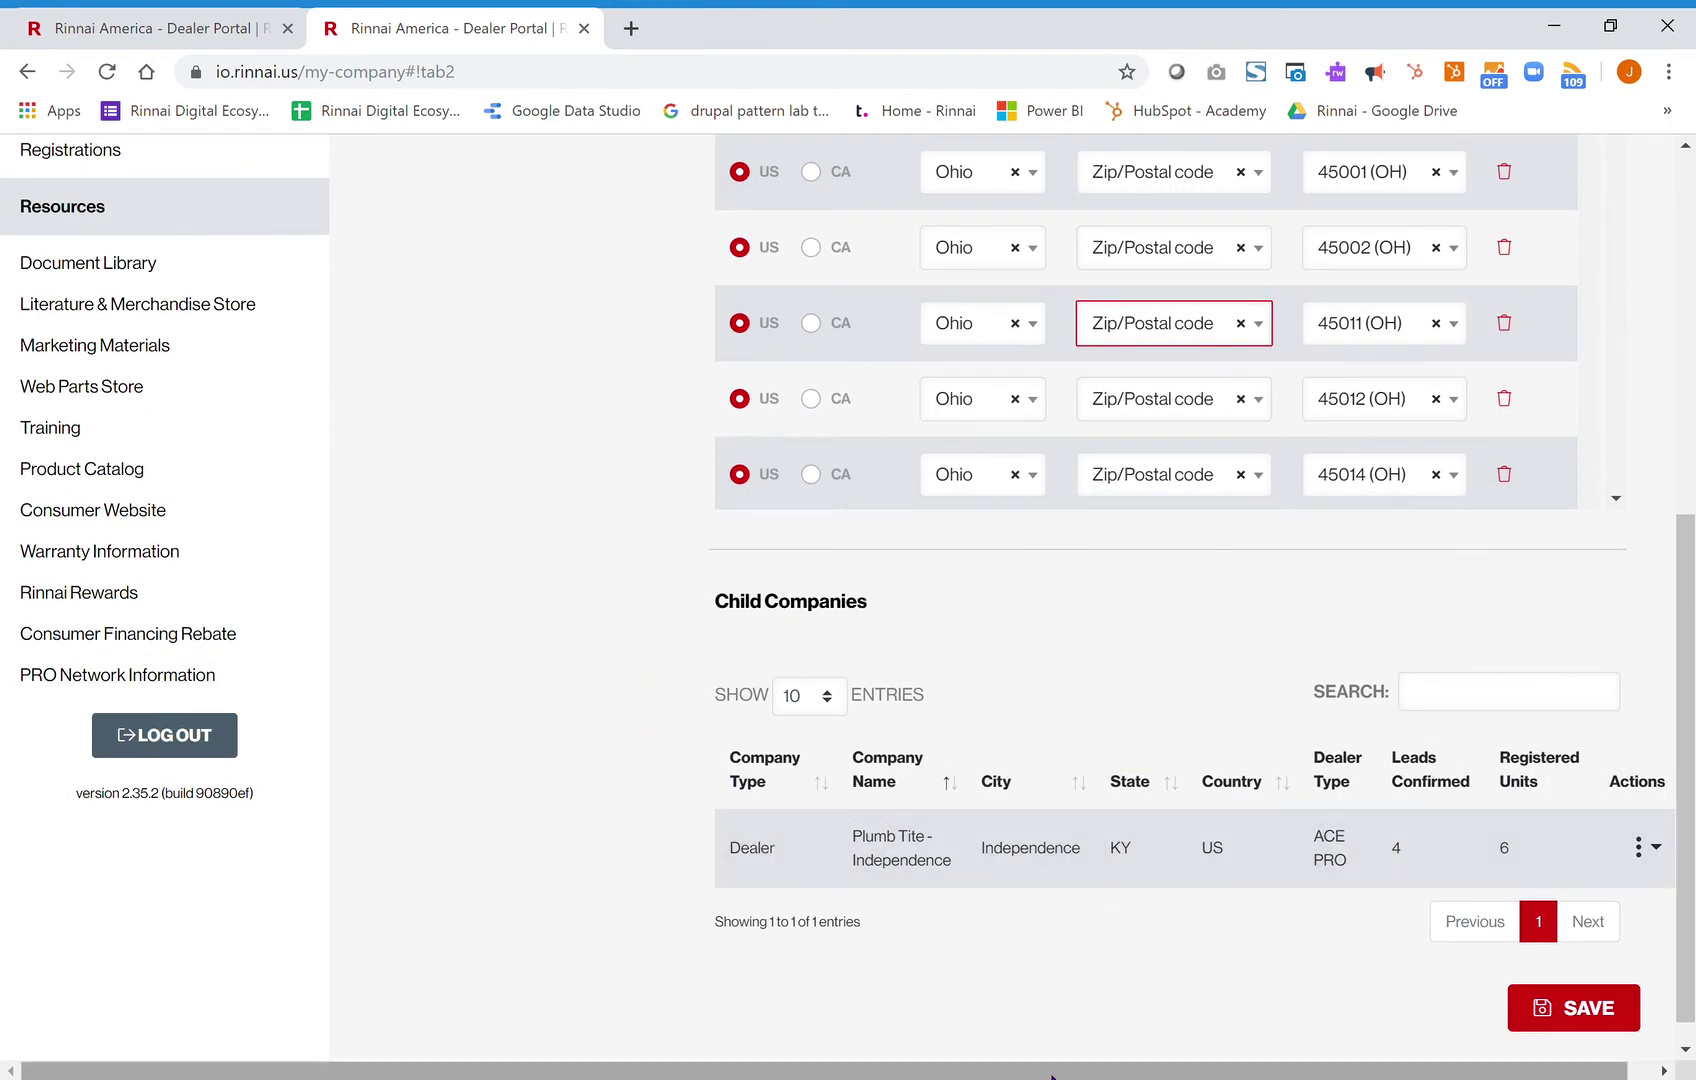
pyautogui.moveTo(454, 1075); pyautogui.dragTo(504, 1075)
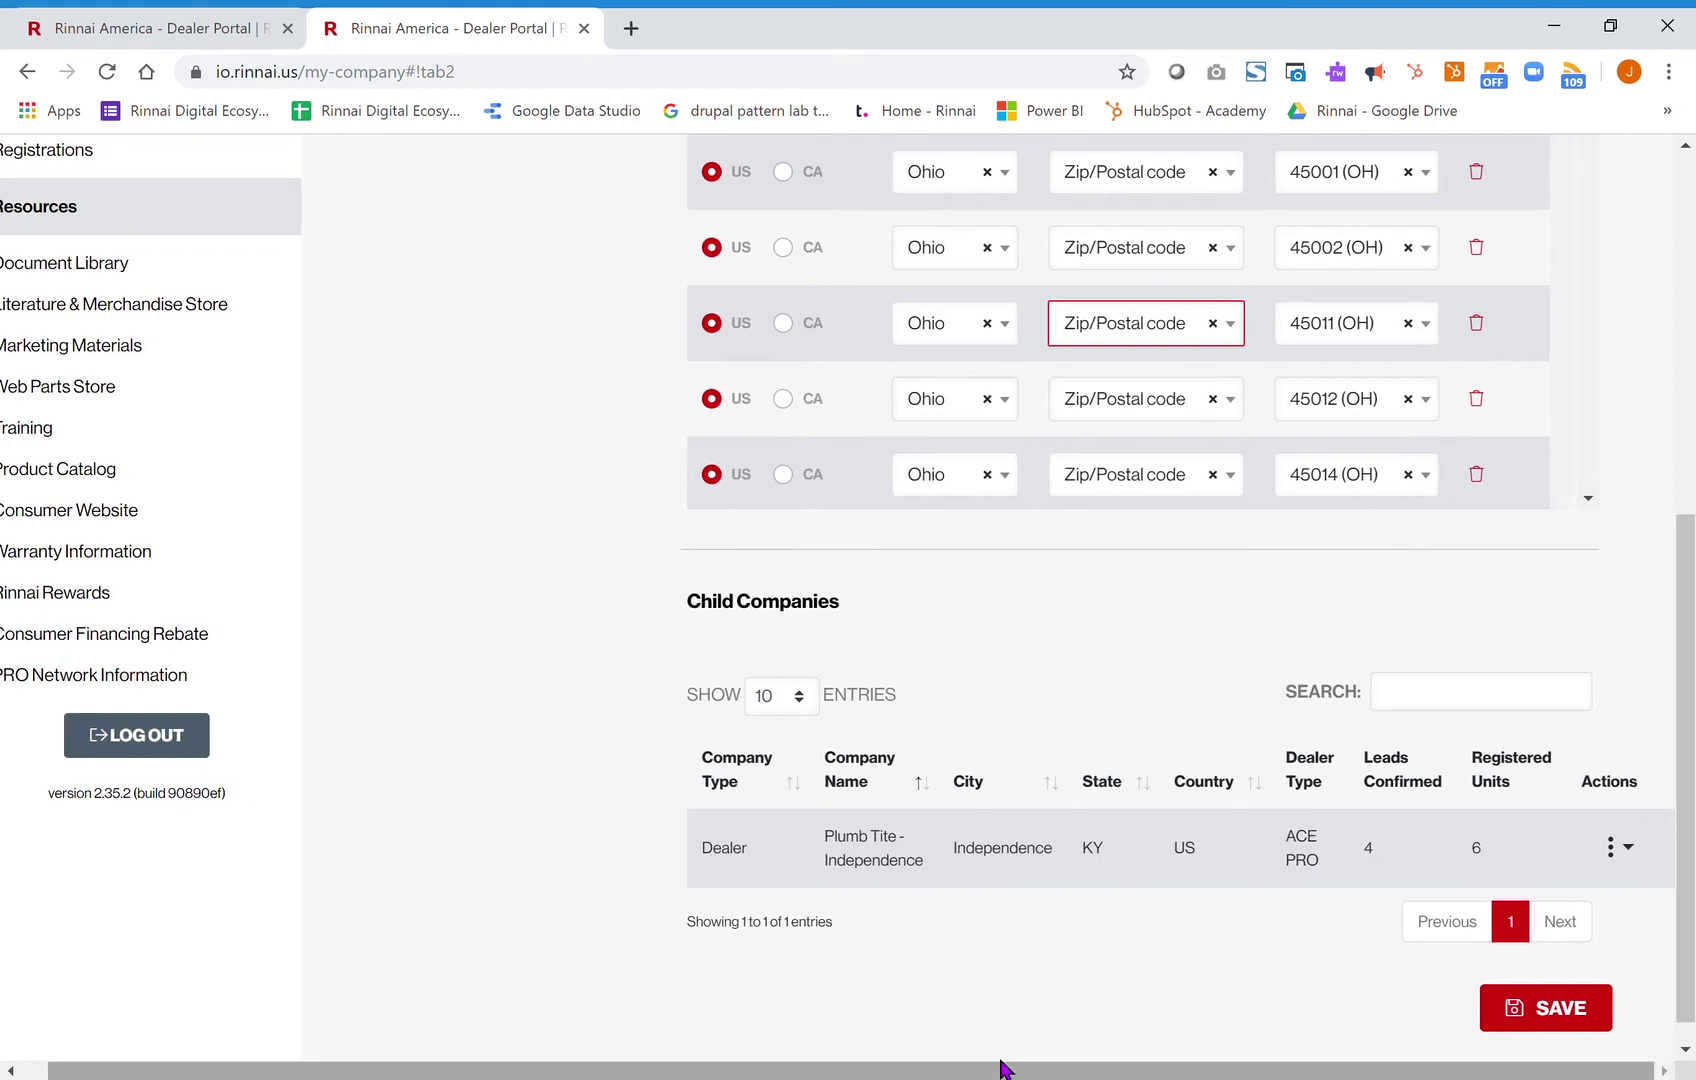
# Check the Plumb Tite - Independence child company's actions, then view the five company users
pyautogui.click(1639, 858)
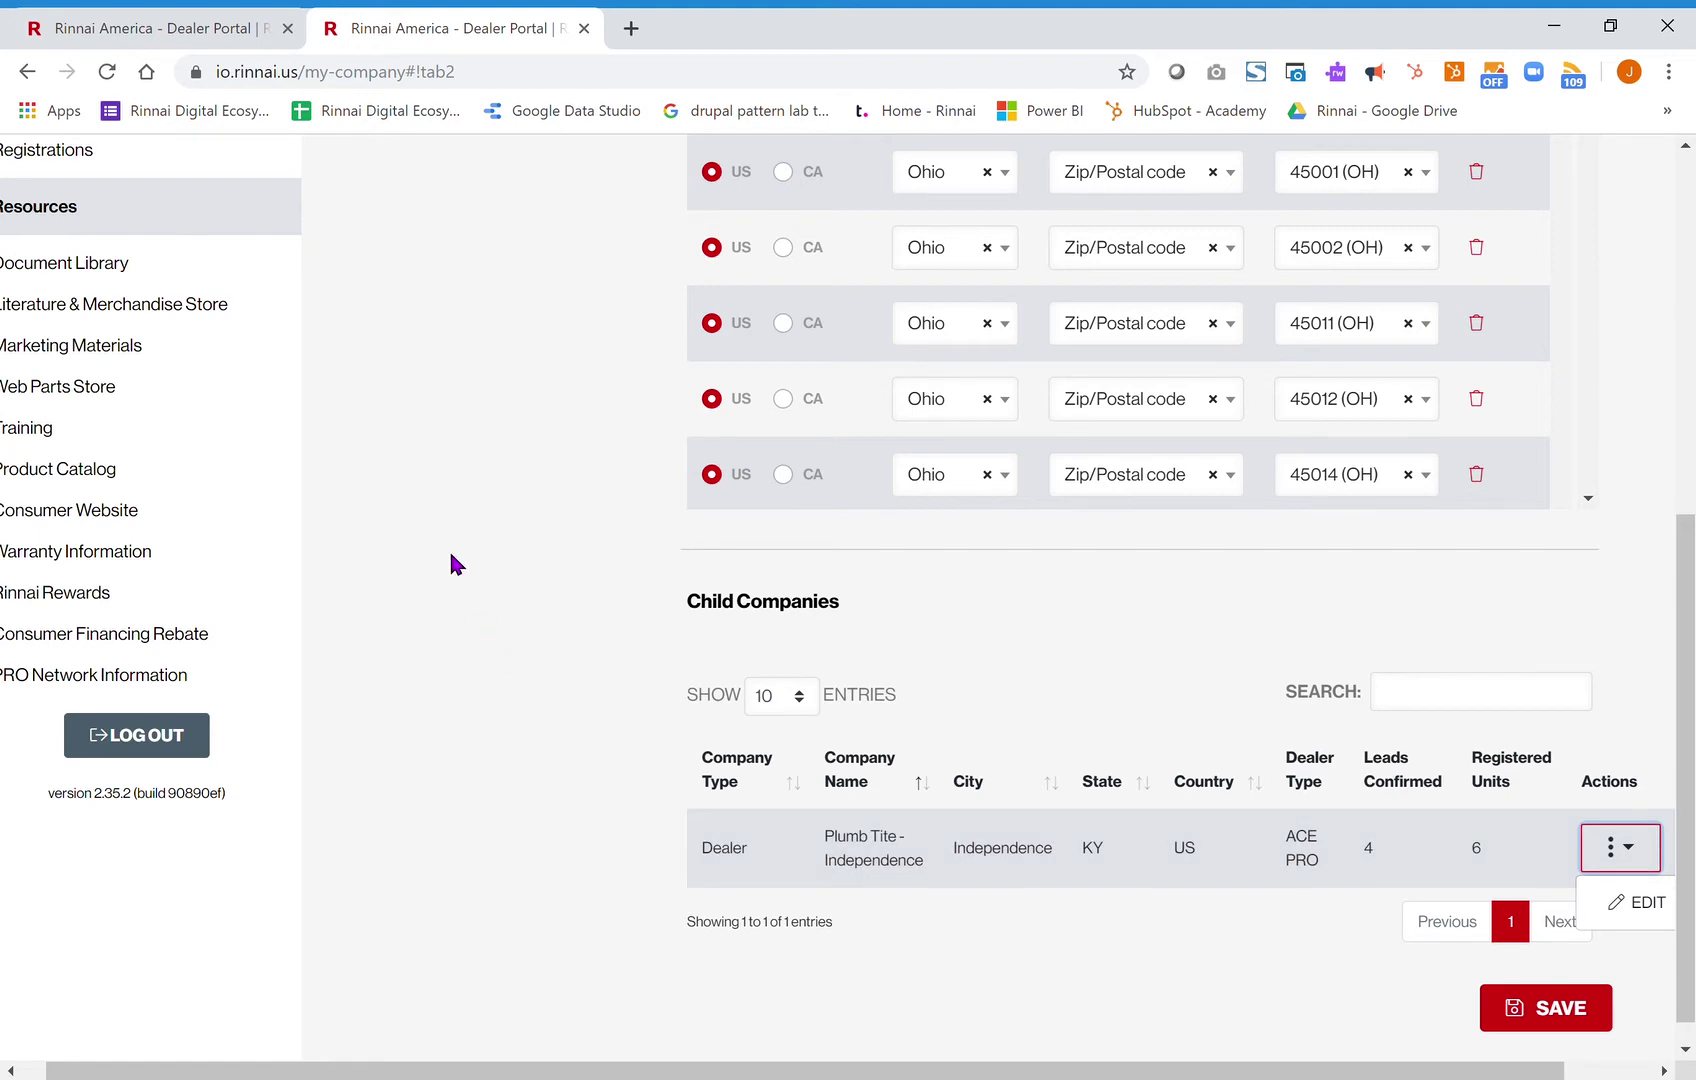
pyautogui.scroll(8, 450, 556)
pyautogui.click(384, 482)
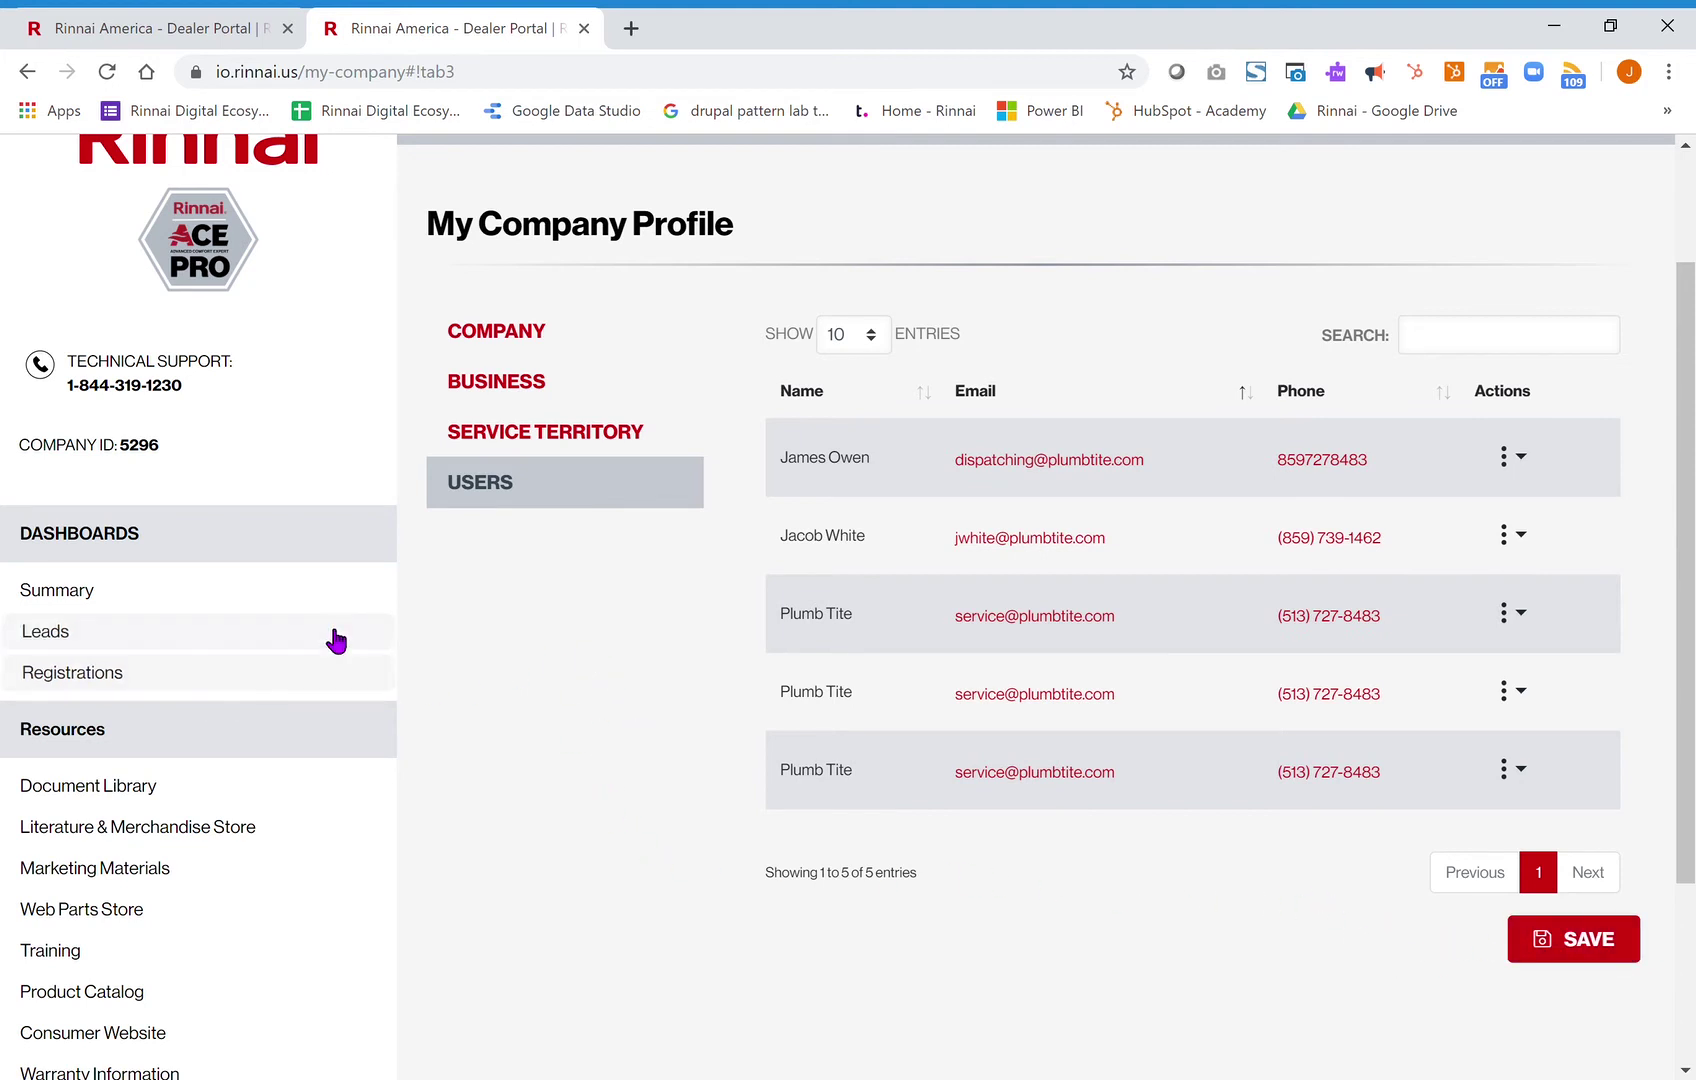
# View the Summary dashboard with 79% leads confirmed and 52 units registered
pyautogui.click(238, 590)
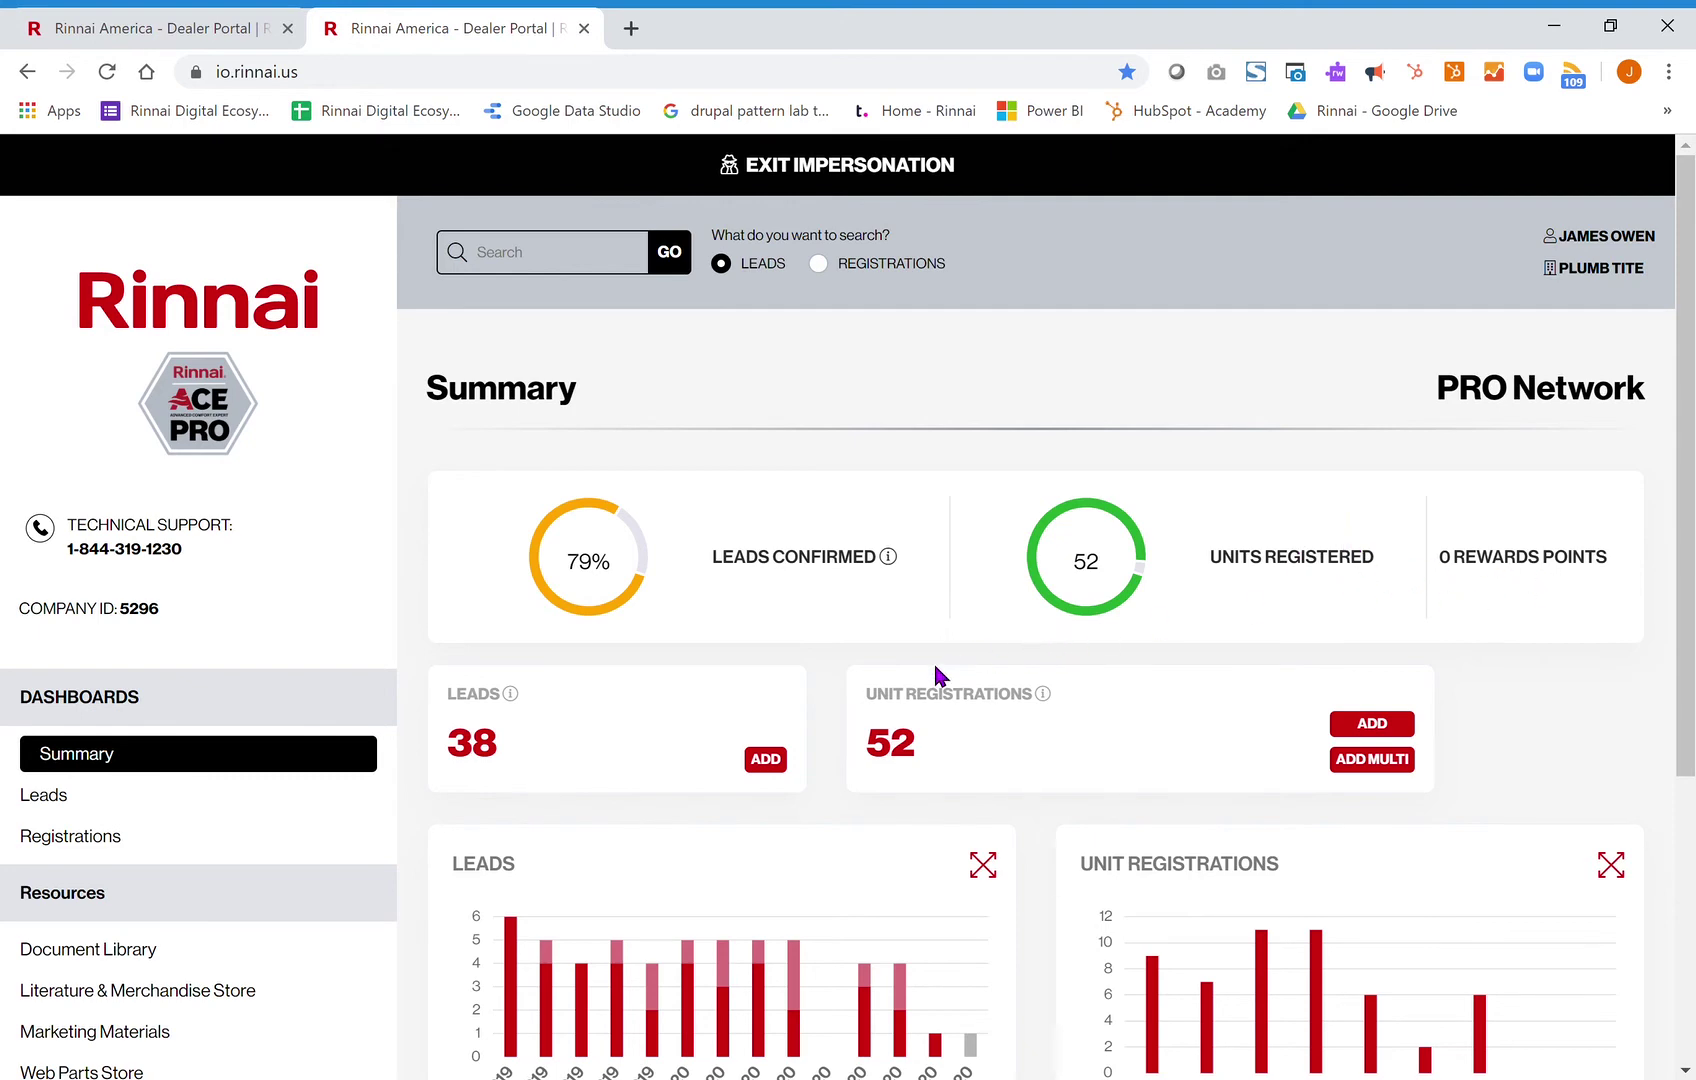
pyautogui.scroll(-3, 934, 660)
pyautogui.scroll(-2, 1002, 623)
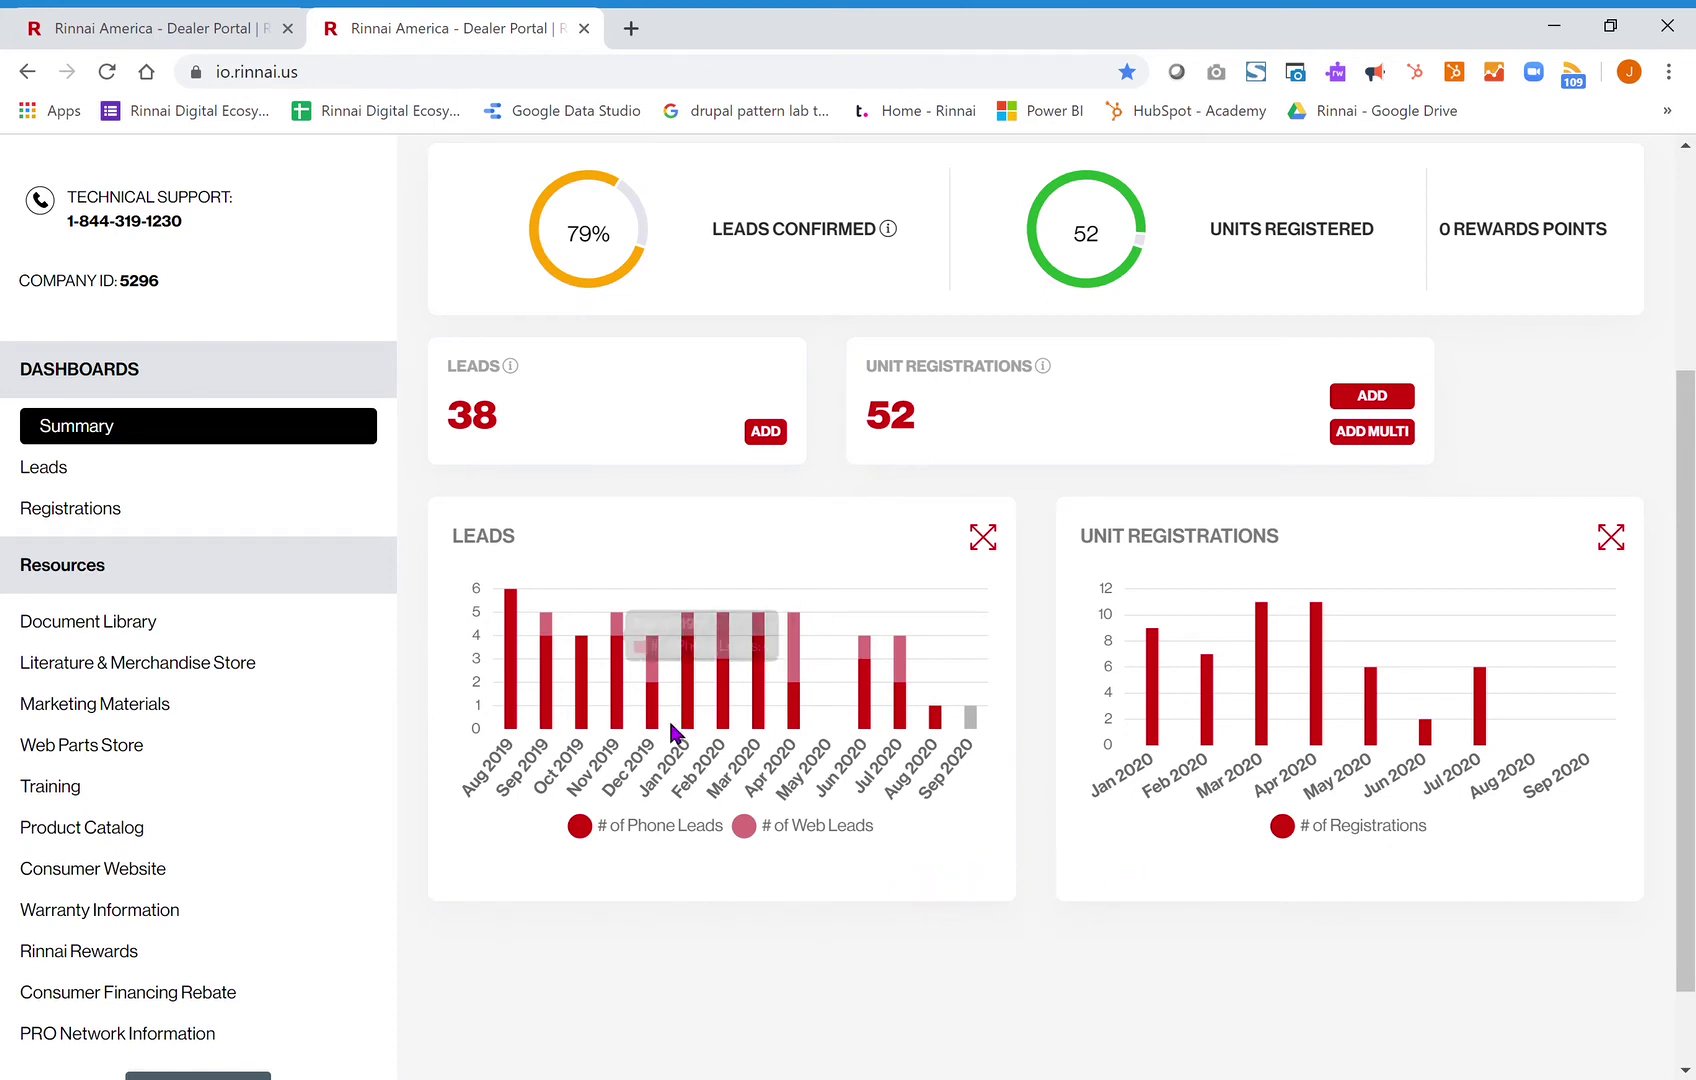
pyautogui.click(126, 470)
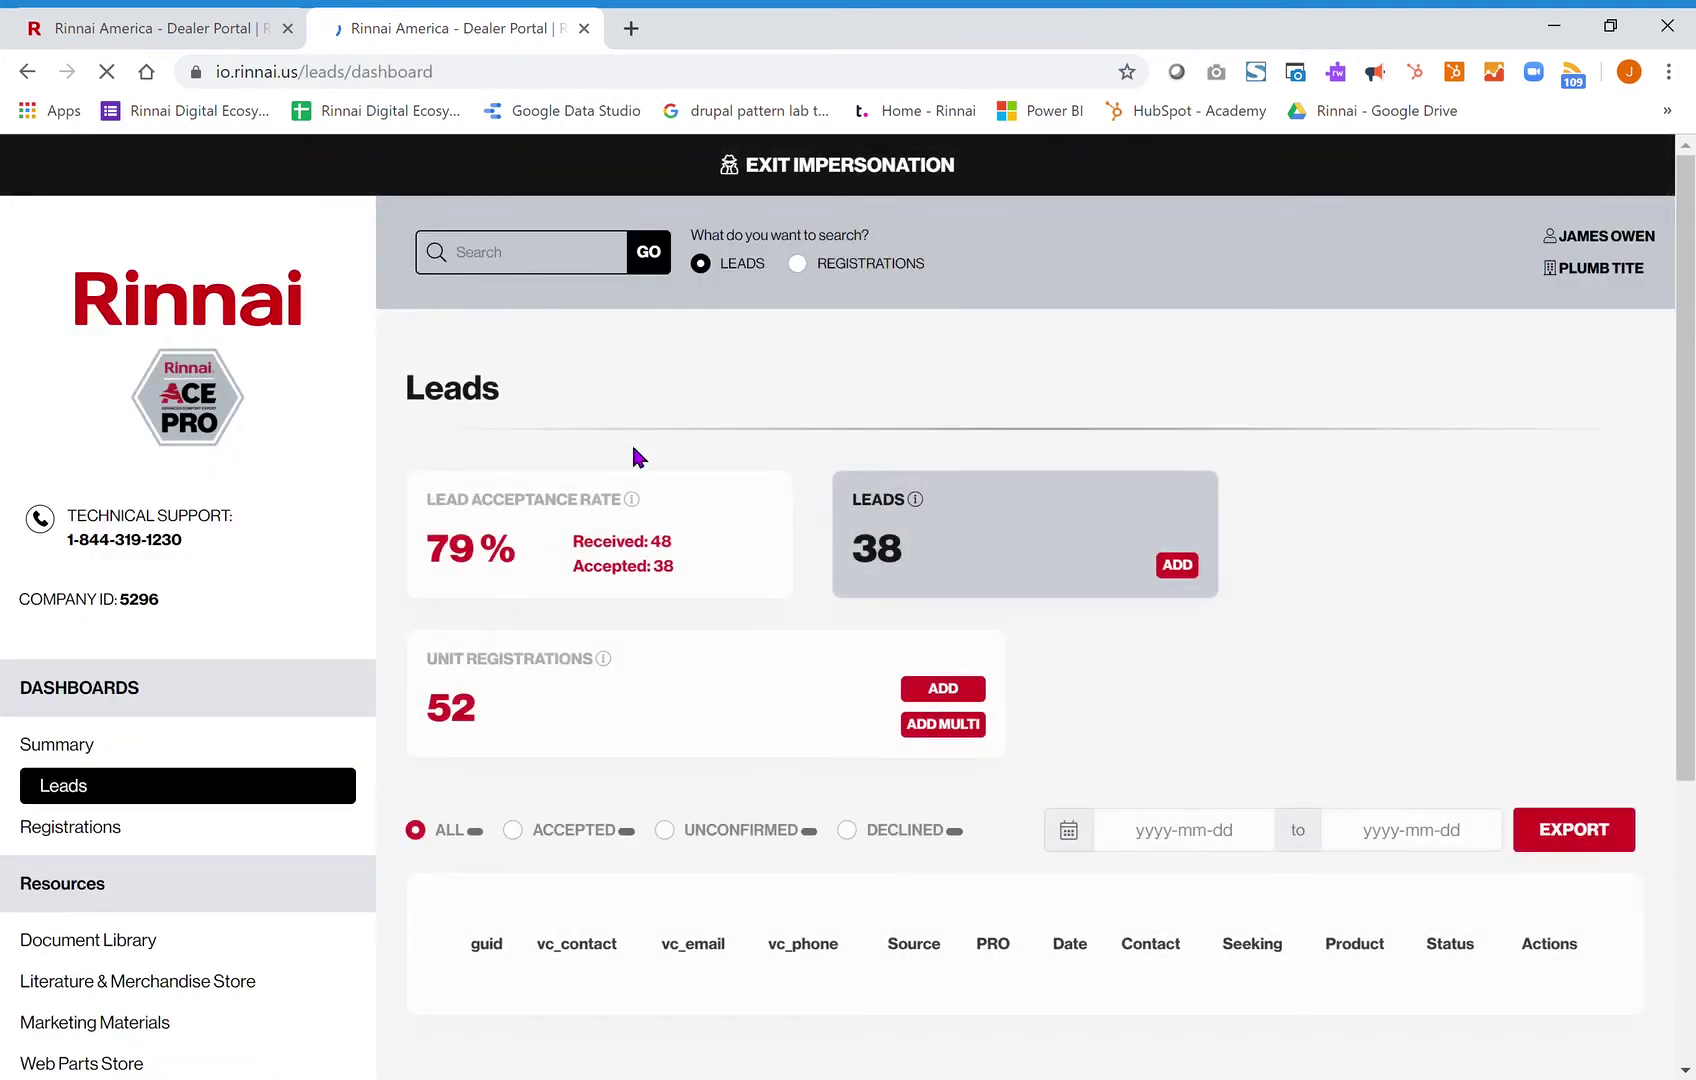
pyautogui.scroll(-2, 1297, 524)
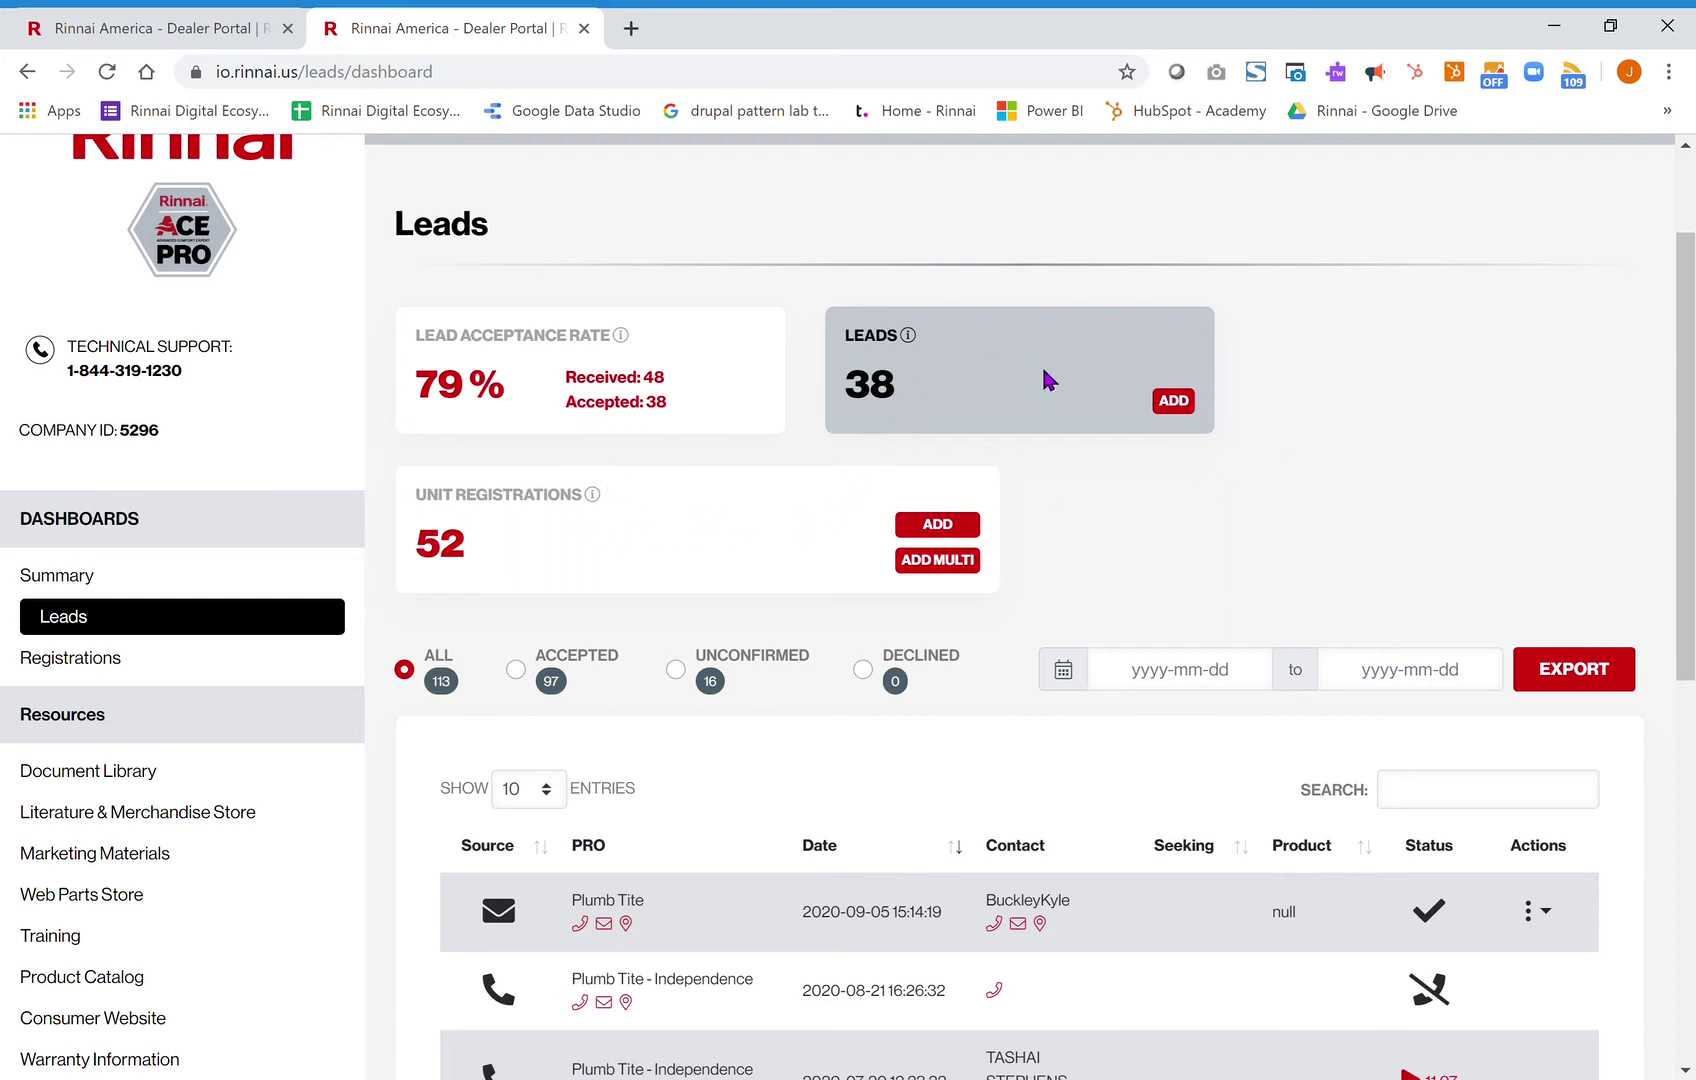
pyautogui.scroll(-2, 1394, 426)
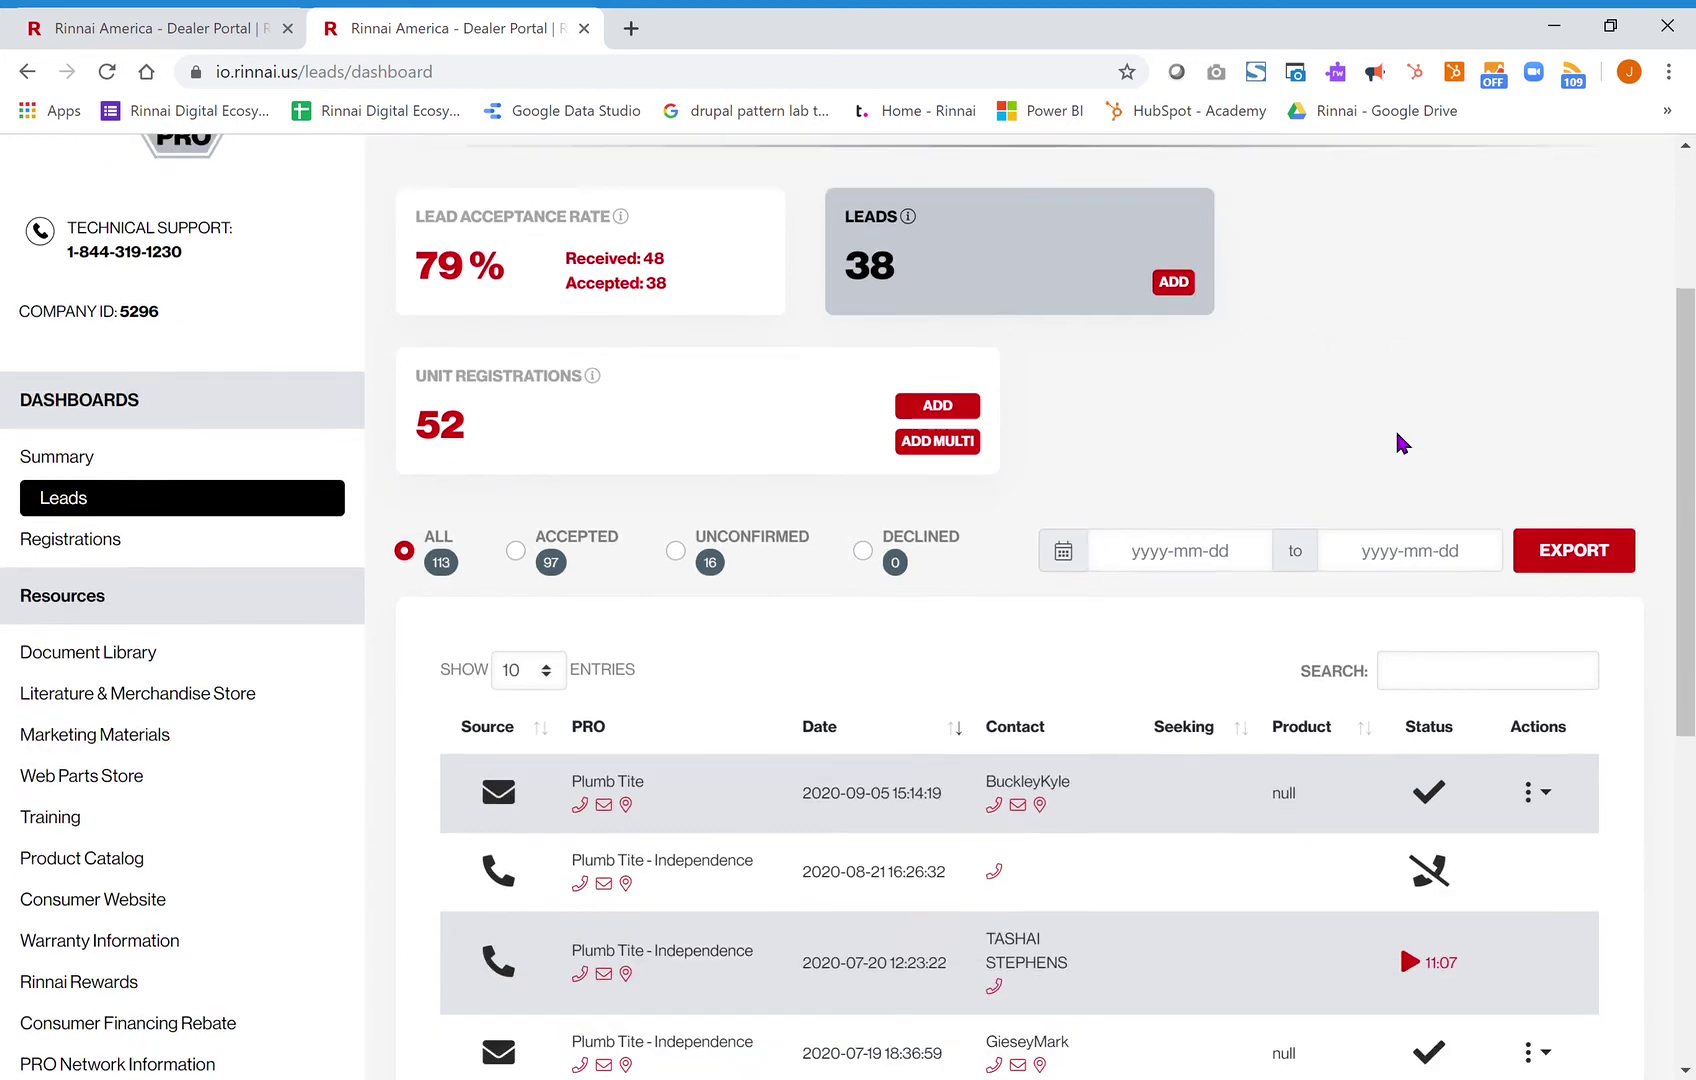
pyautogui.scroll(-1, 1394, 426)
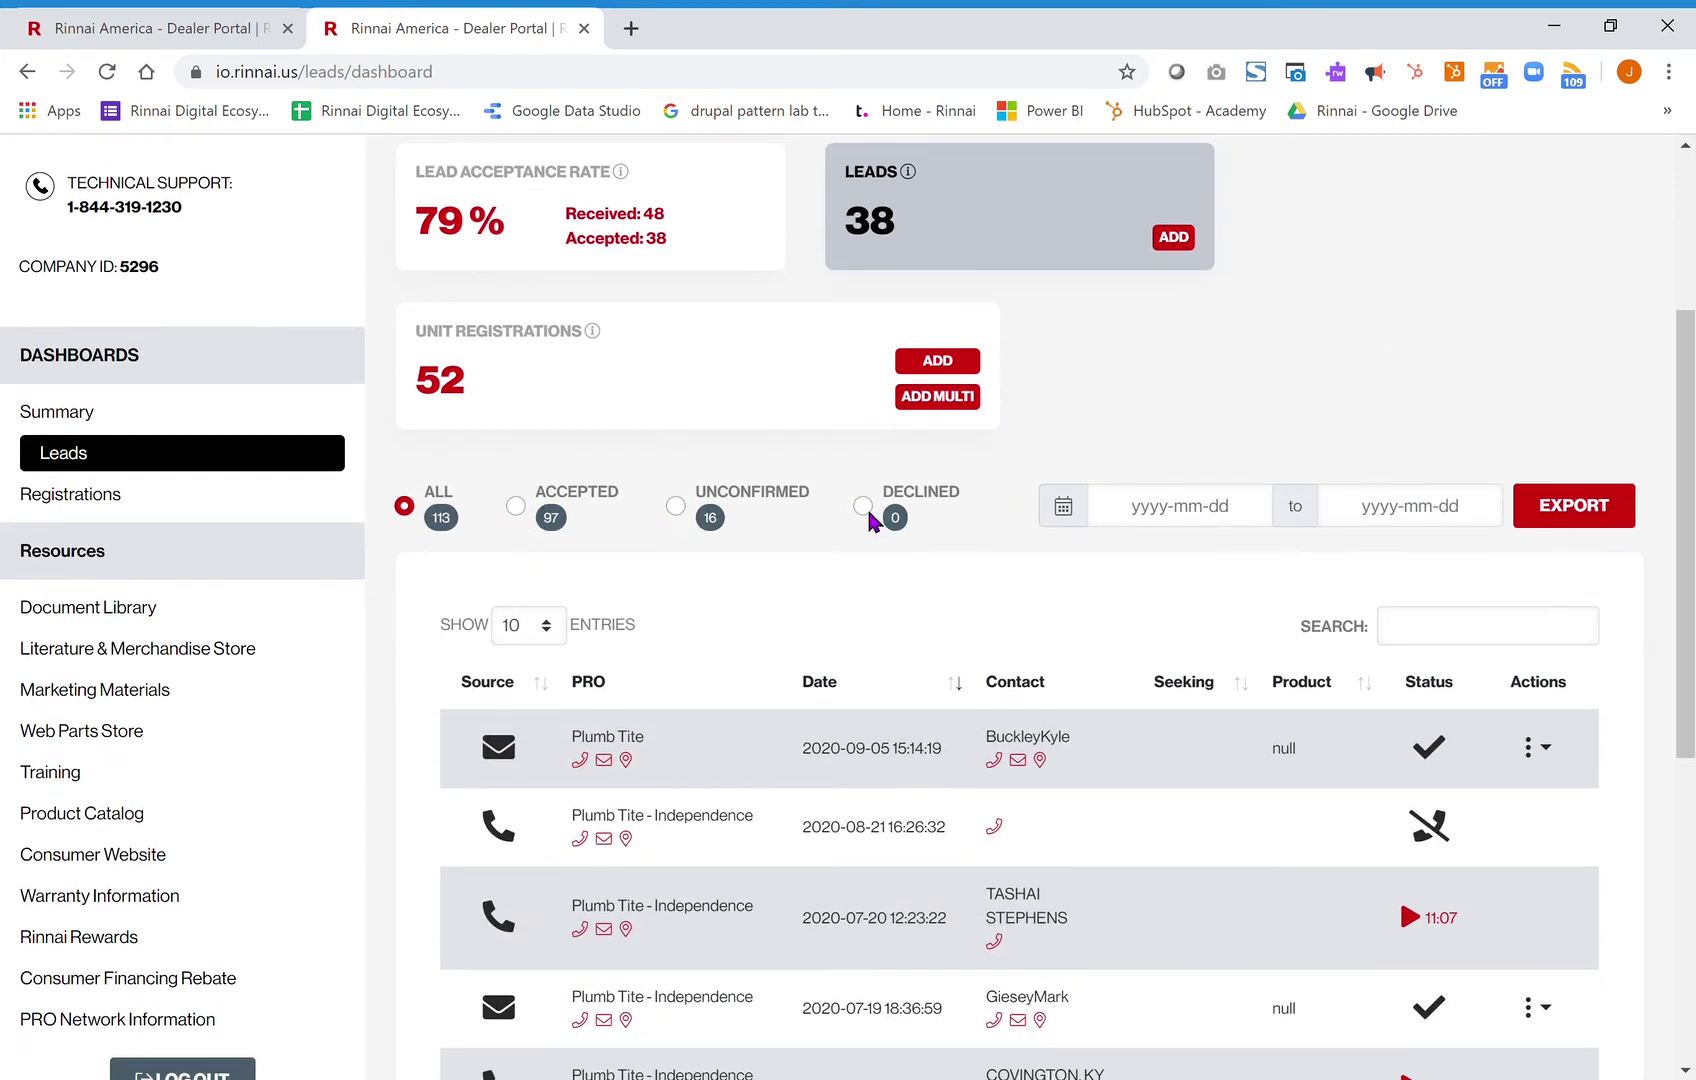
pyautogui.scroll(-1, 795, 589)
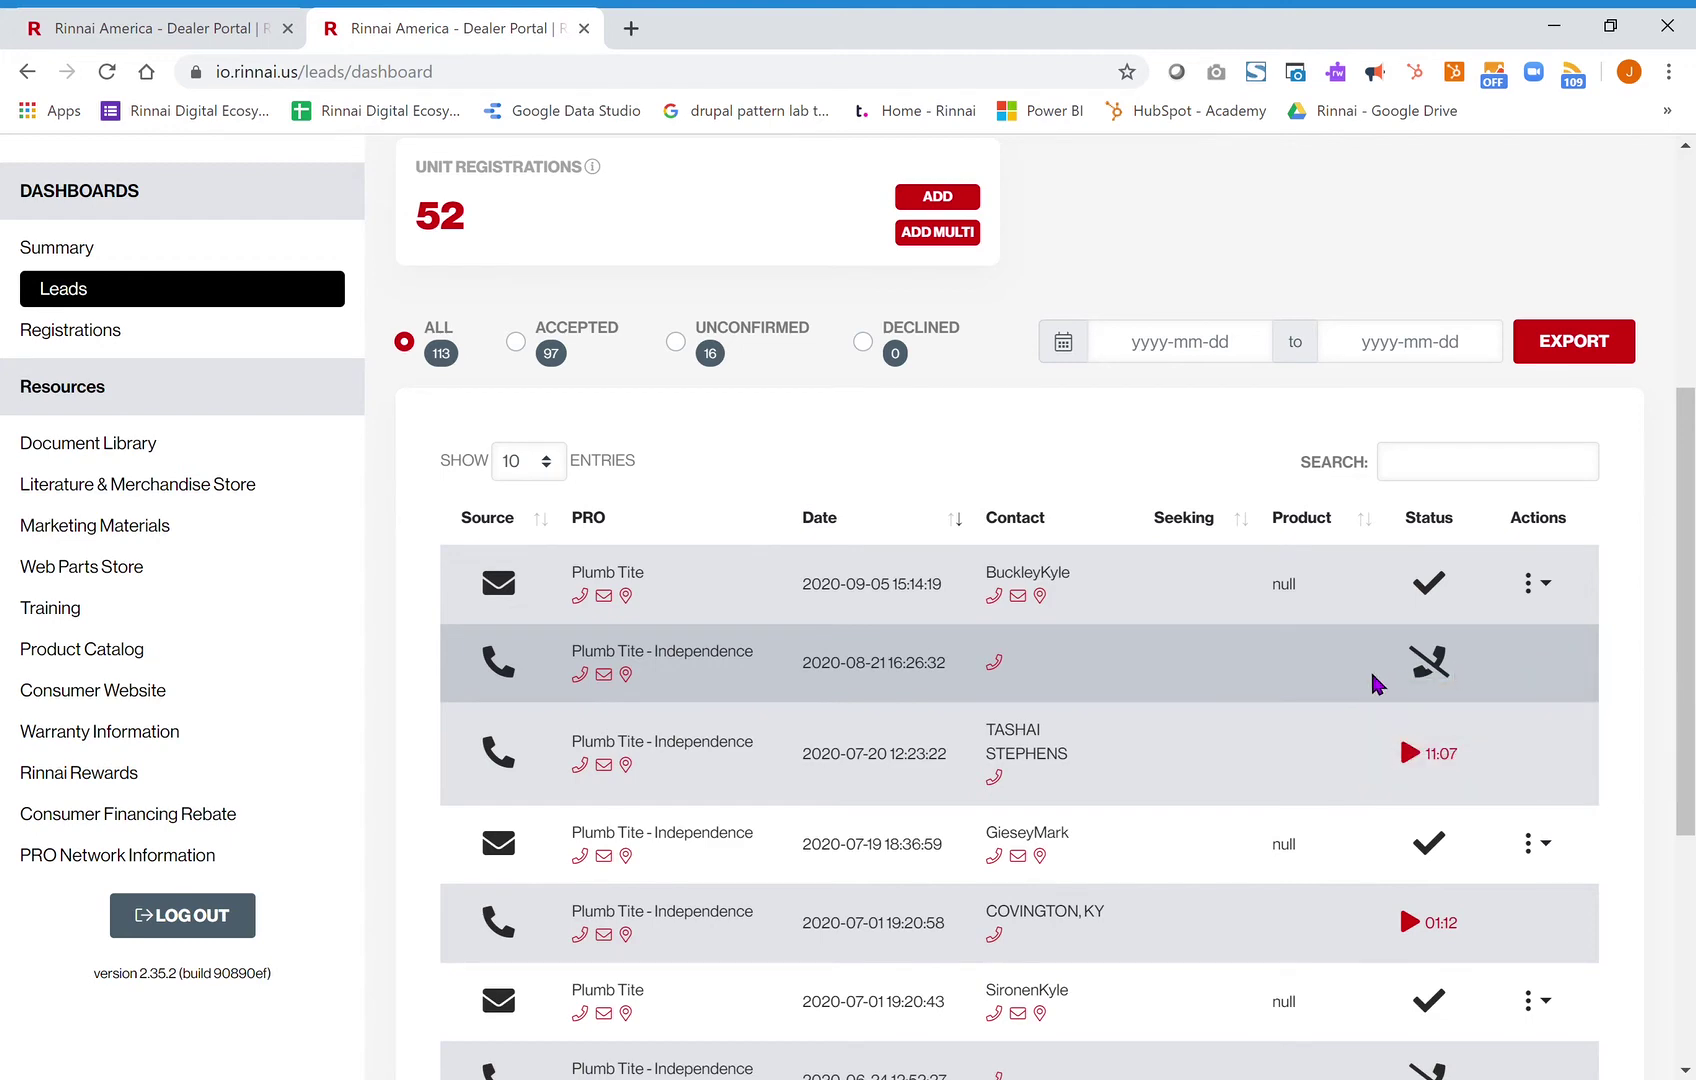
pyautogui.scroll(1, 1124, 572)
pyautogui.scroll(2, 1124, 572)
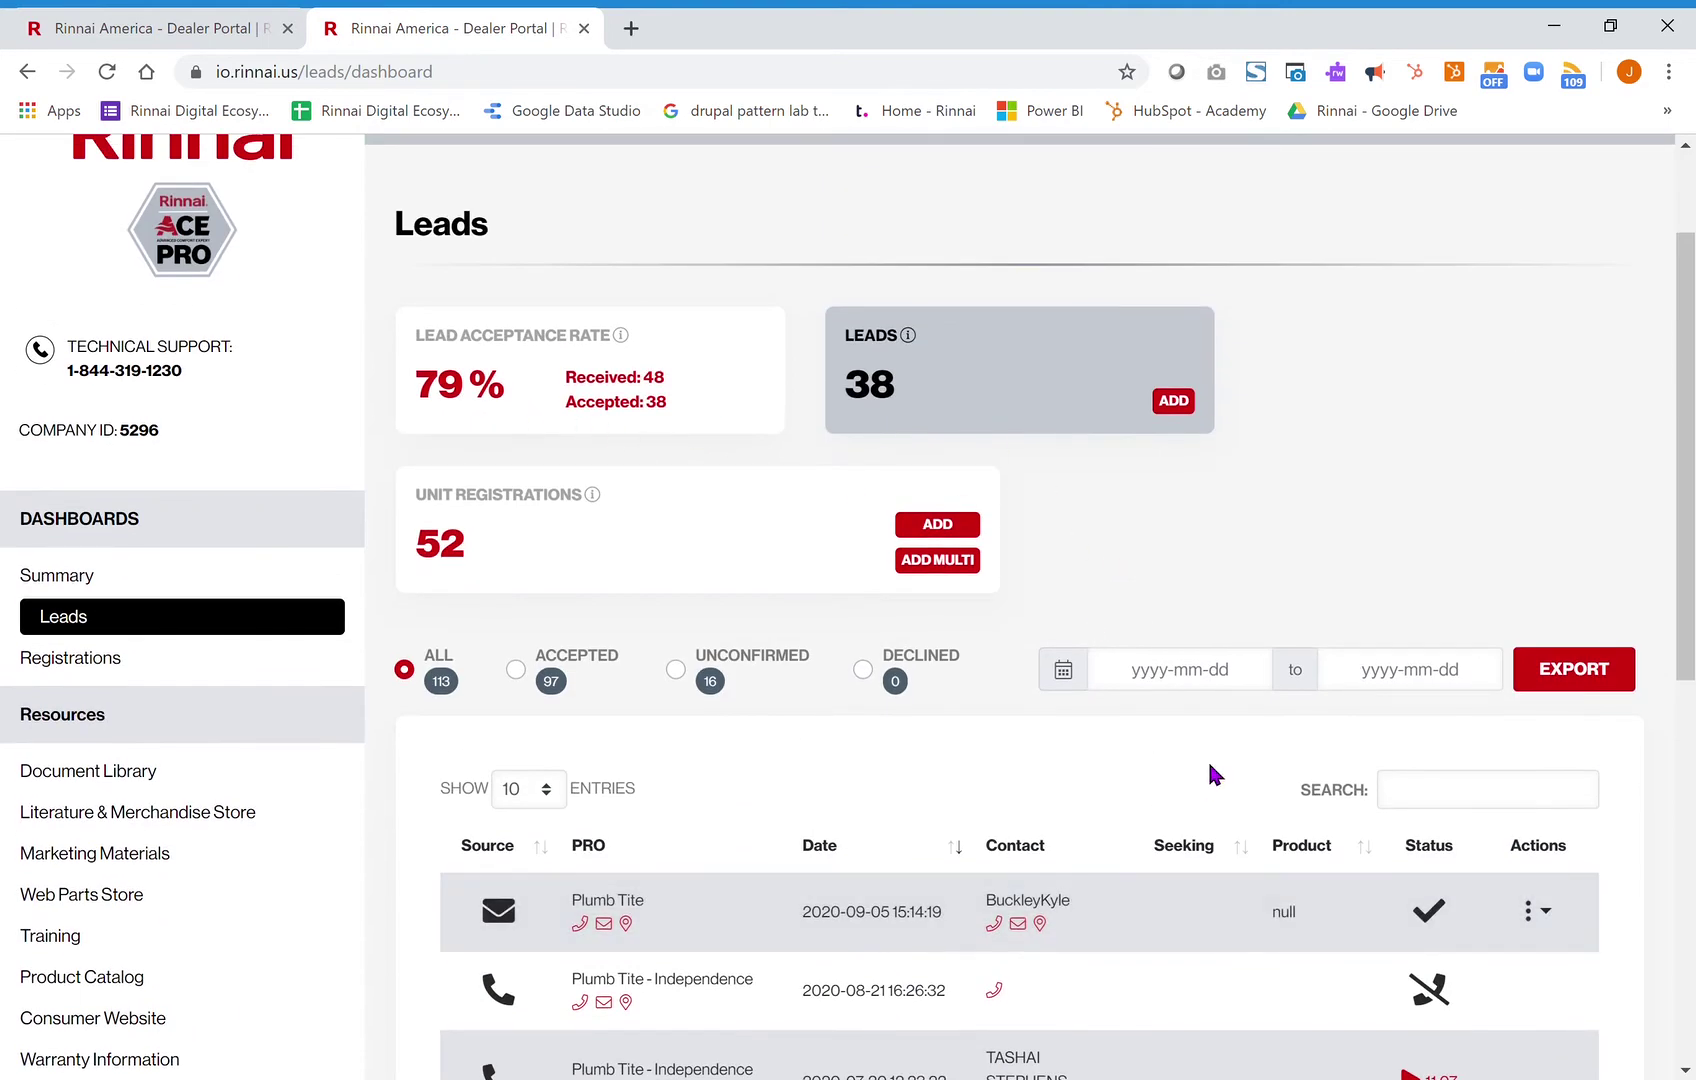
pyautogui.scroll(-3, 1206, 760)
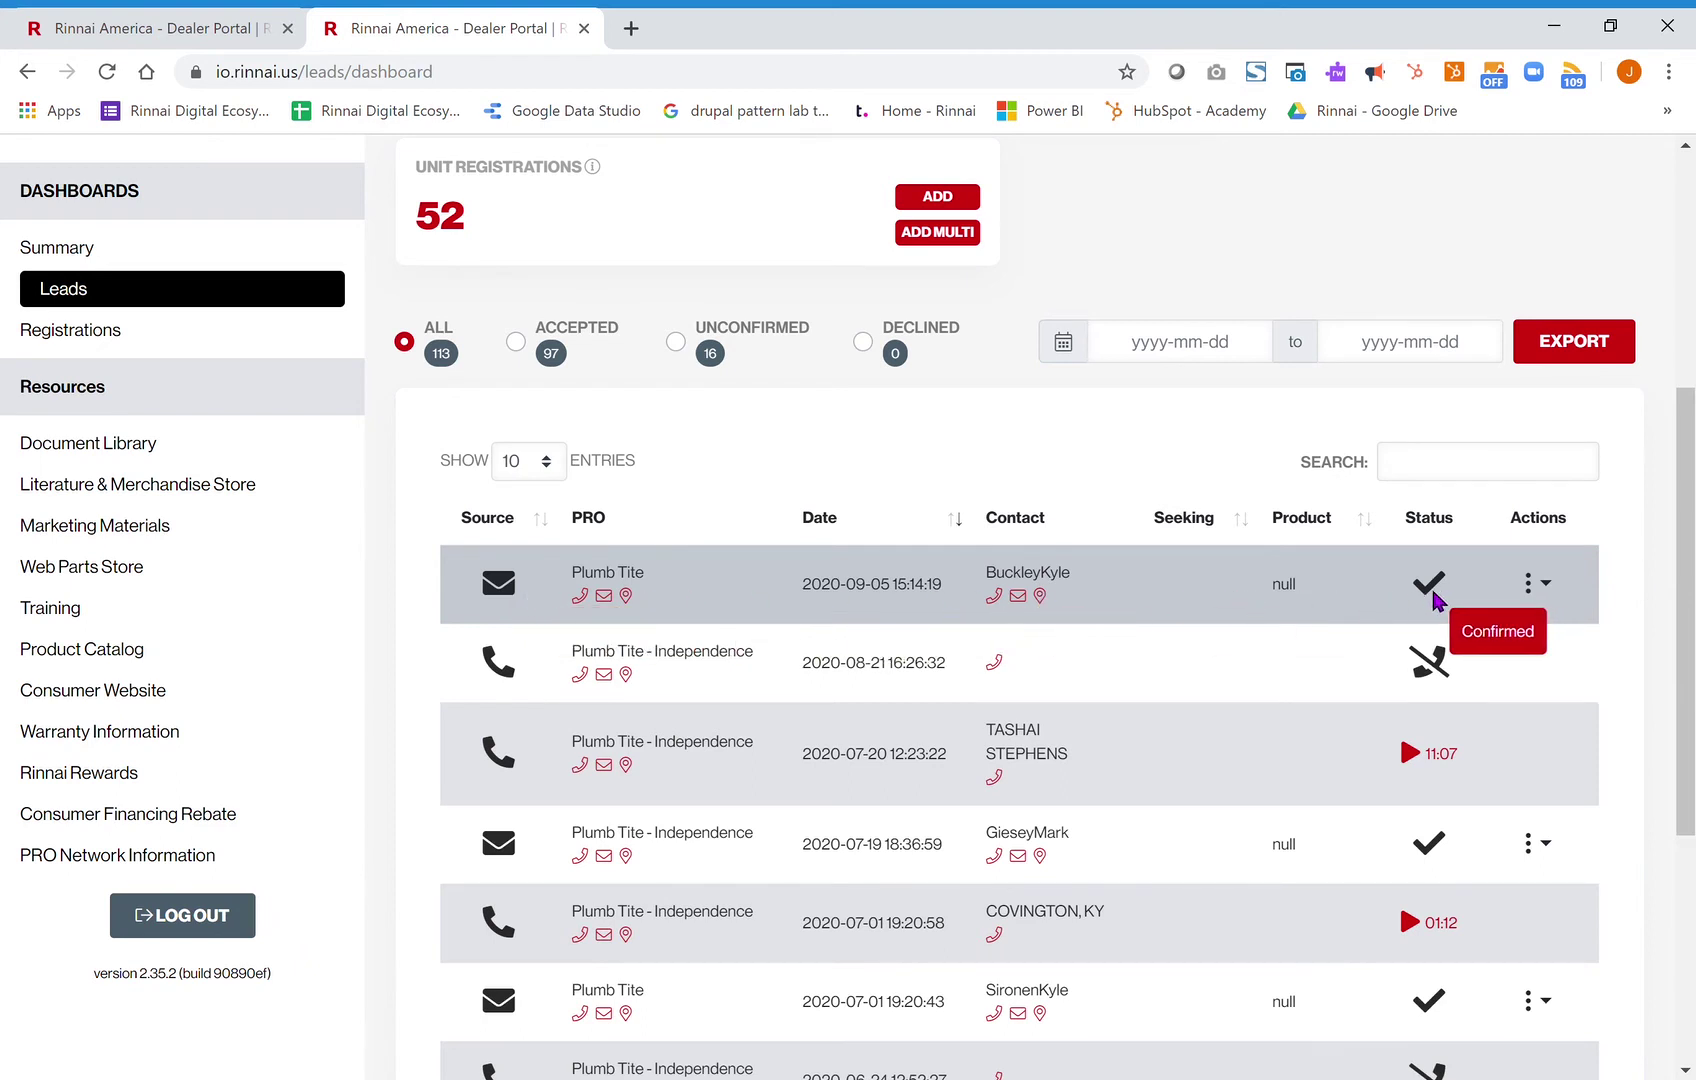
# Show the actions for the most recent lead, dated 2020-09-05
pyautogui.click(1534, 584)
# Edit the 2020-09-05 lead and review its Notes, Dealer, Customer and Lead tabs
pyautogui.click(1491, 638)
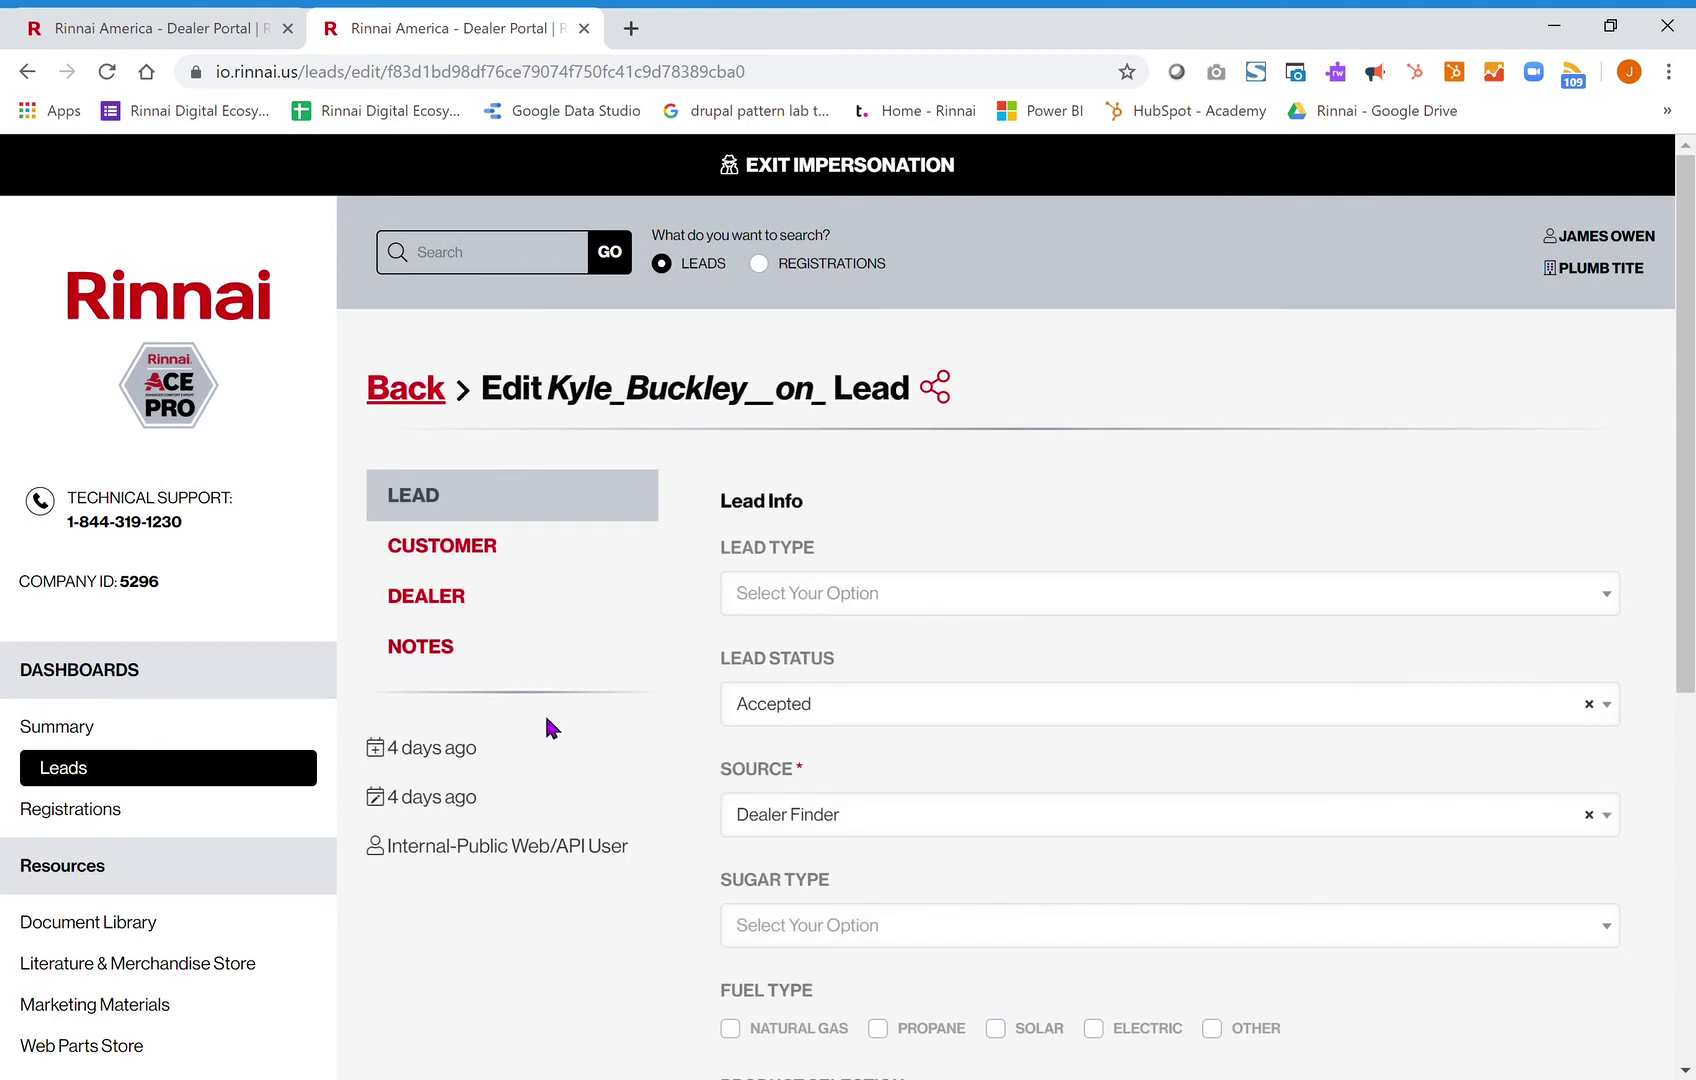
pyautogui.scroll(-1, 545, 711)
pyautogui.click(415, 512)
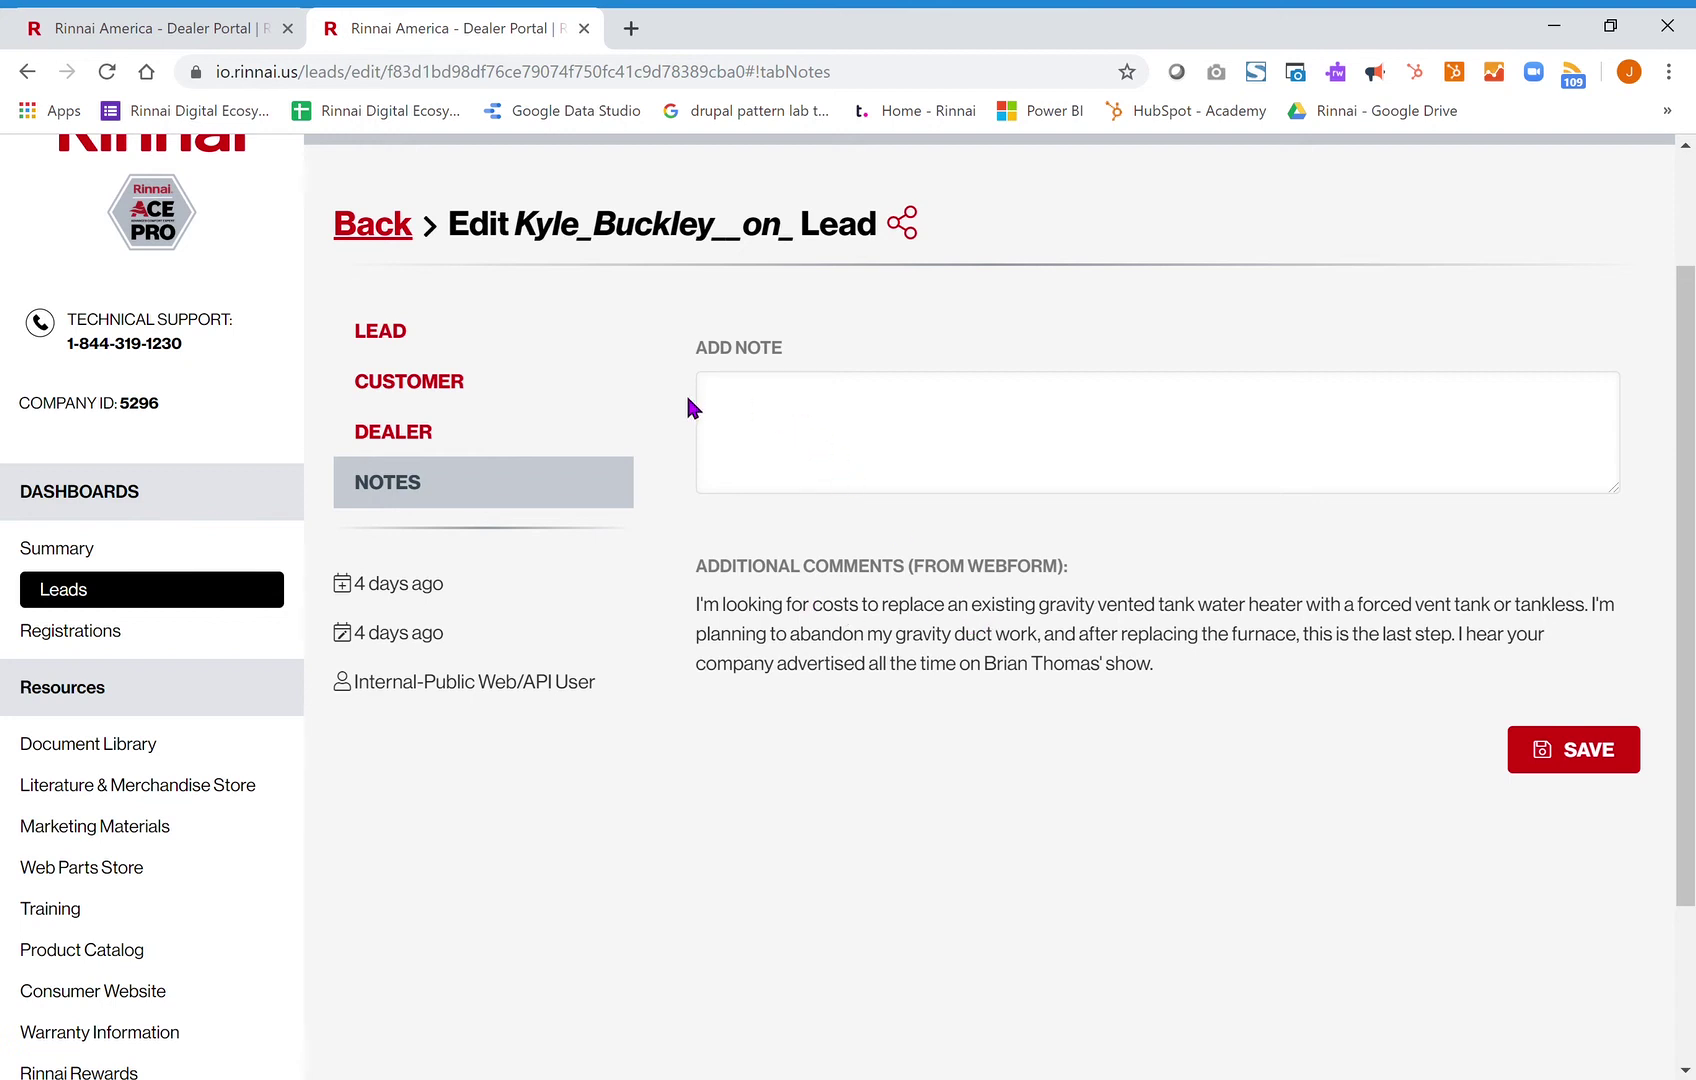
pyautogui.click(398, 431)
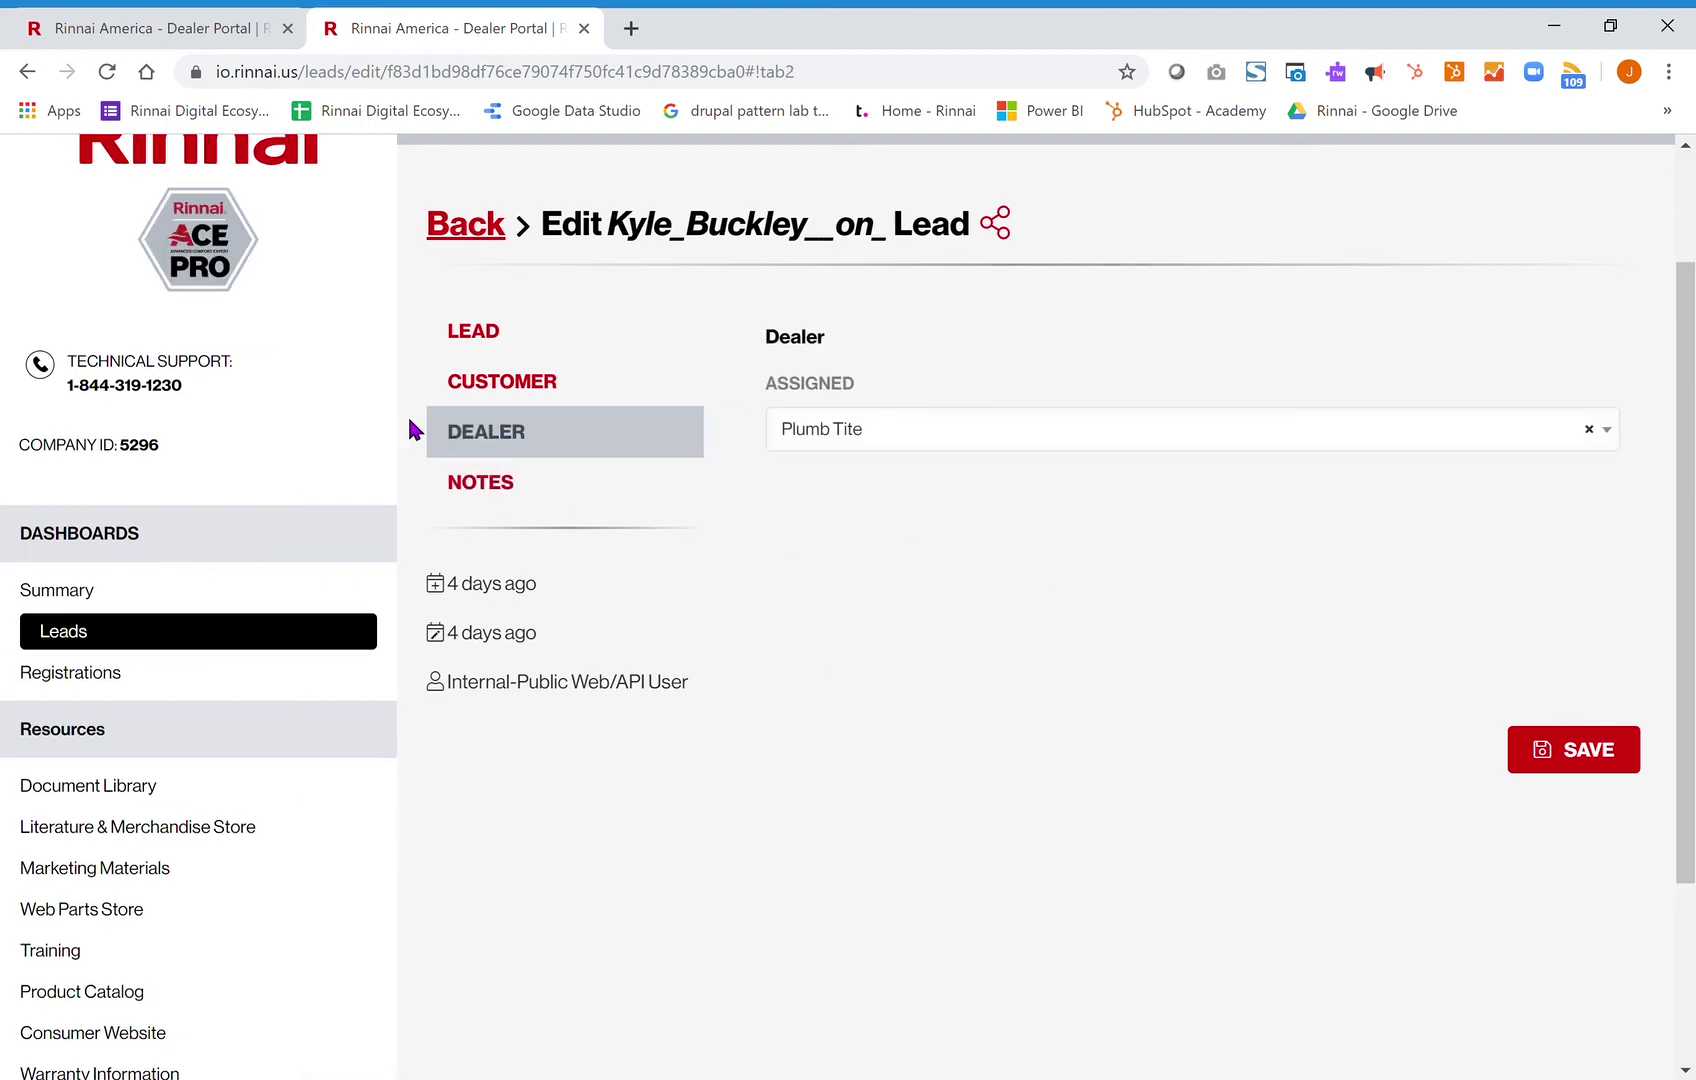
pyautogui.click(517, 381)
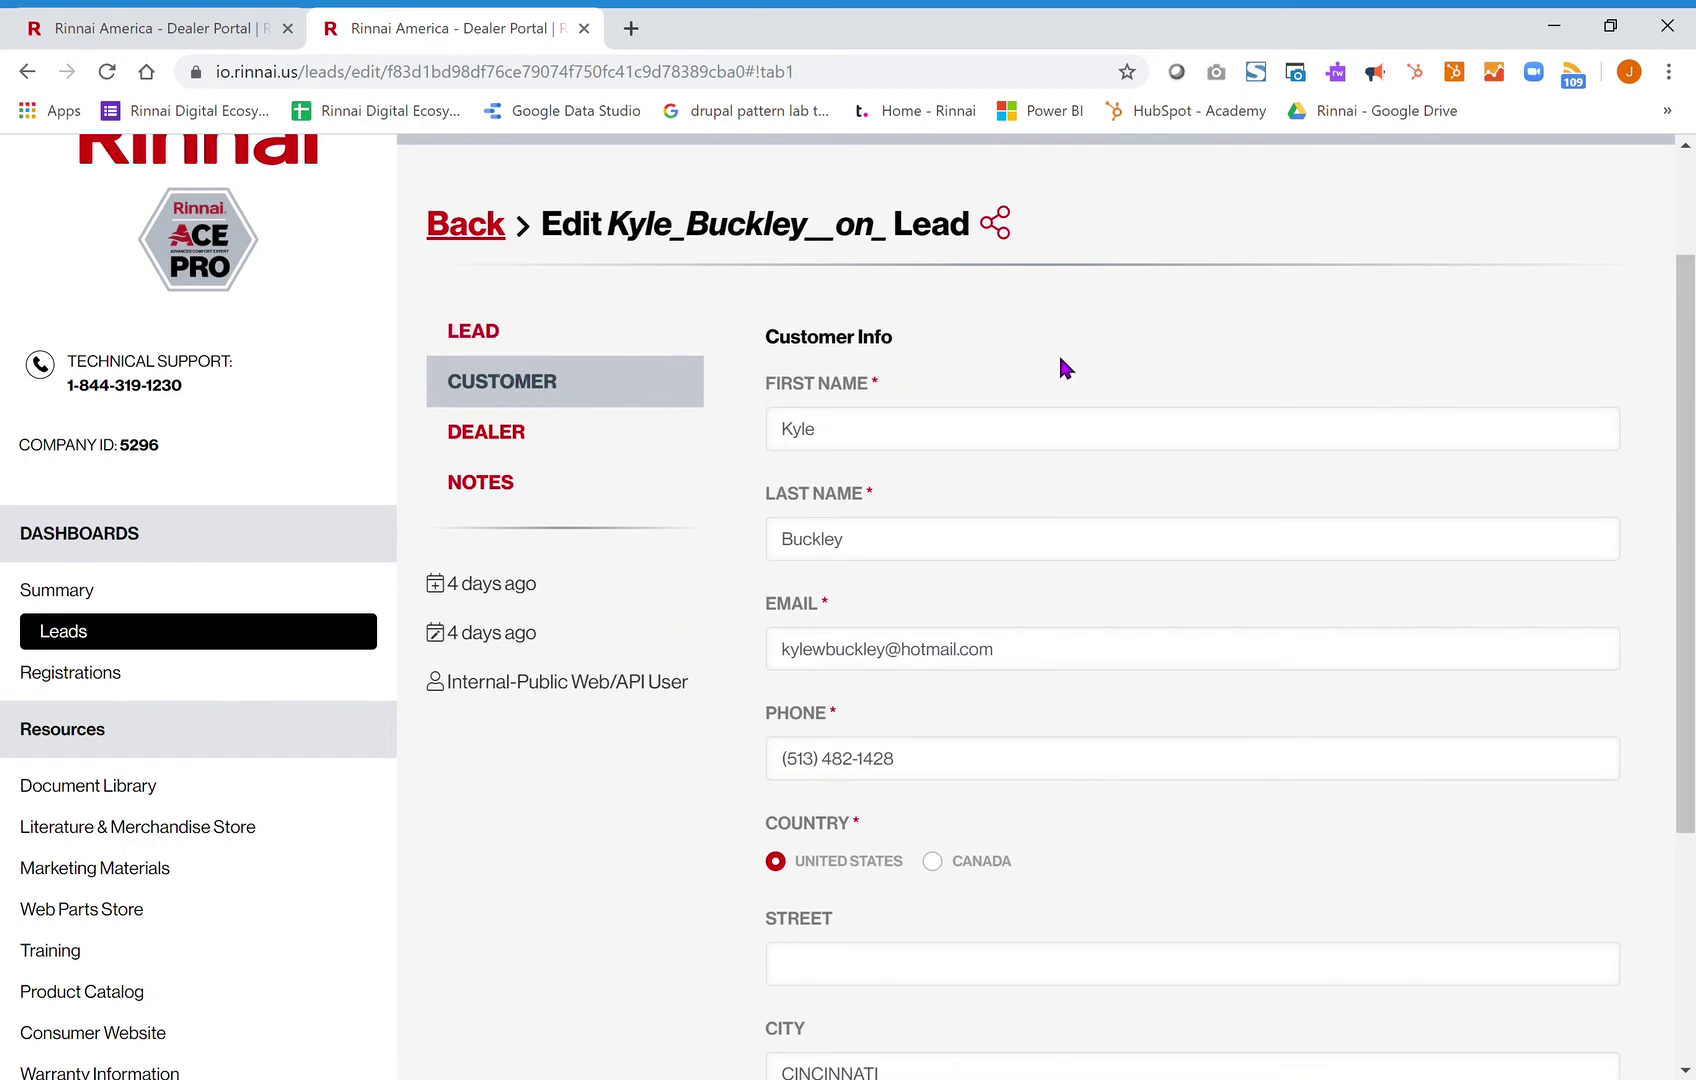
pyautogui.scroll(-5, 1060, 368)
pyautogui.scroll(5, 1079, 352)
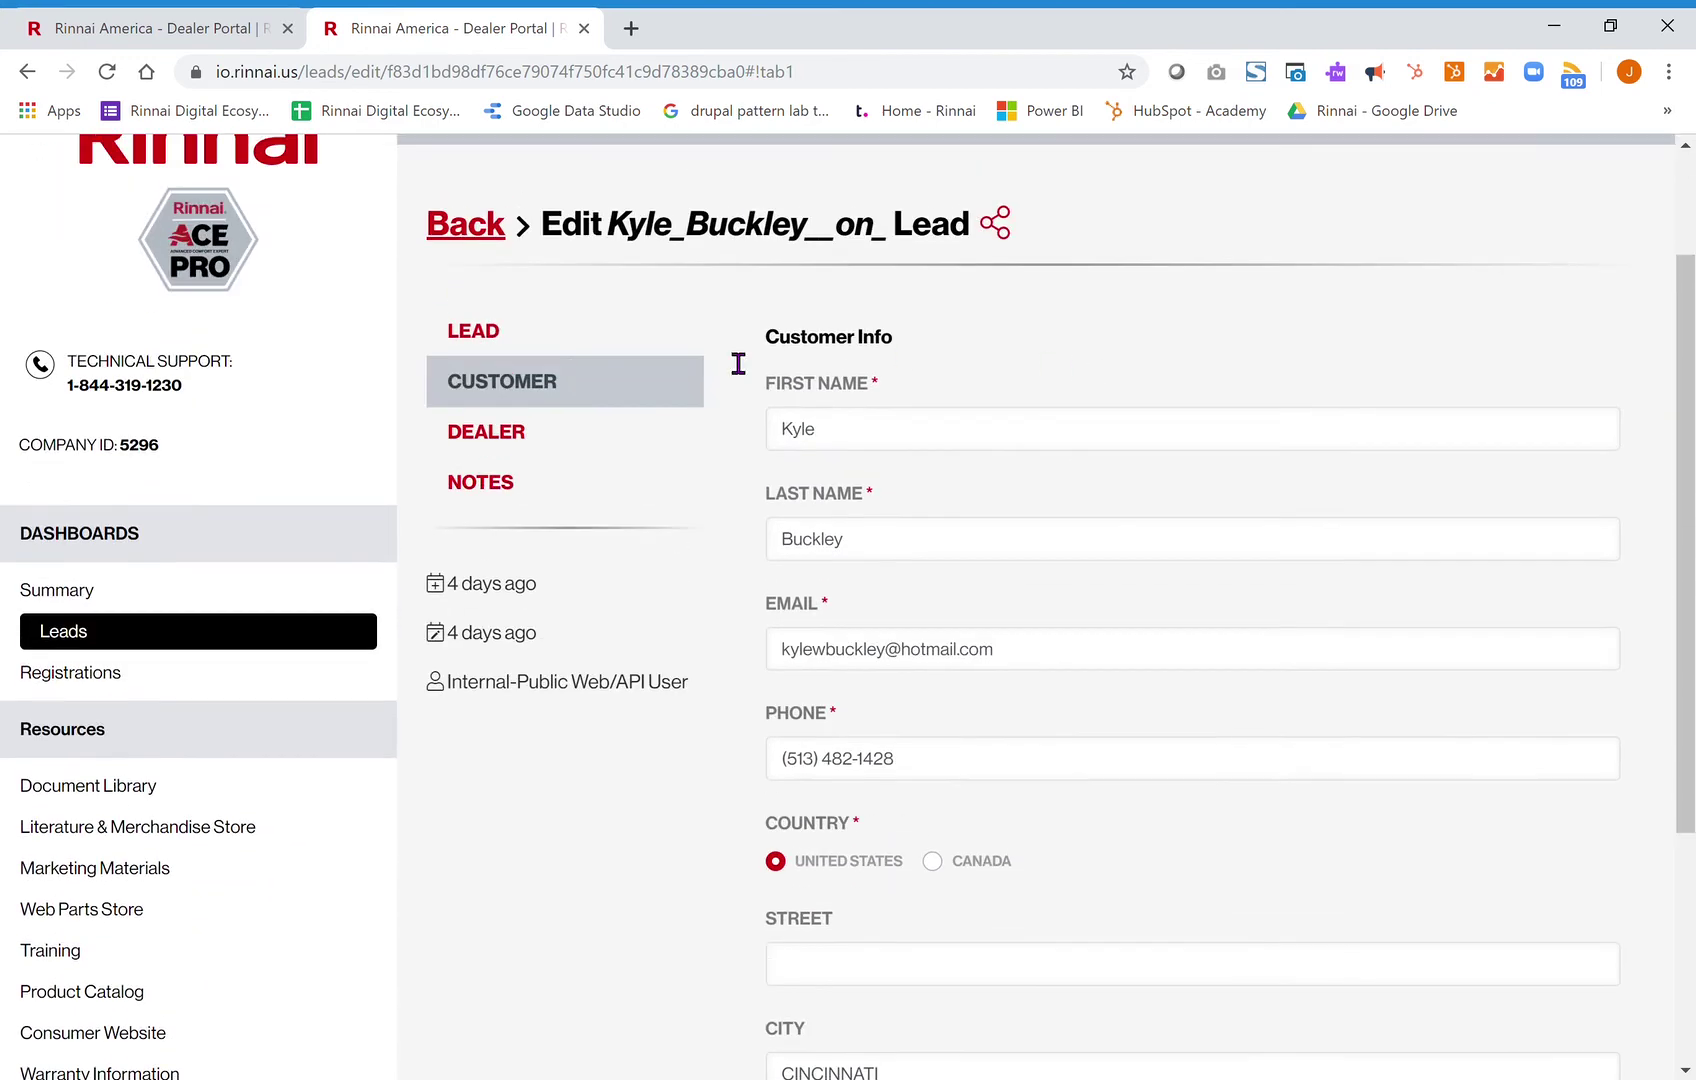
pyautogui.click(473, 332)
pyautogui.scroll(-5, 643, 556)
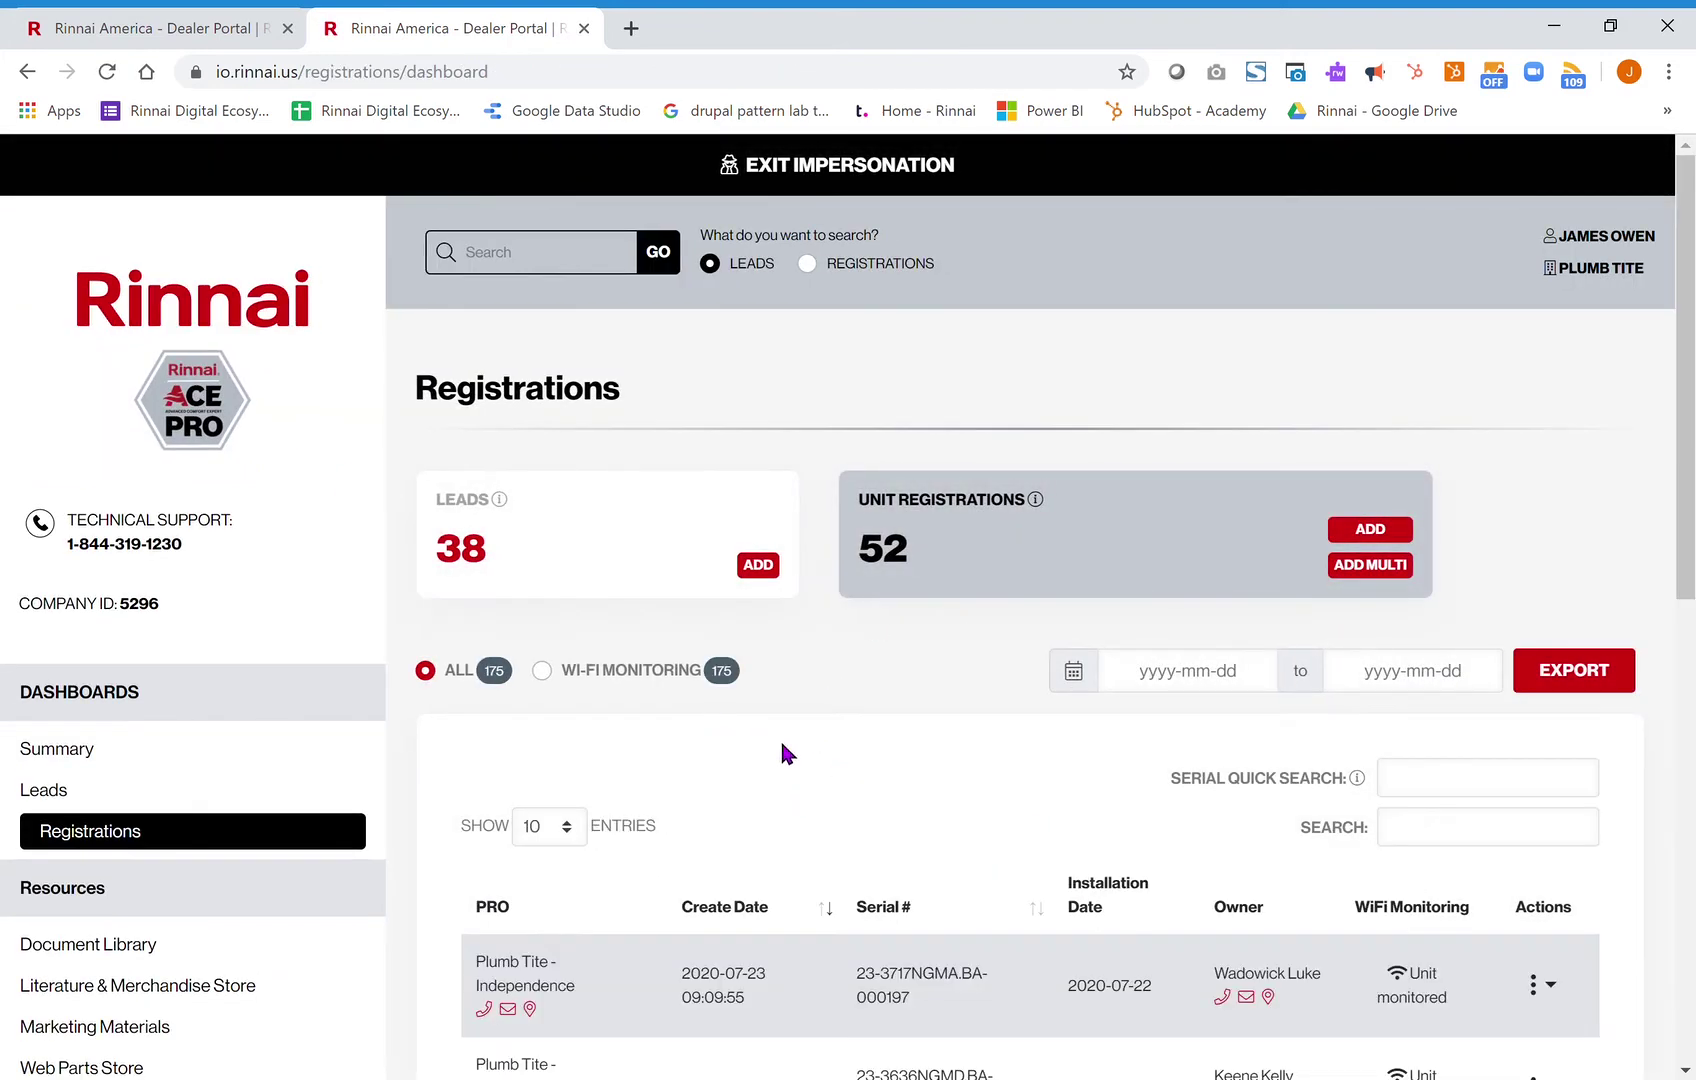
pyautogui.scroll(-3, 782, 753)
pyautogui.scroll(-2, 742, 596)
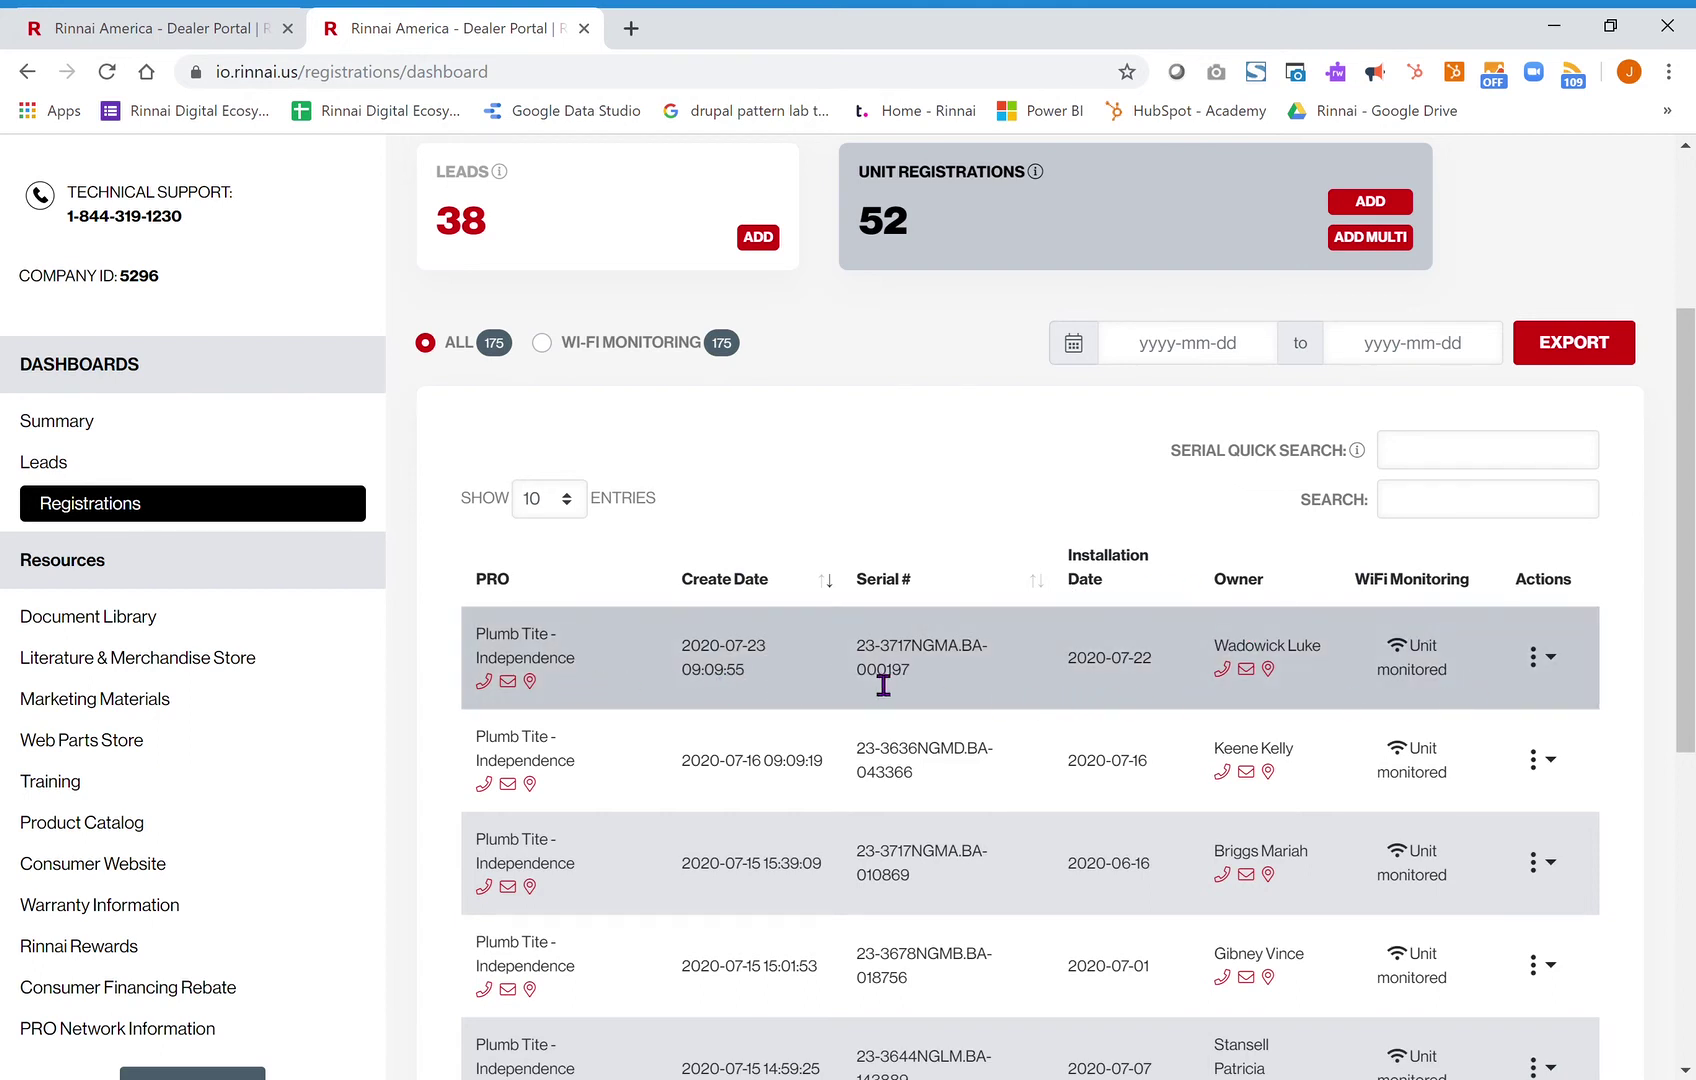
# Show the actions for the newest of the 175 registrations
pyautogui.click(1544, 658)
# Edit registration MA.BA-000197 and review its Product, Pro, Rewards and Notes tabs
pyautogui.click(1487, 712)
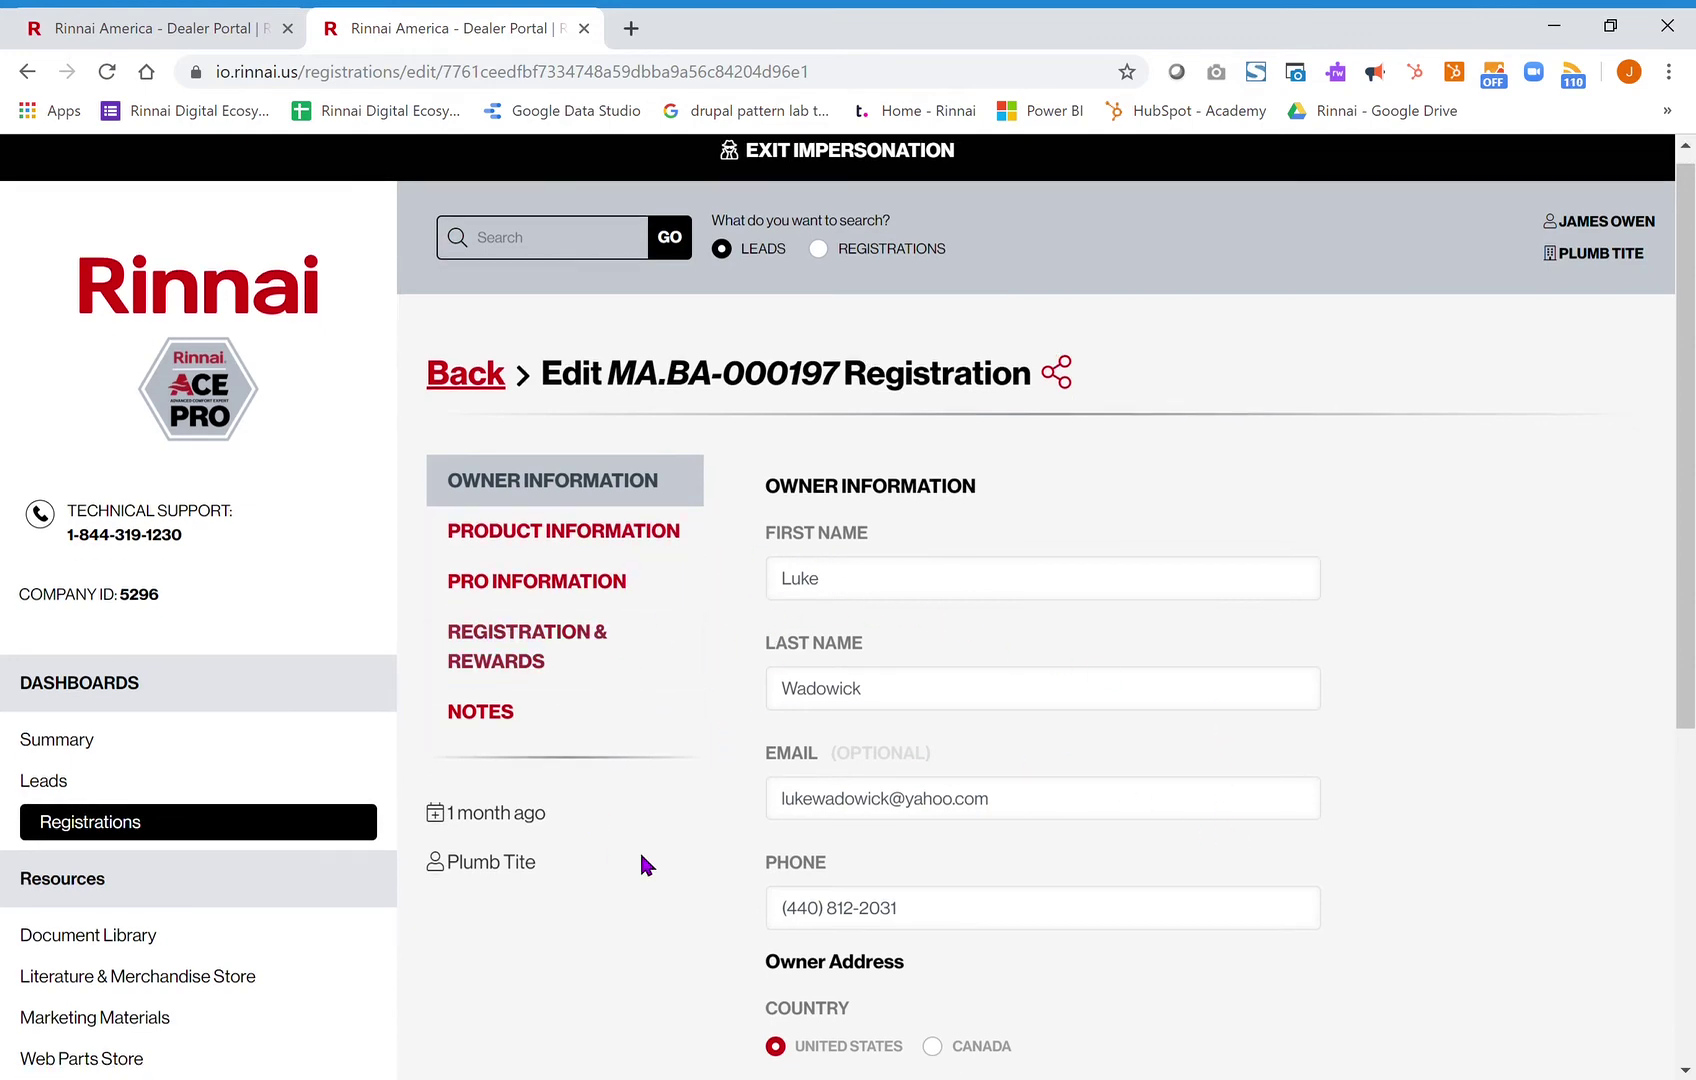
pyautogui.scroll(-3, 639, 848)
pyautogui.scroll(1, 643, 843)
pyautogui.scroll(2, 644, 851)
pyautogui.scroll(2, 644, 834)
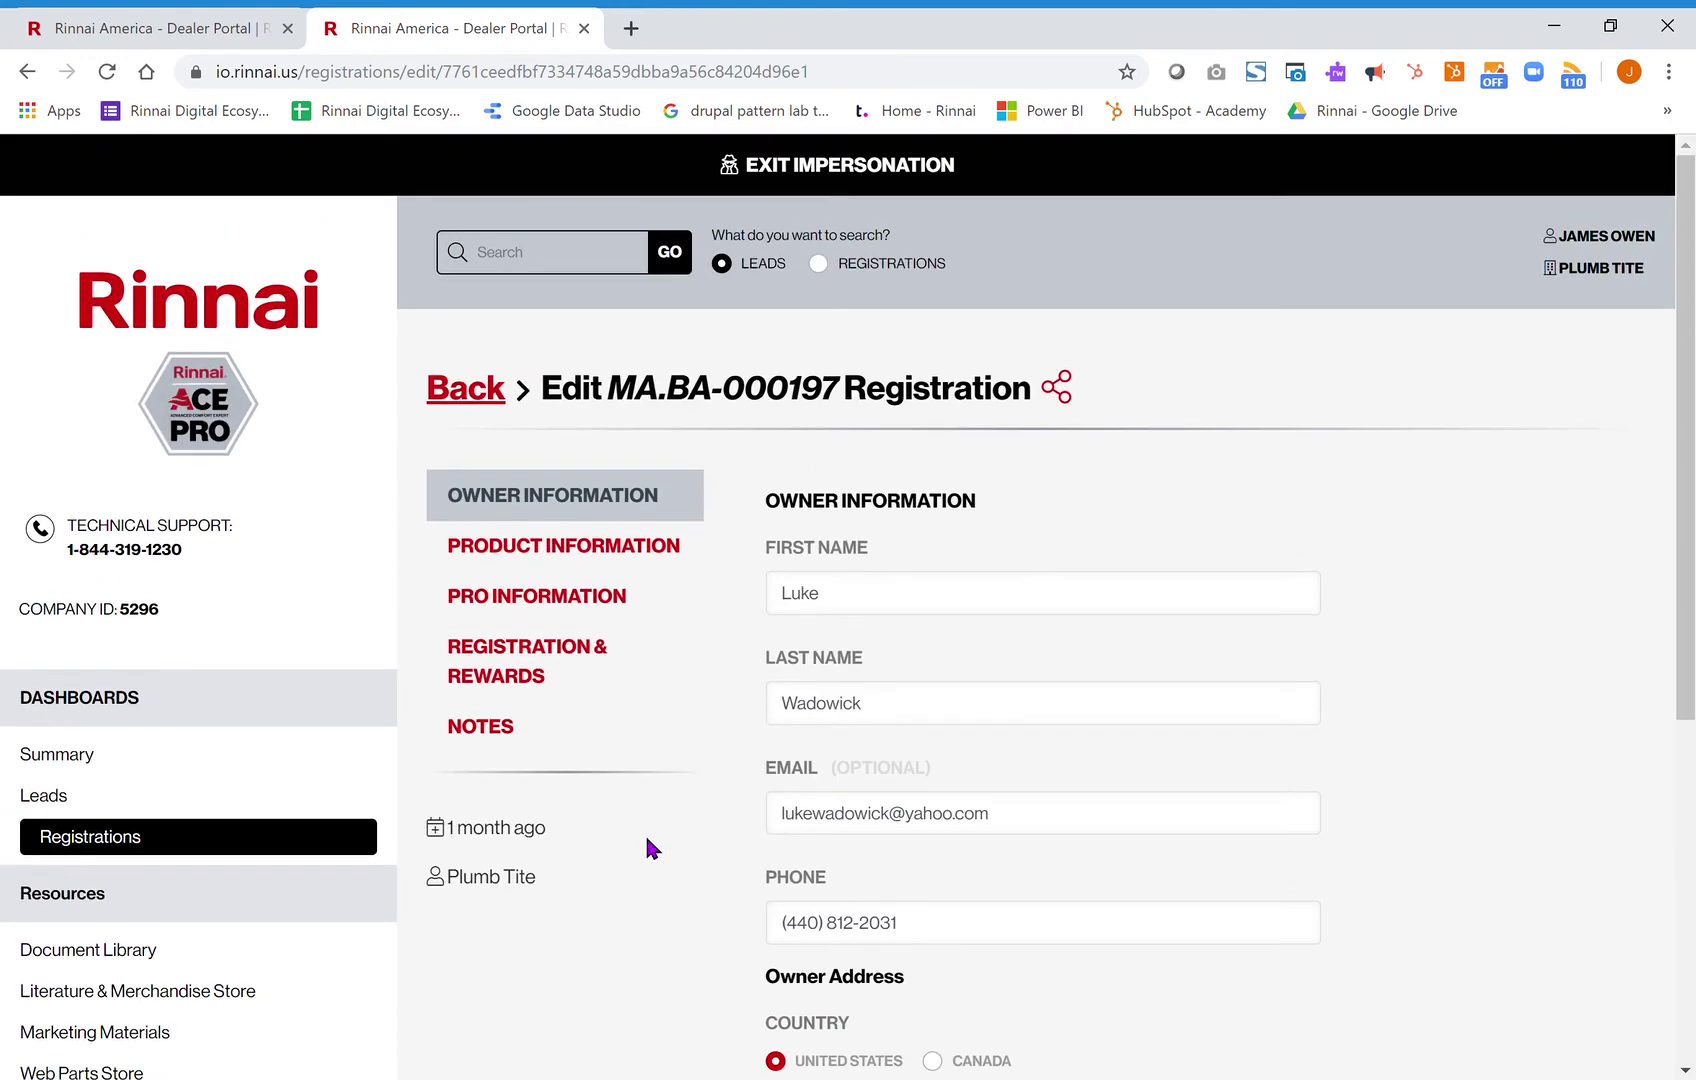
pyautogui.click(551, 556)
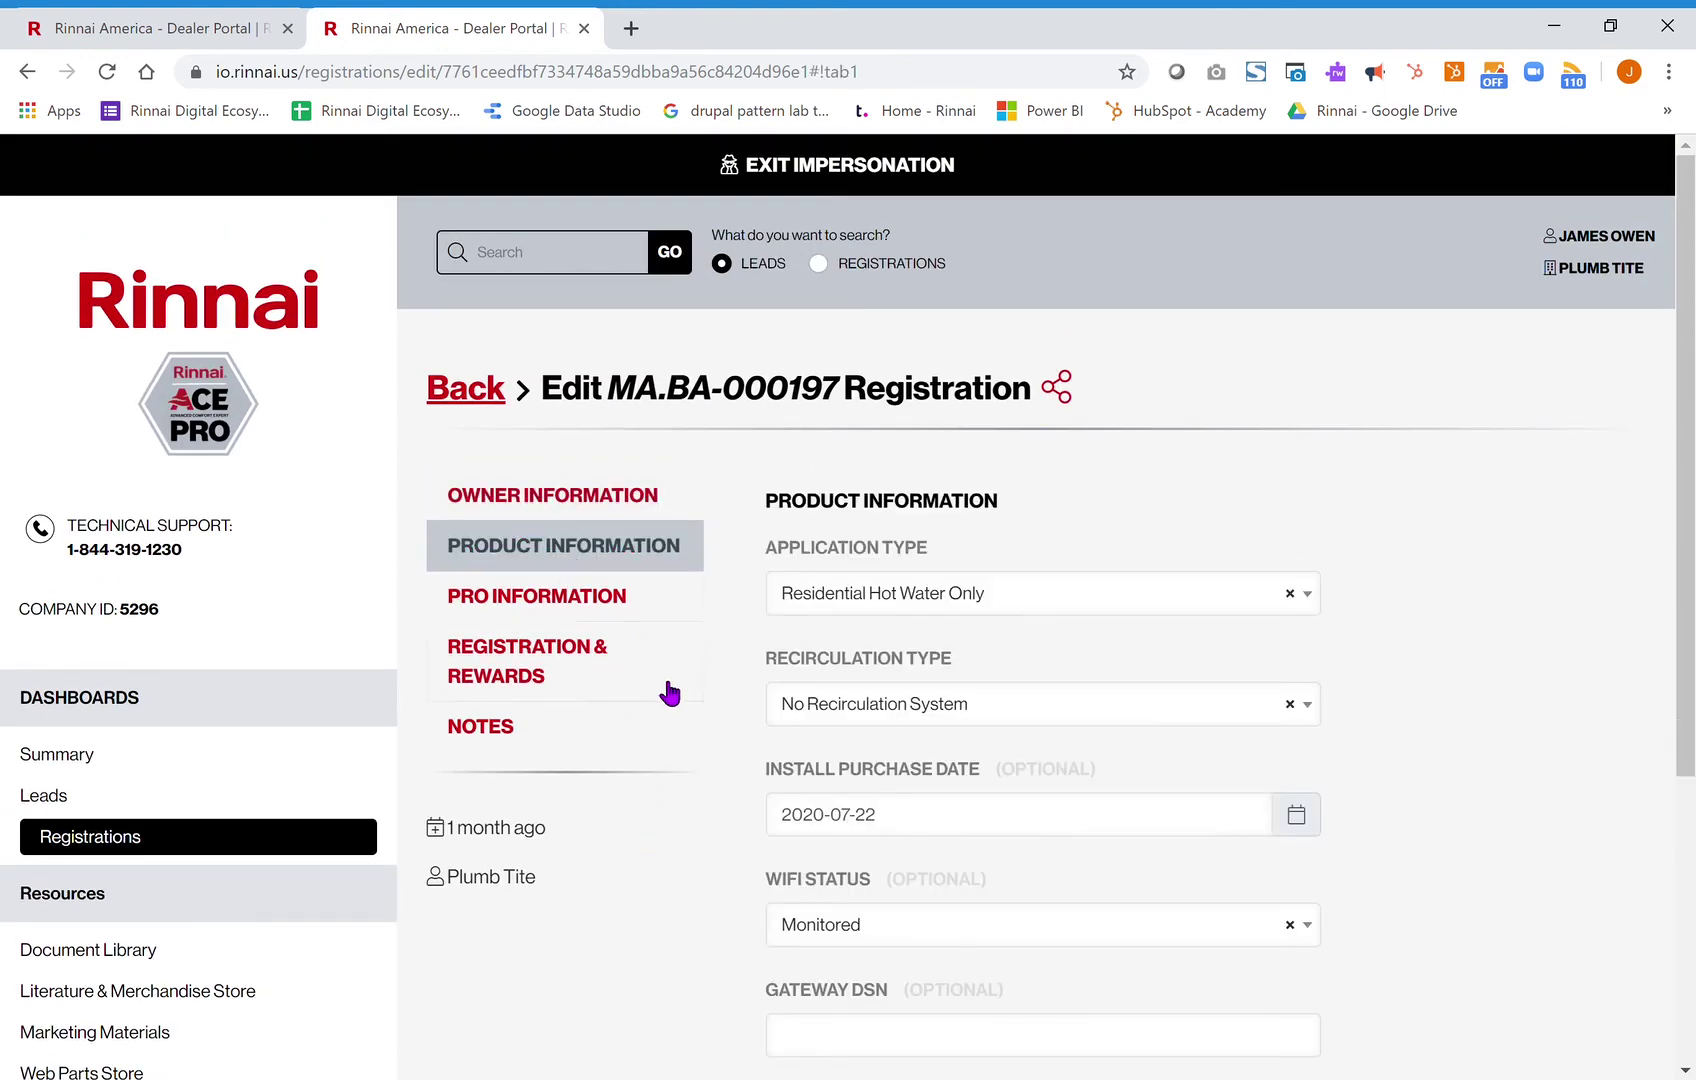
pyautogui.scroll(-3, 670, 750)
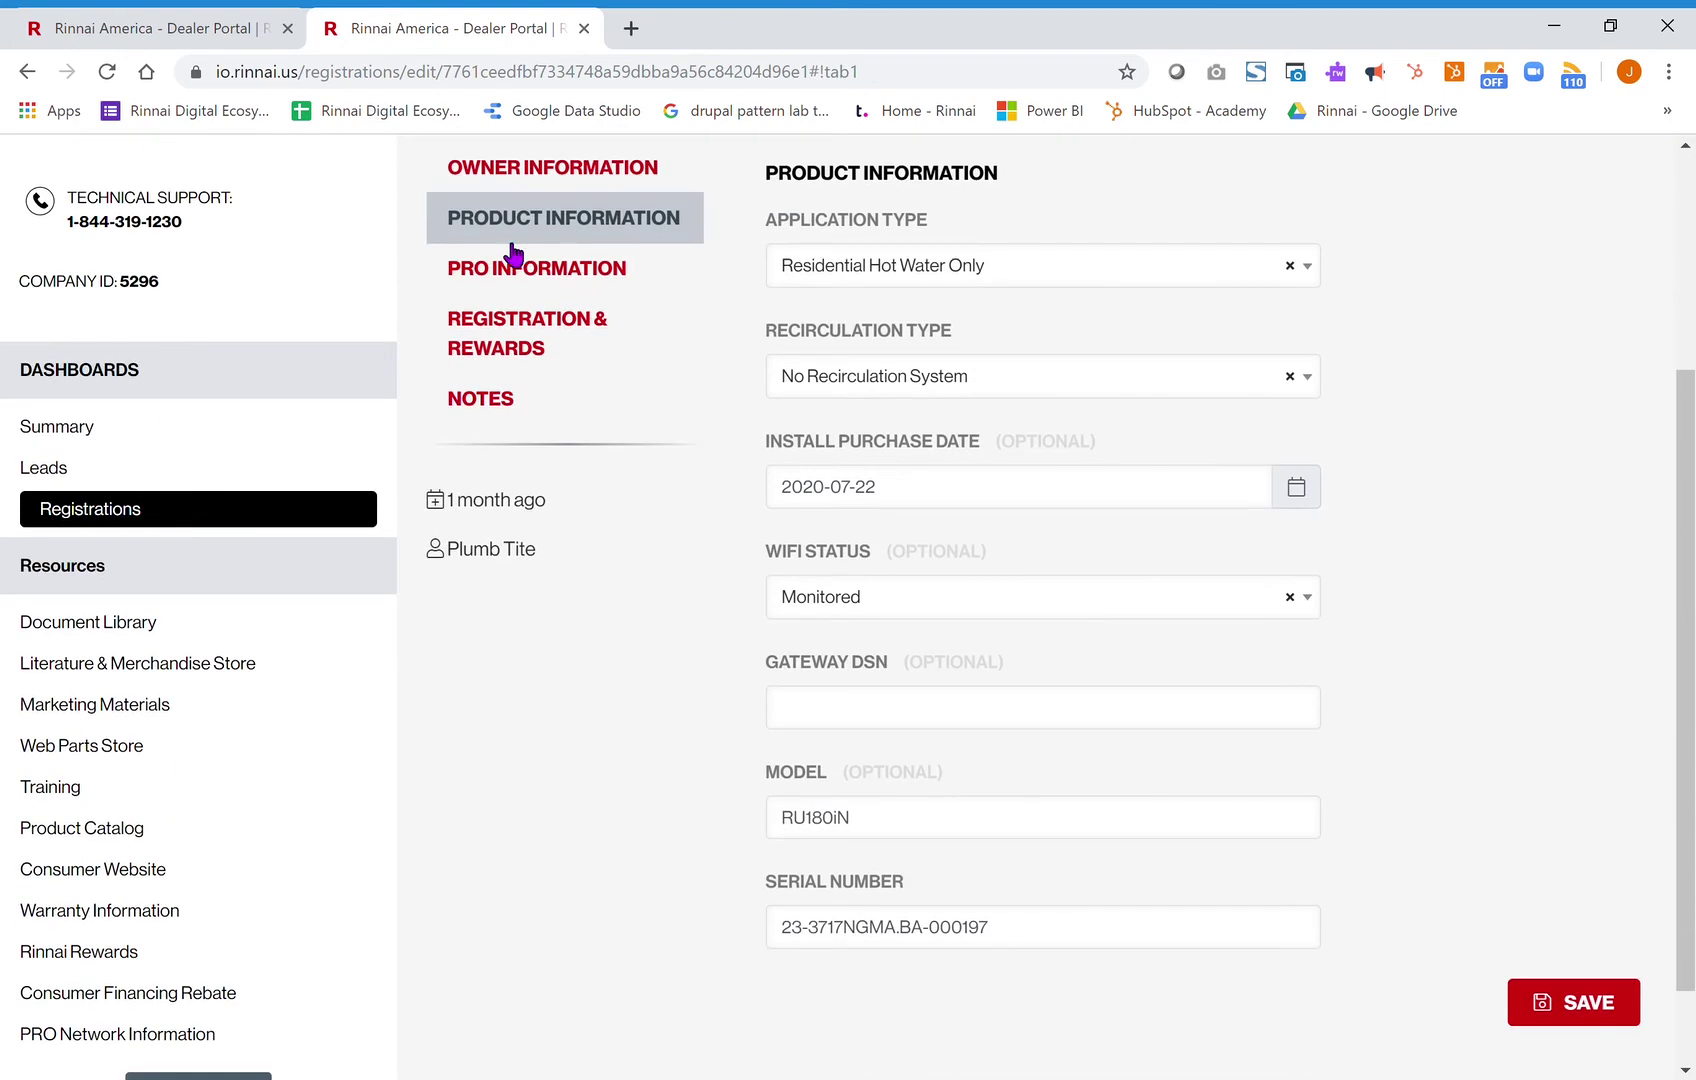
pyautogui.click(513, 275)
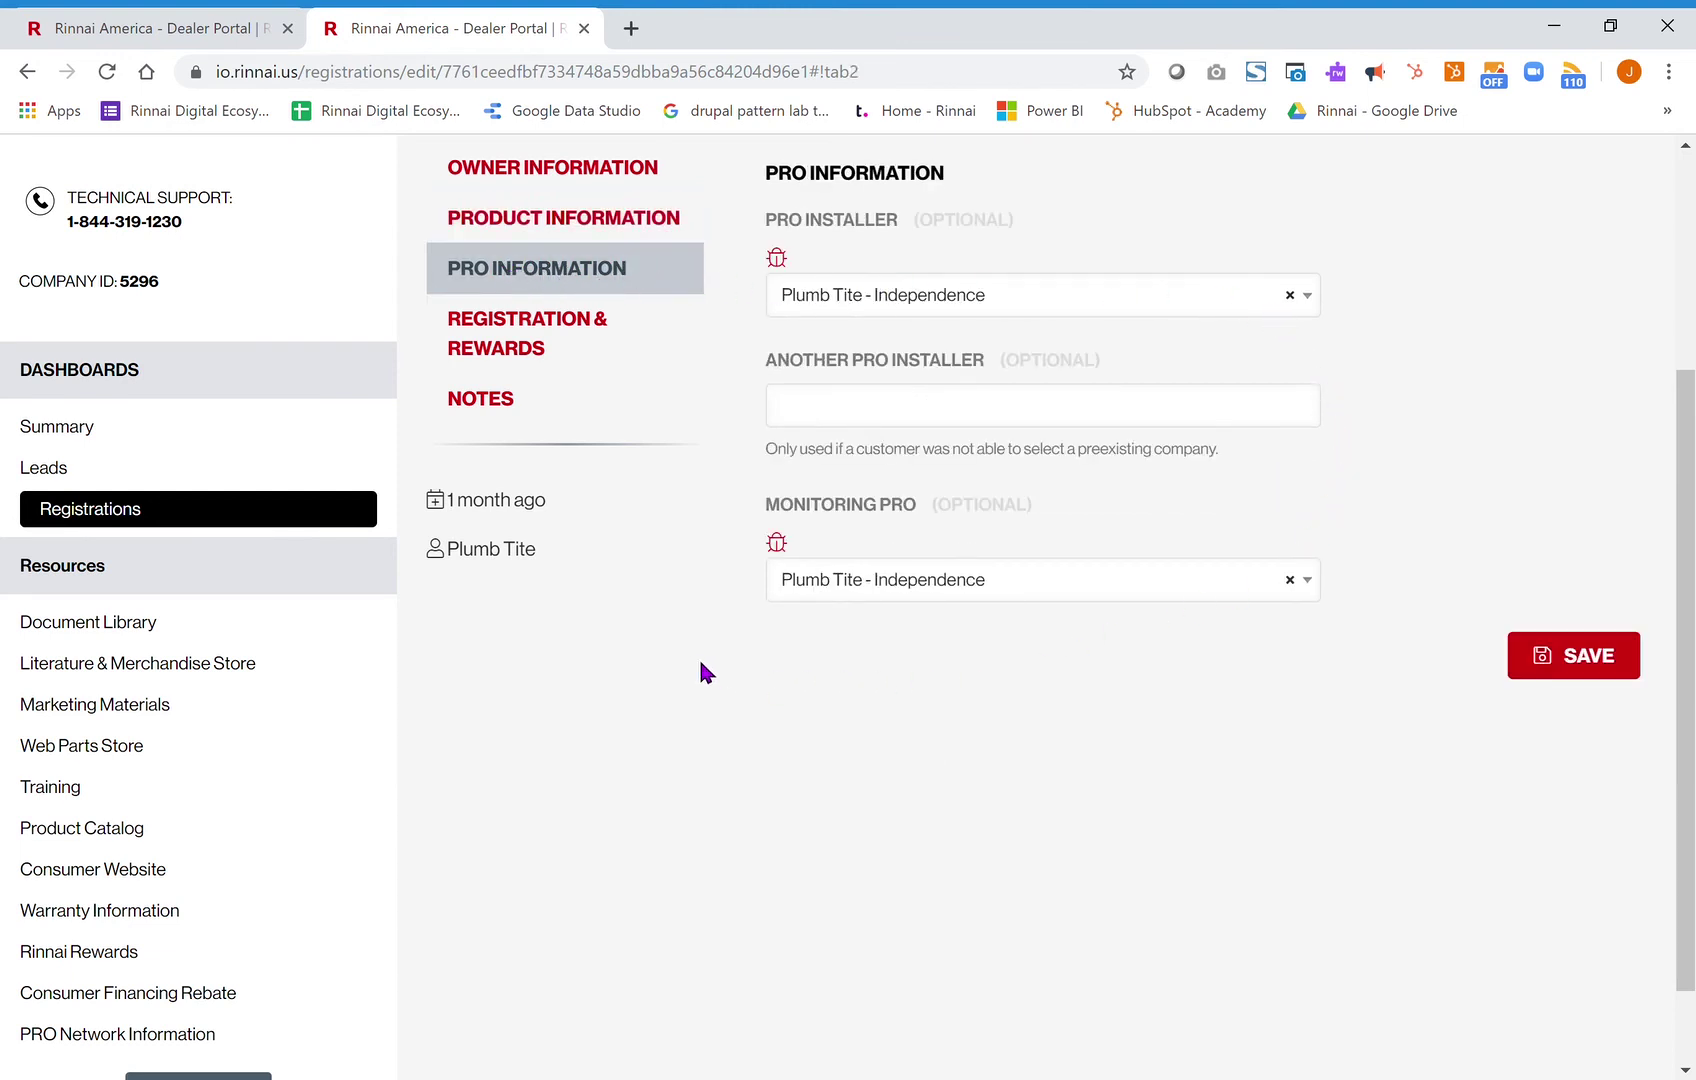
pyautogui.click(543, 338)
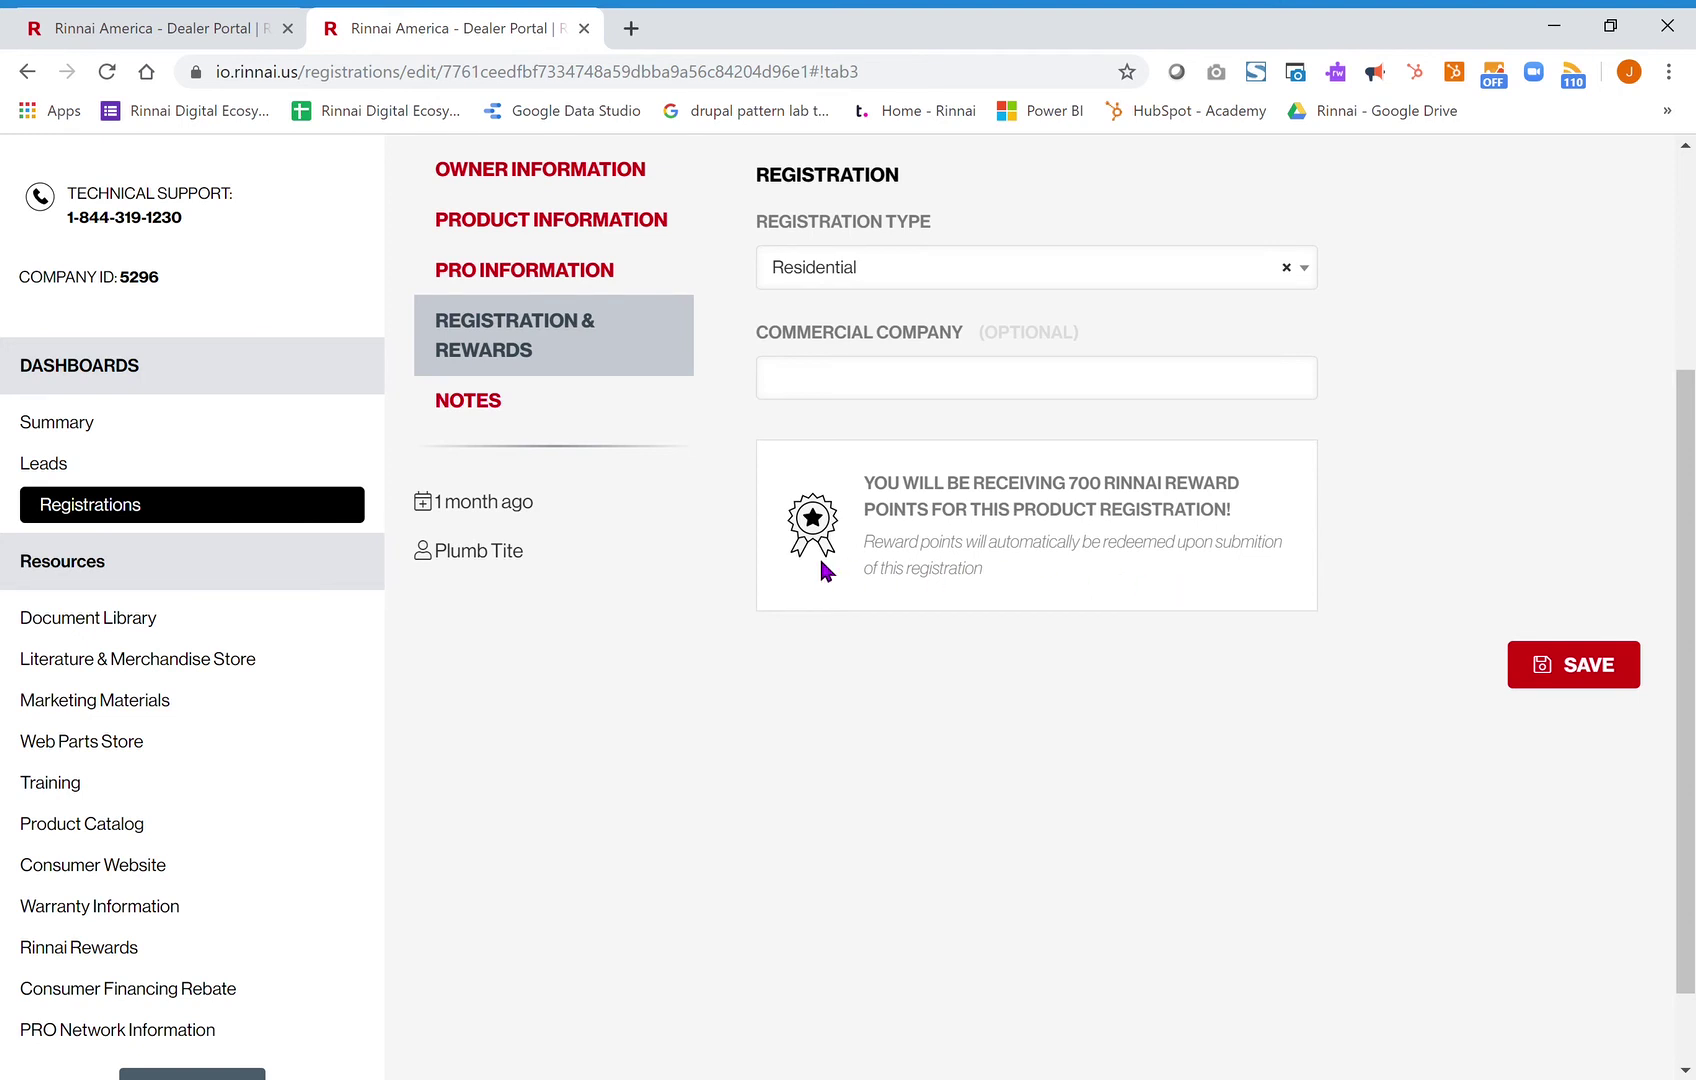
pyautogui.click(468, 400)
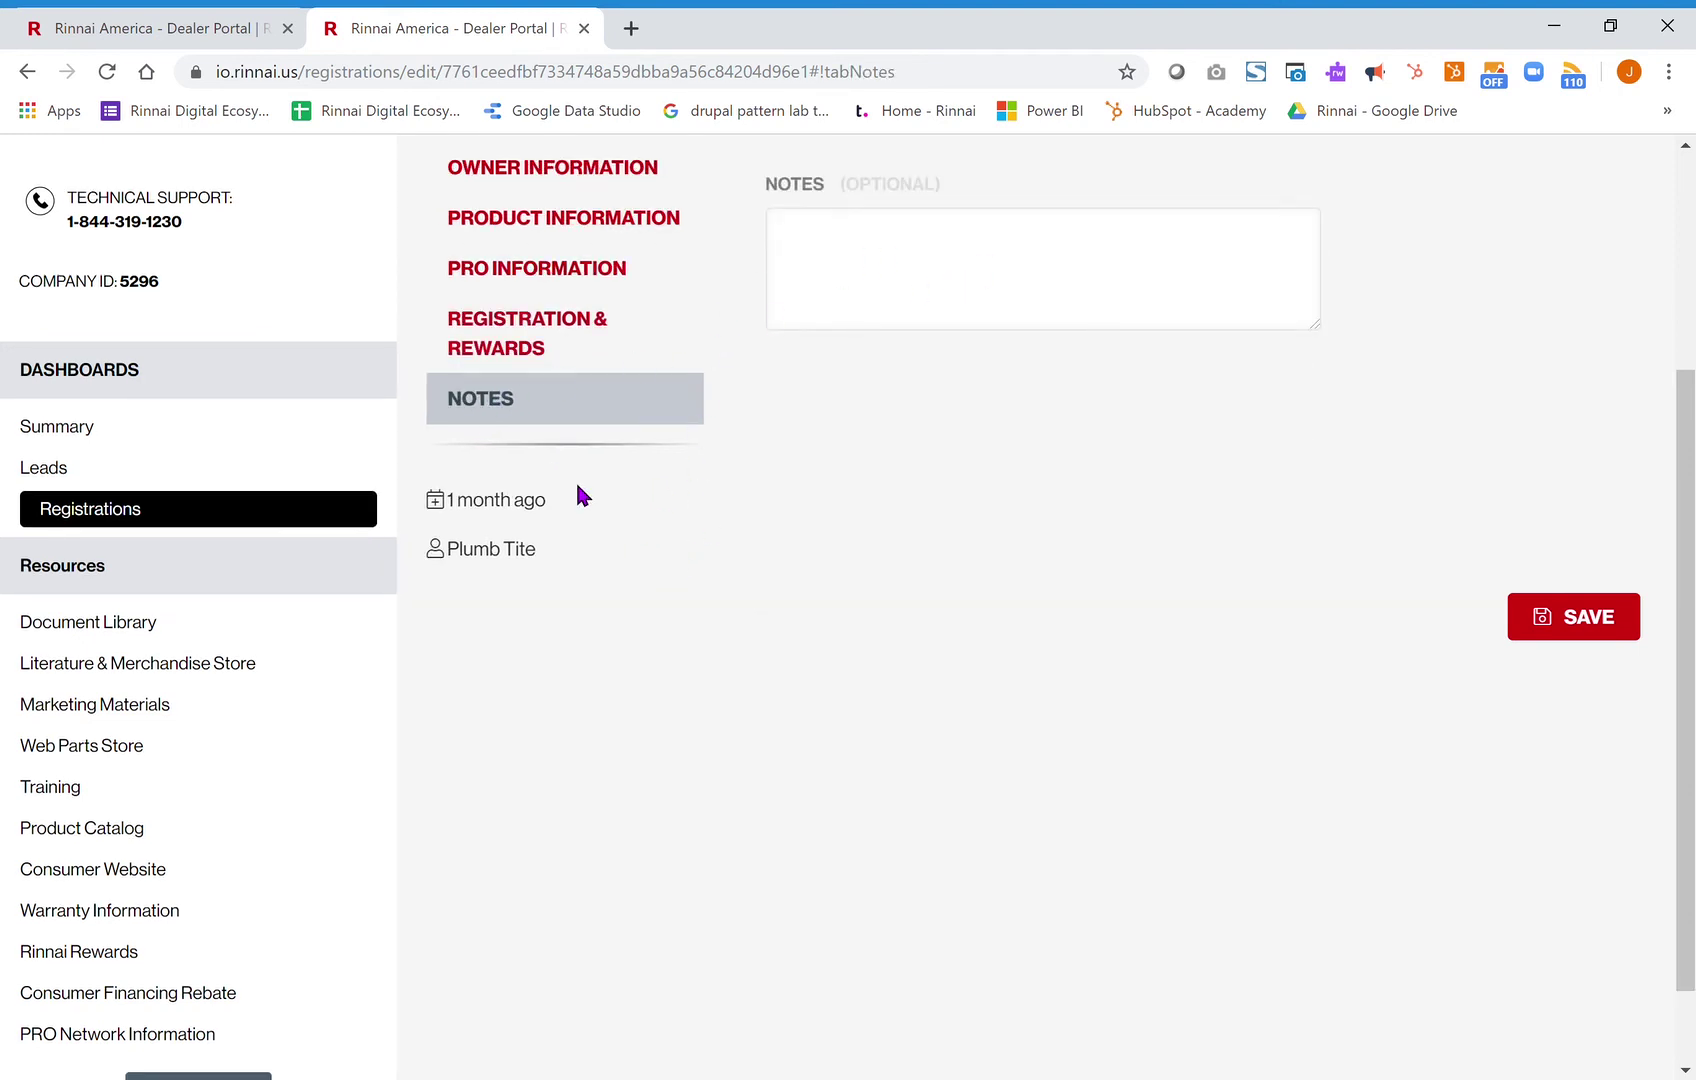
pyautogui.scroll(-1, 193, 566)
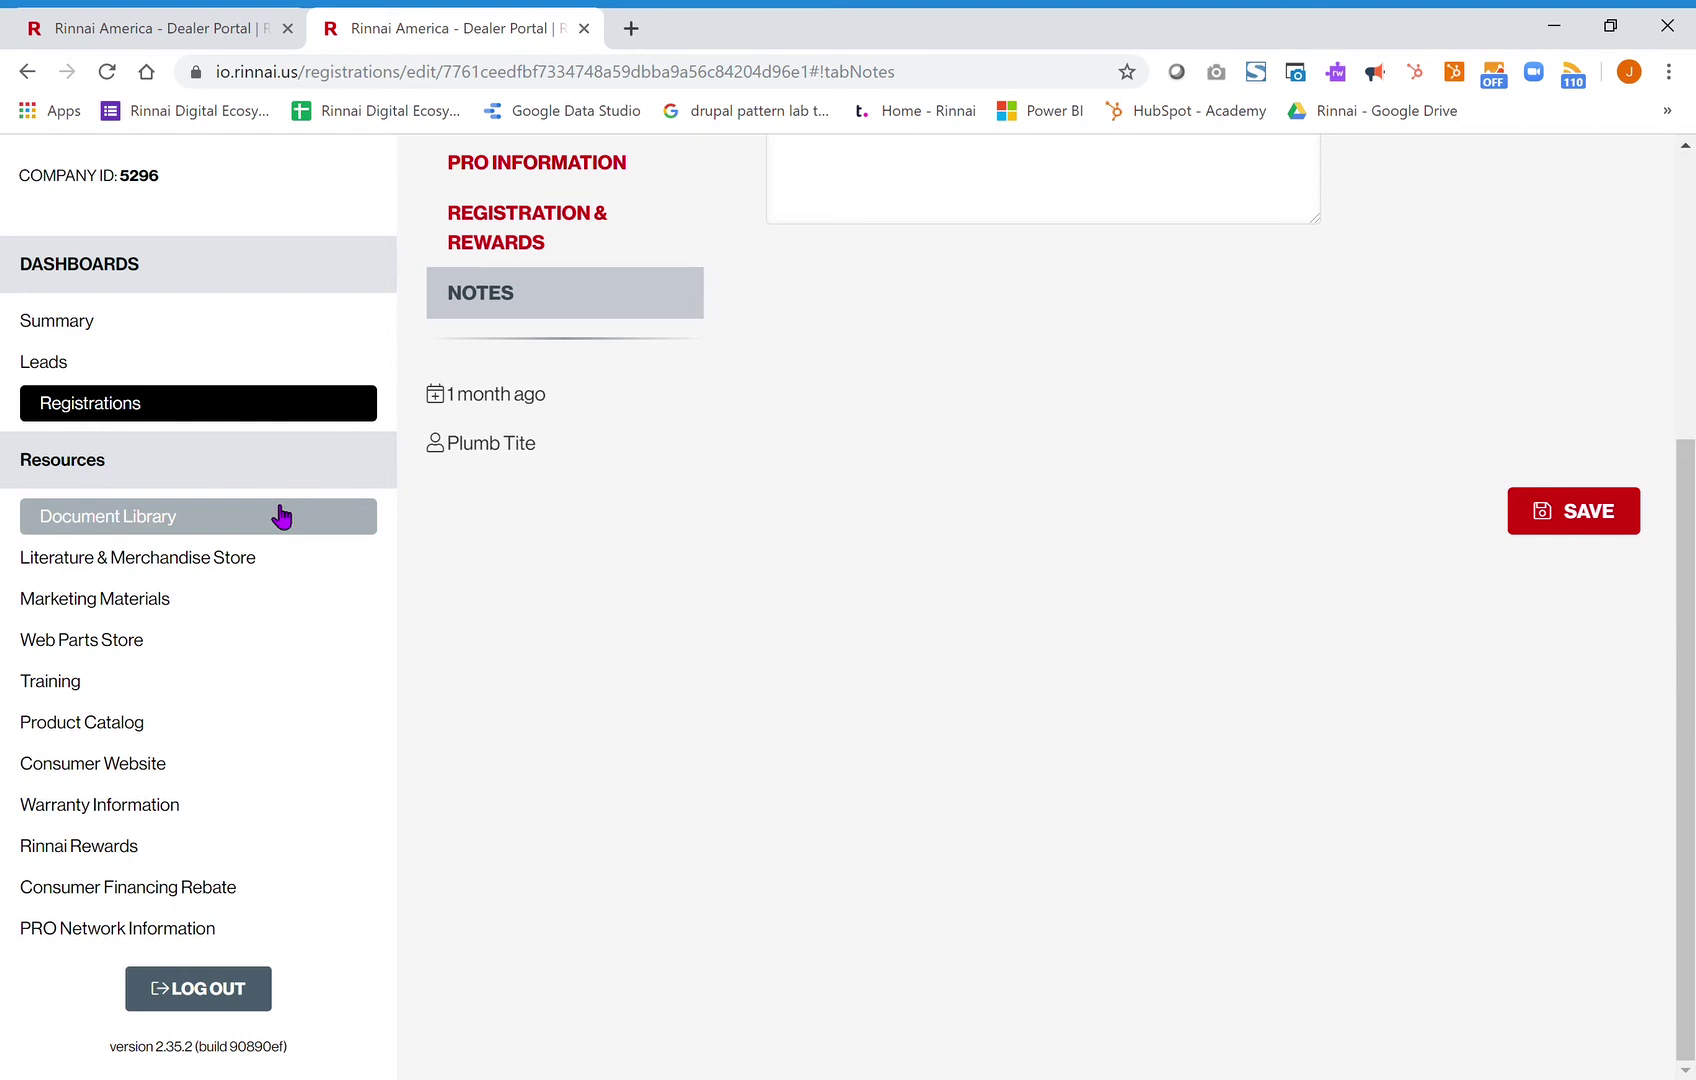
pyautogui.click(269, 572)
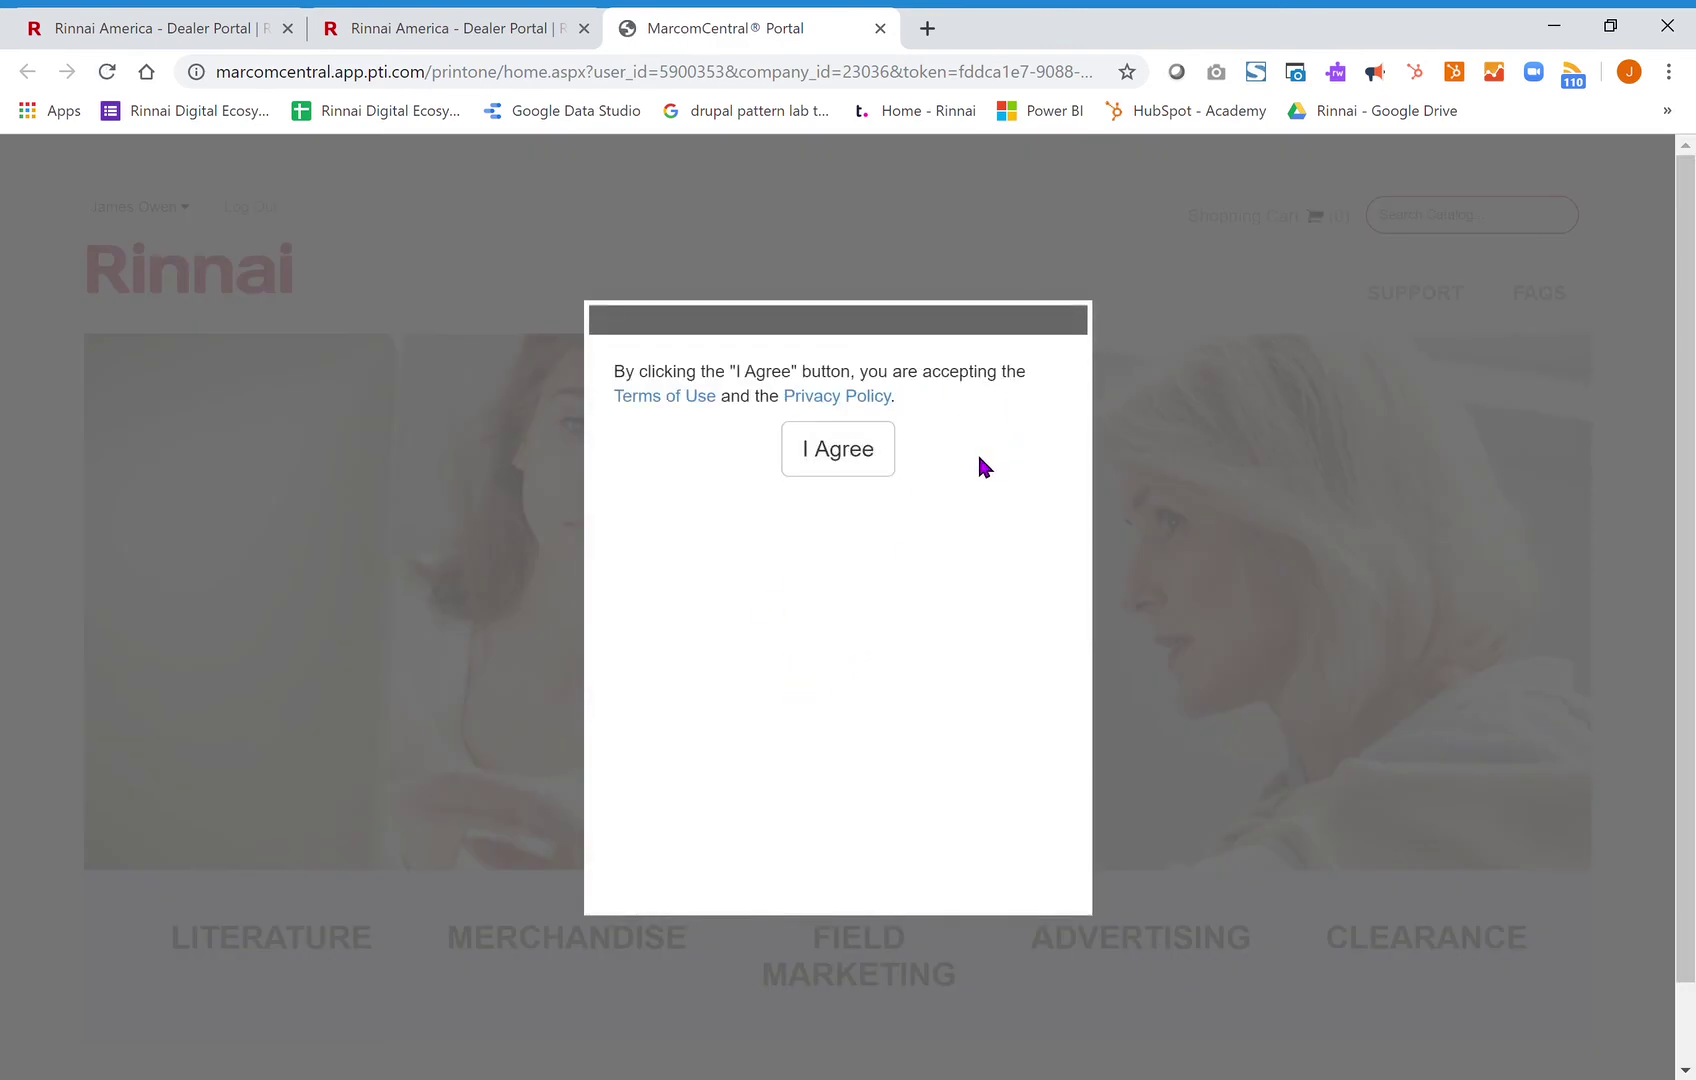
# Accept the MarcomCentral store's terms of use and return to the Dealer Portal tab
pyautogui.click(840, 457)
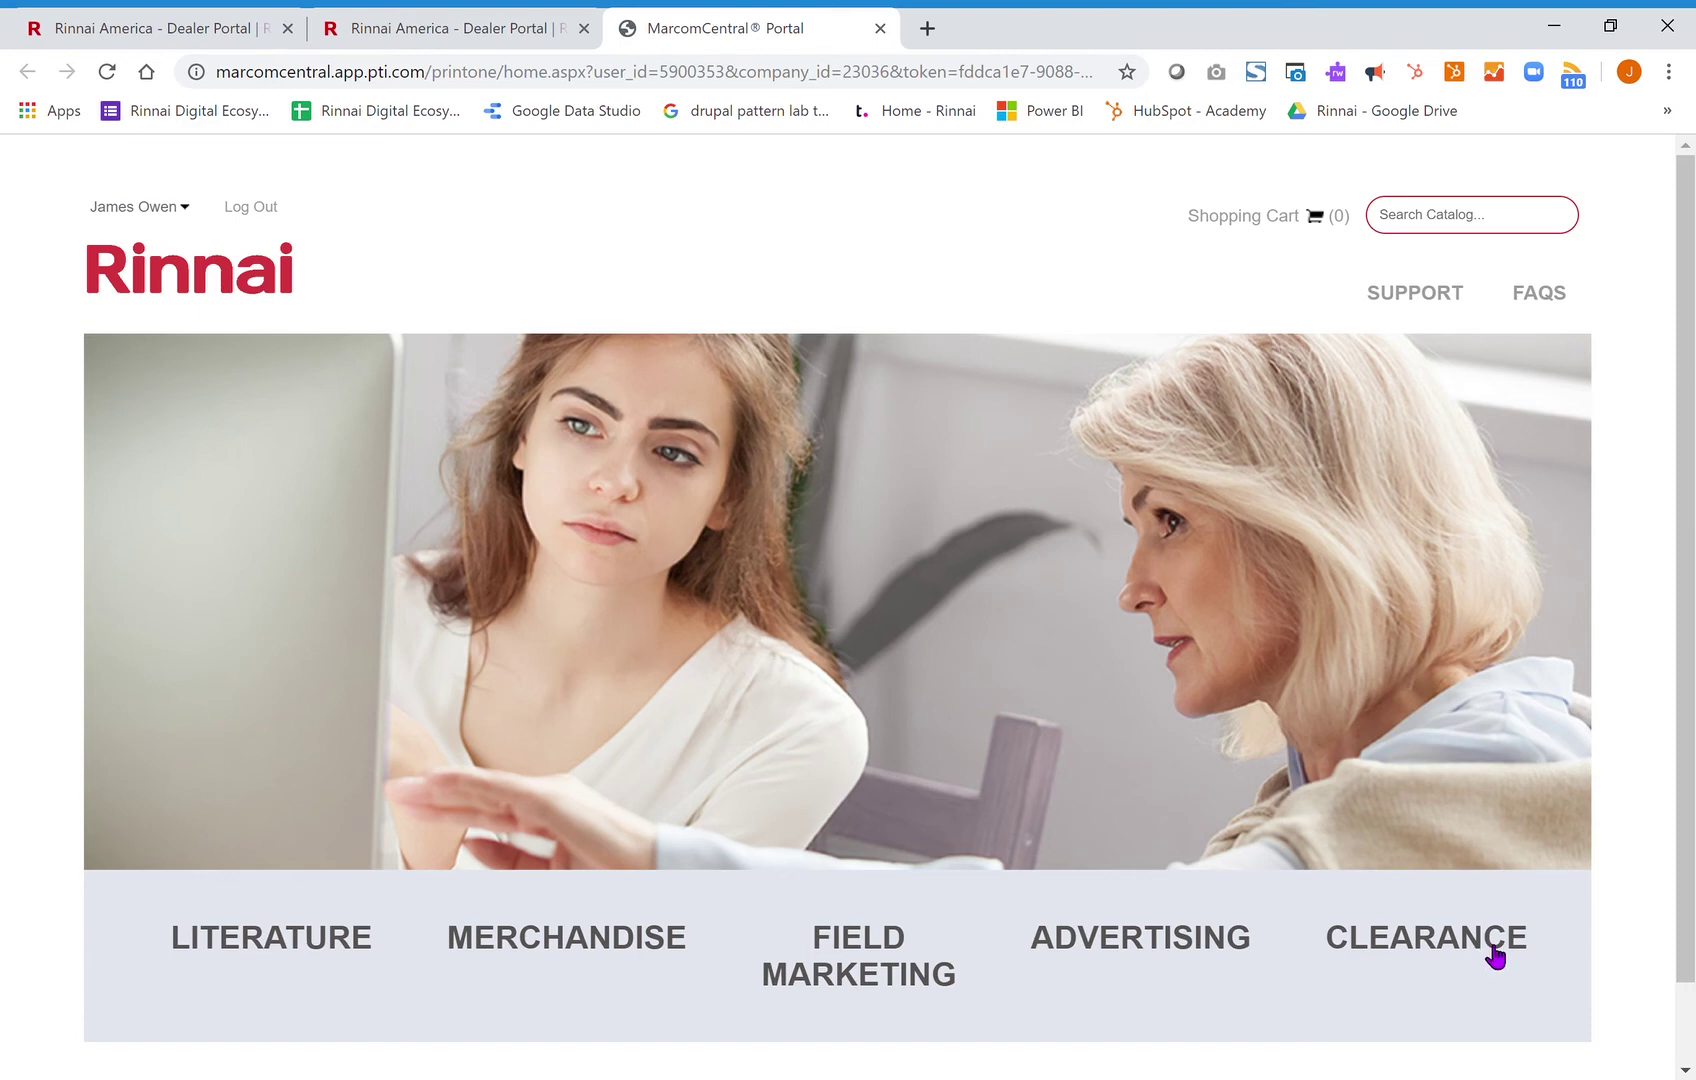
pyautogui.click(367, 40)
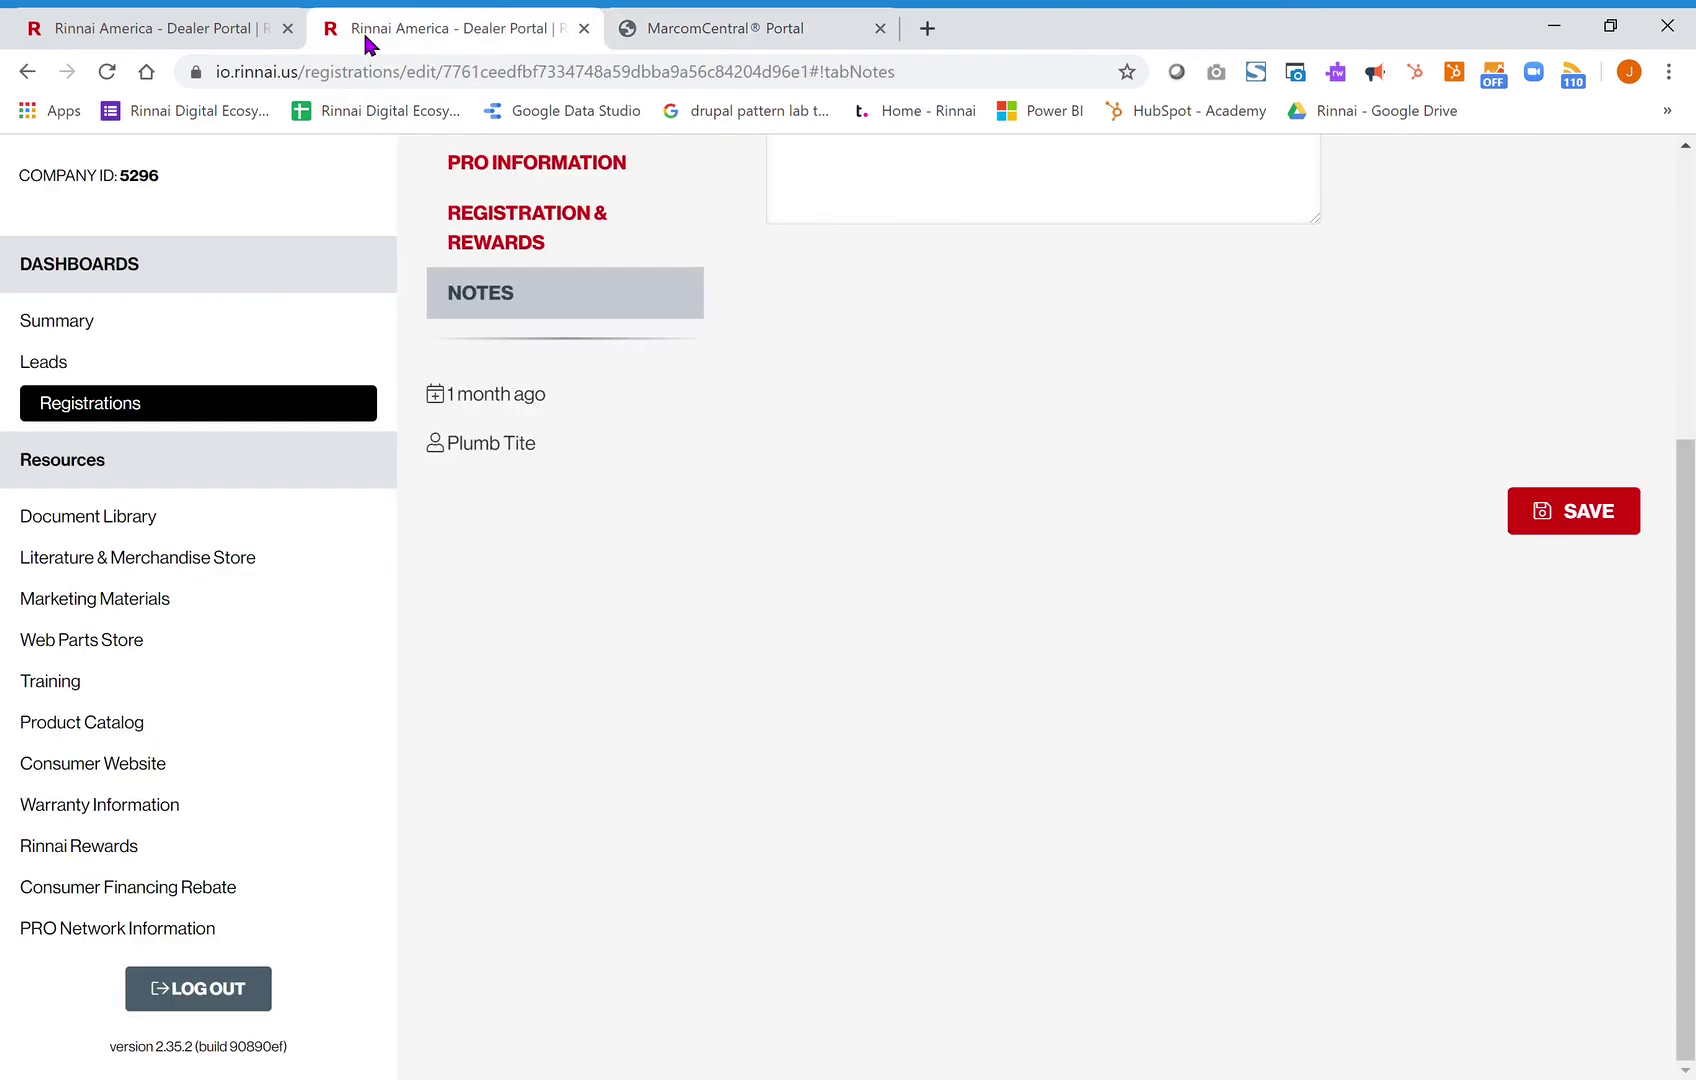
# Open Marketing Materials, browse its categories, and show the Demand Duo Family brochure's actions
pyautogui.click(186, 598)
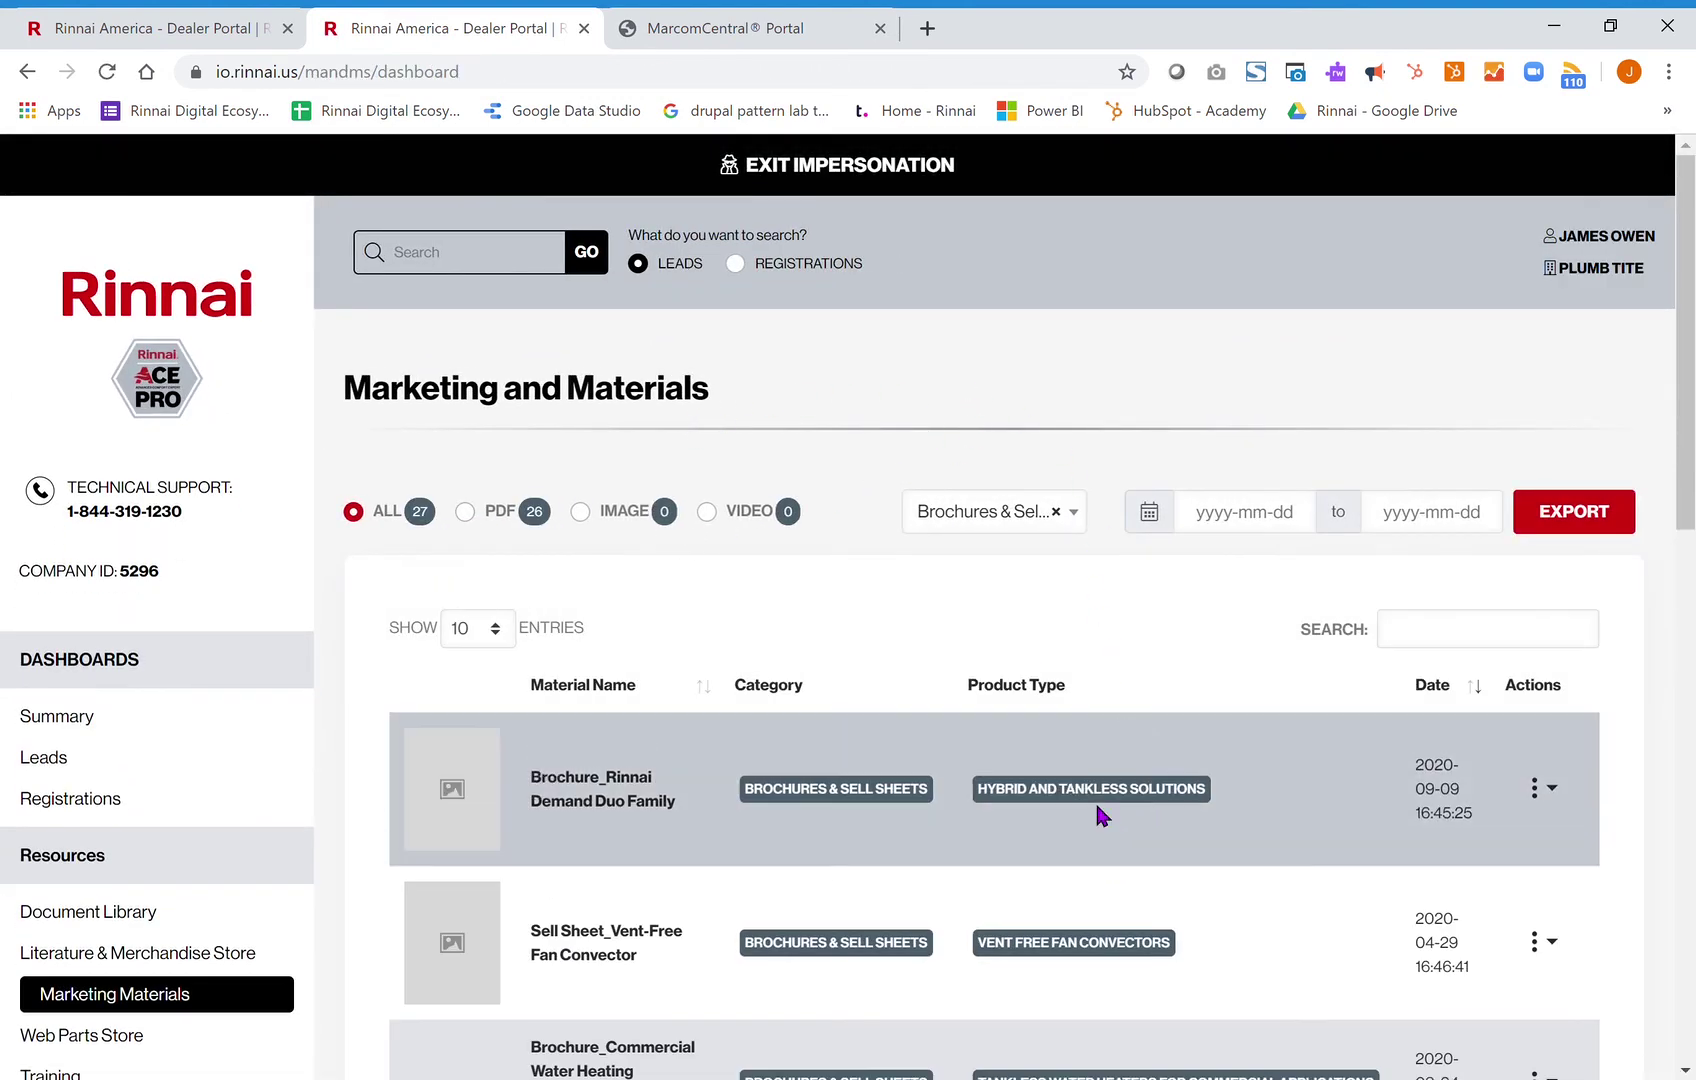
pyautogui.click(1072, 512)
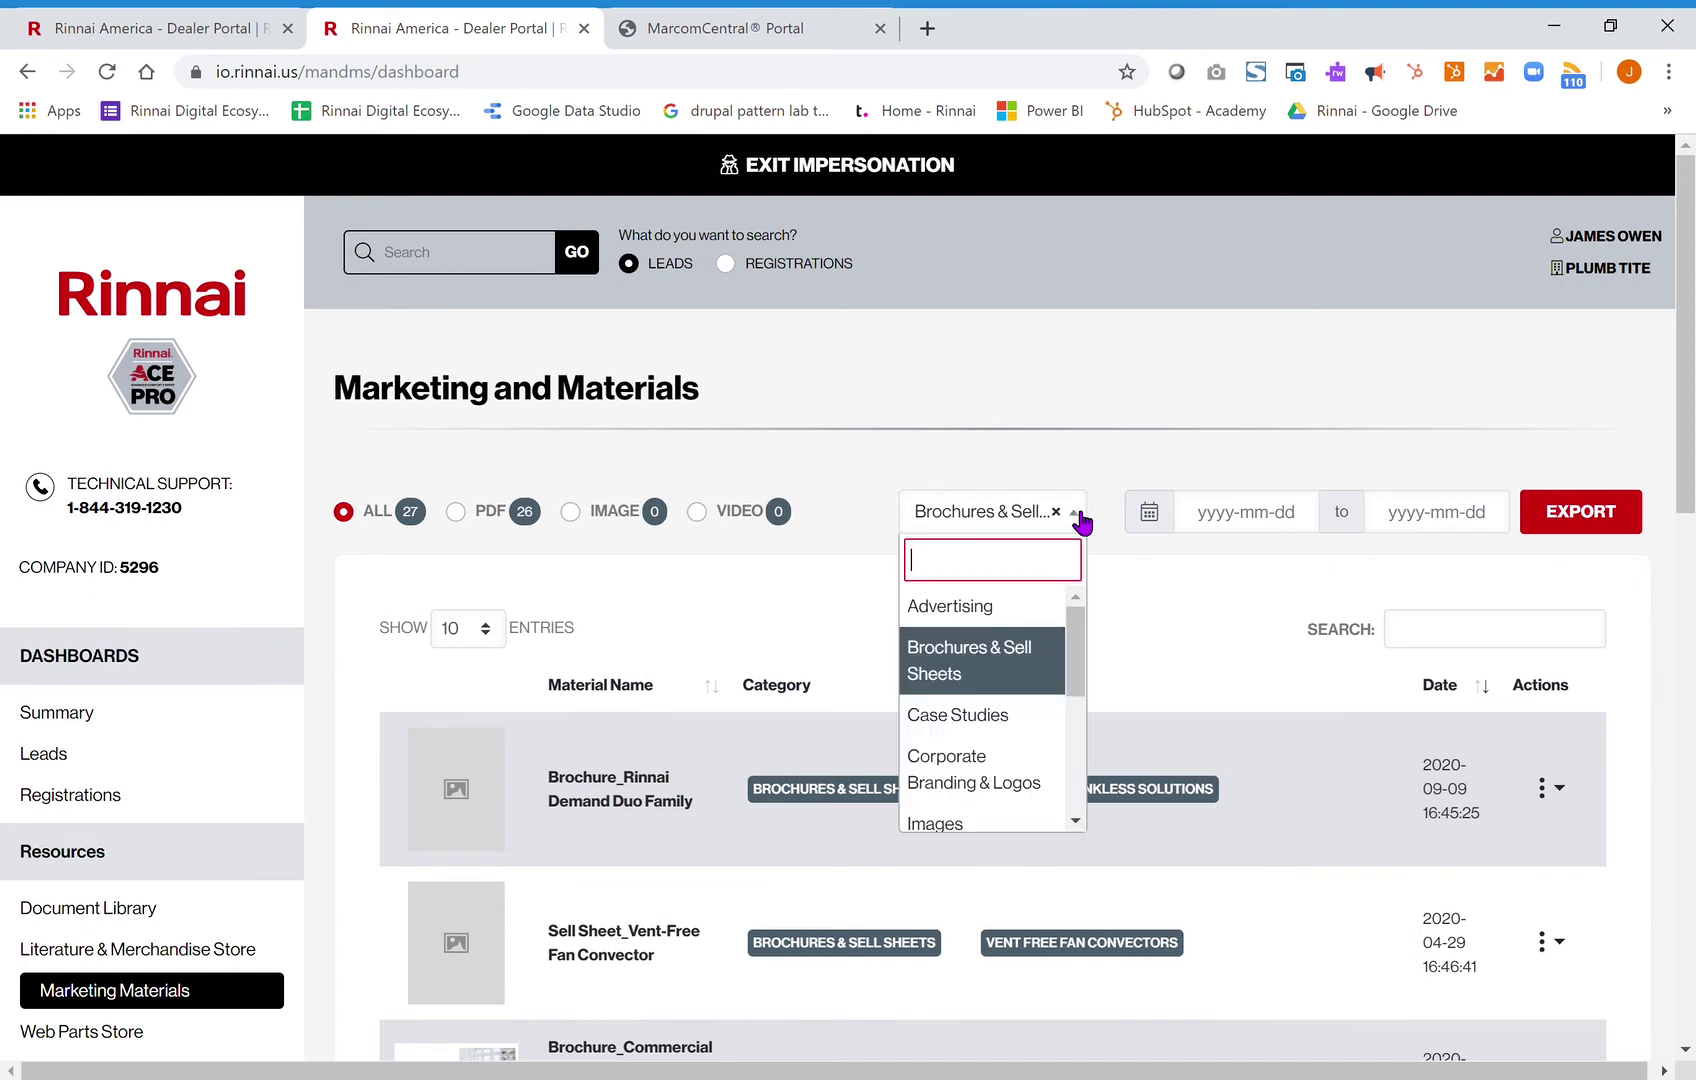
pyautogui.moveTo(1072, 649); pyautogui.dragTo(1083, 761)
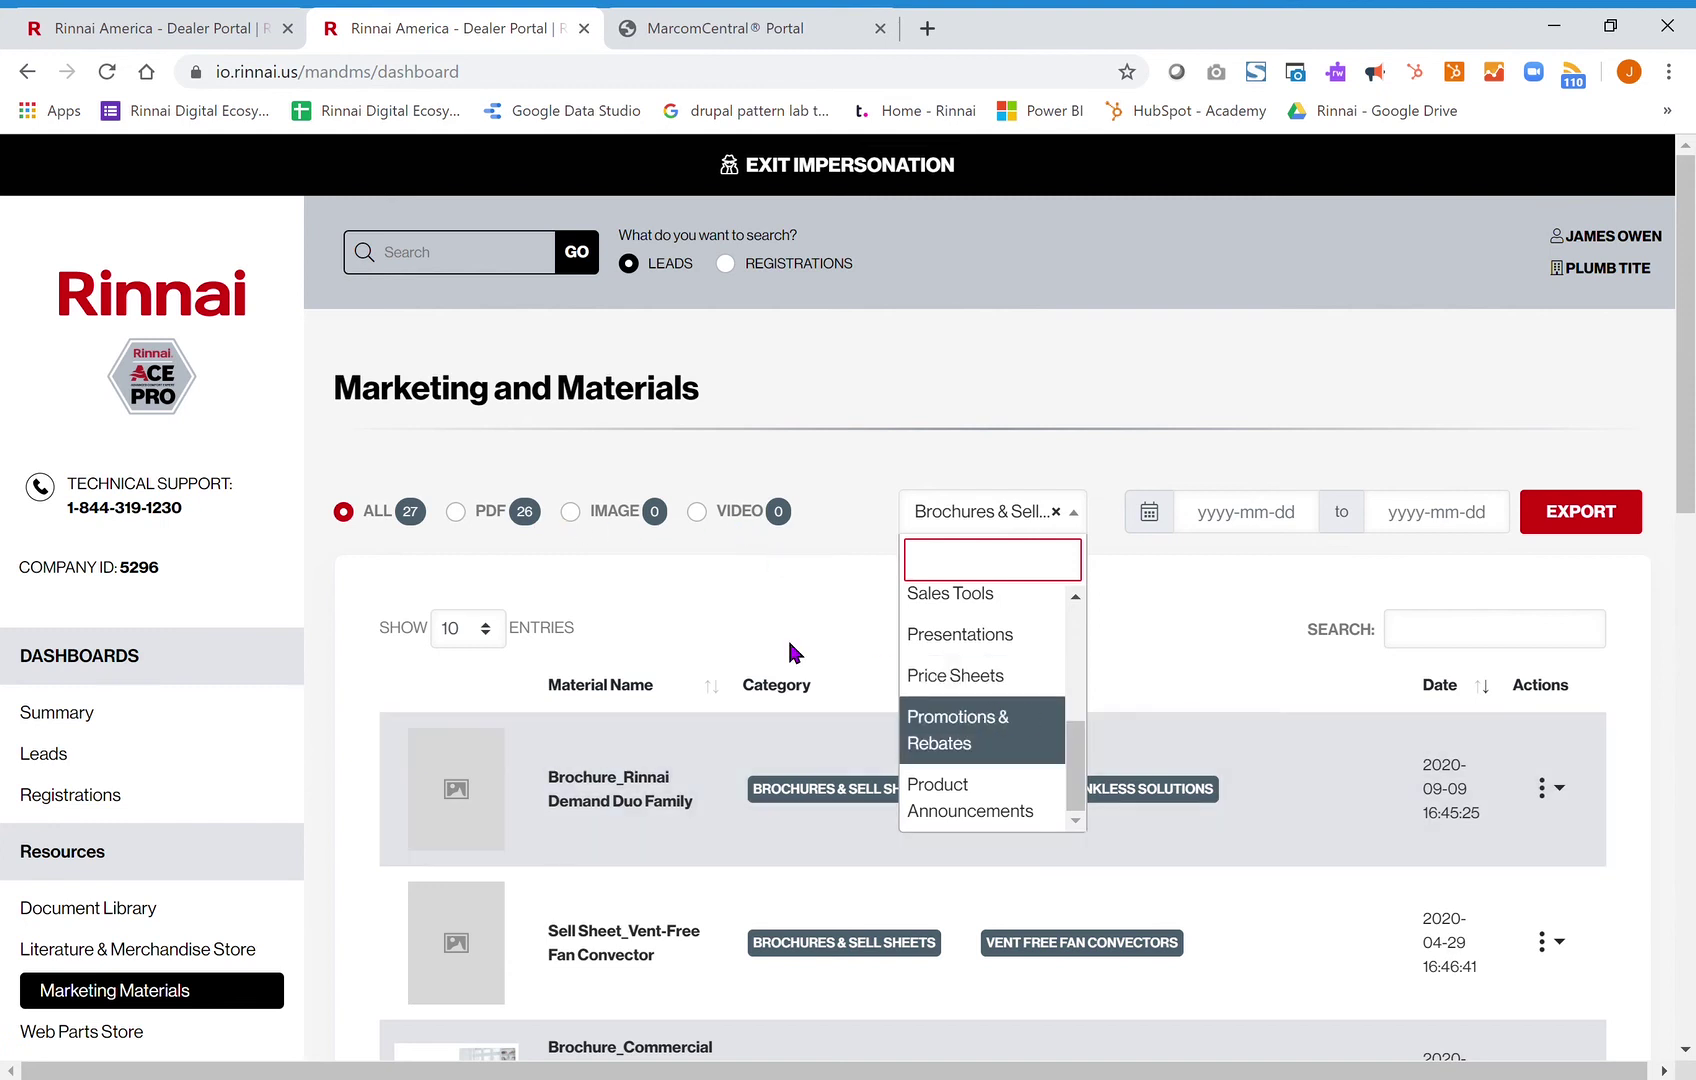
pyautogui.click(1564, 799)
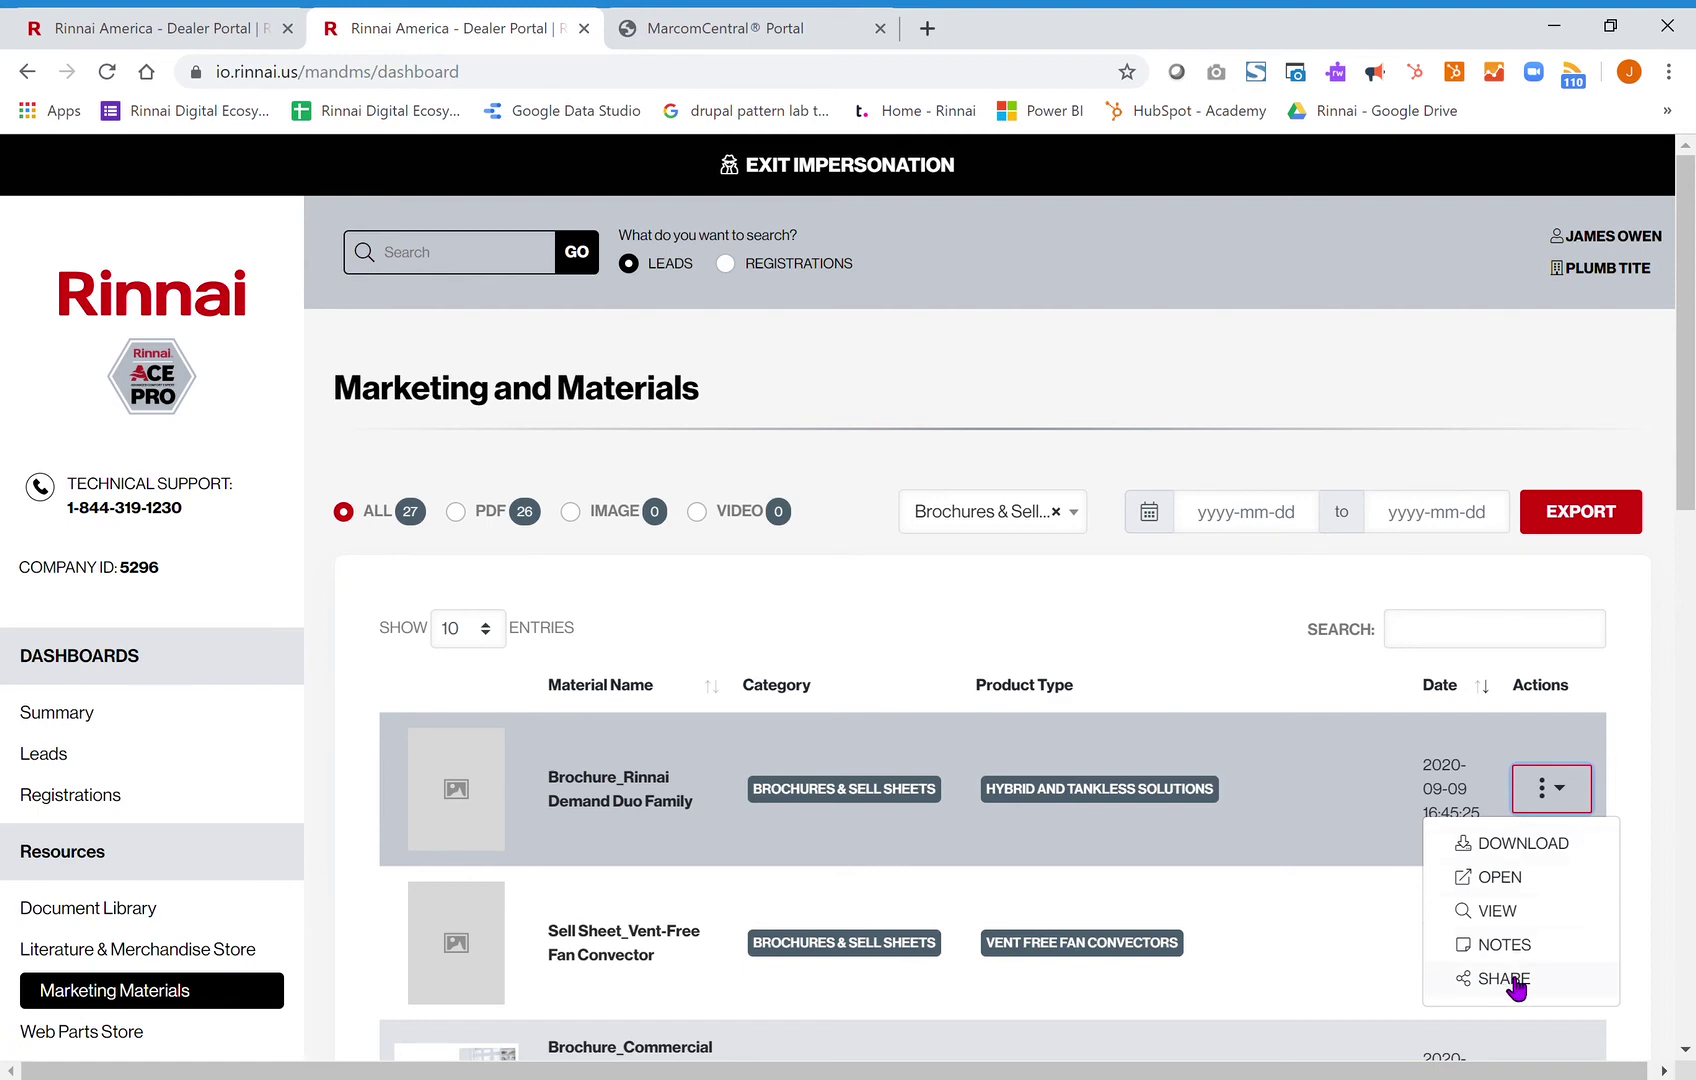
pyautogui.scroll(-2, 272, 413)
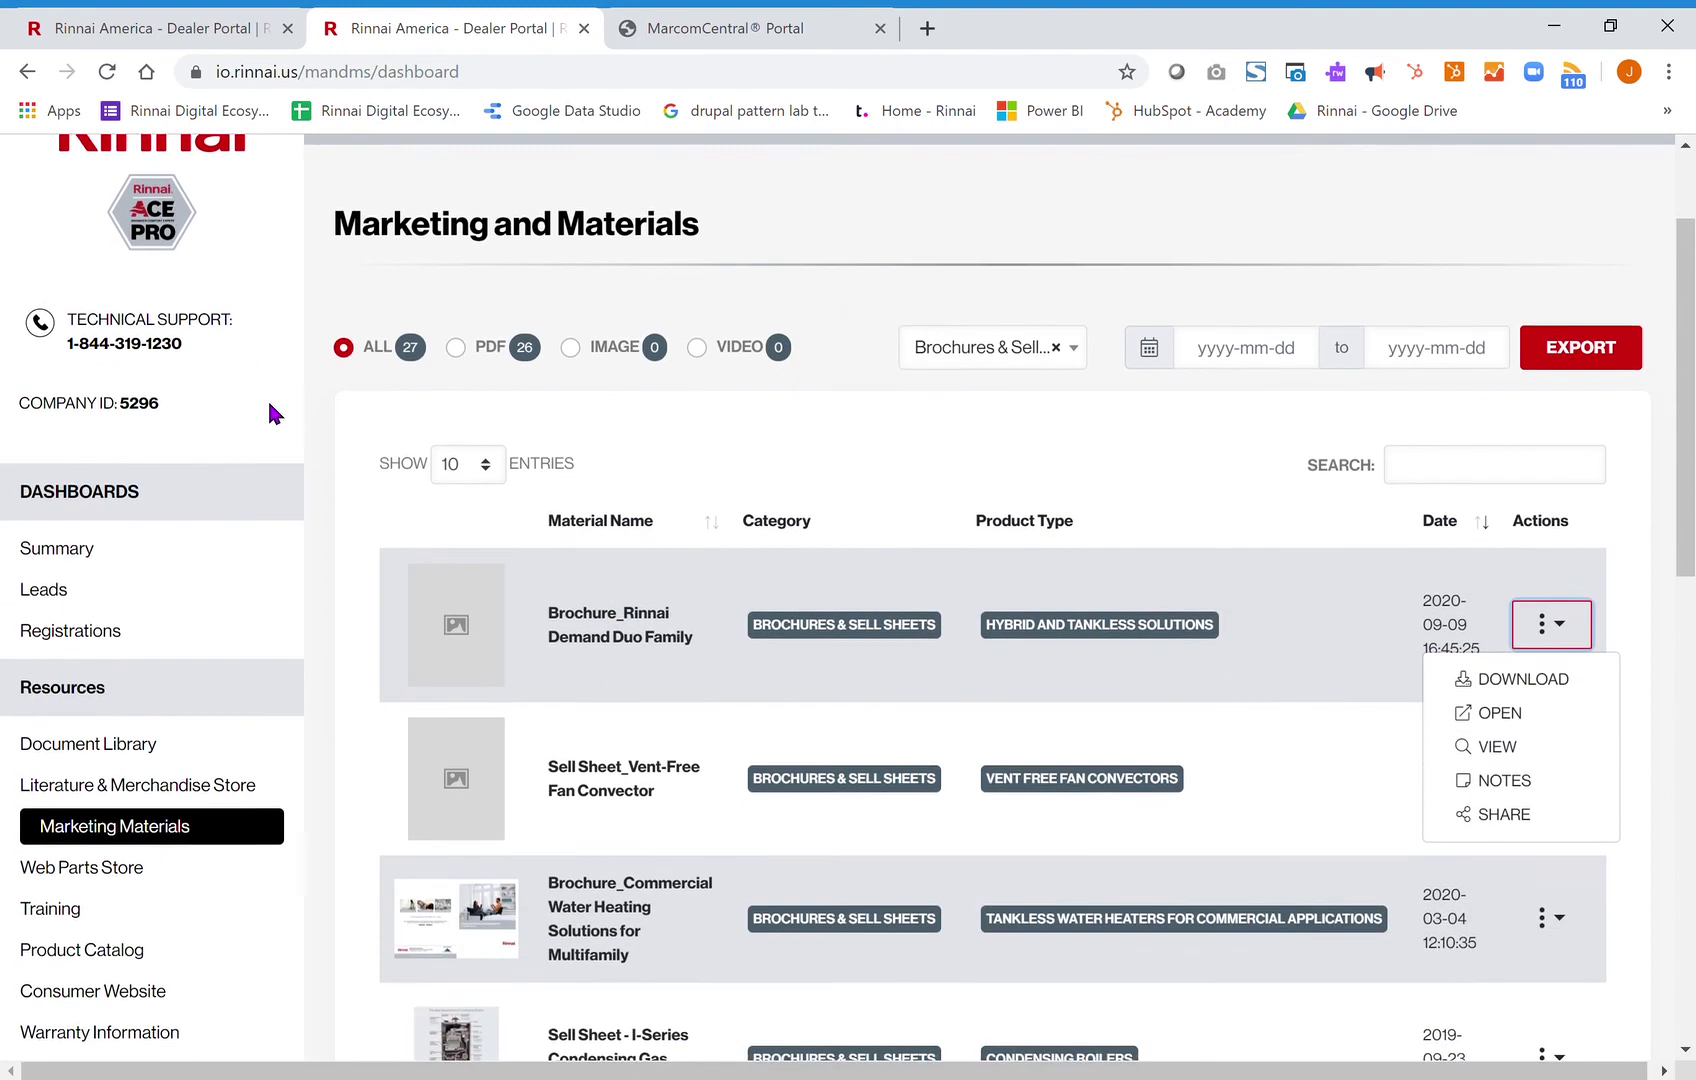
pyautogui.scroll(-3, 268, 413)
pyautogui.scroll(-2, 292, 397)
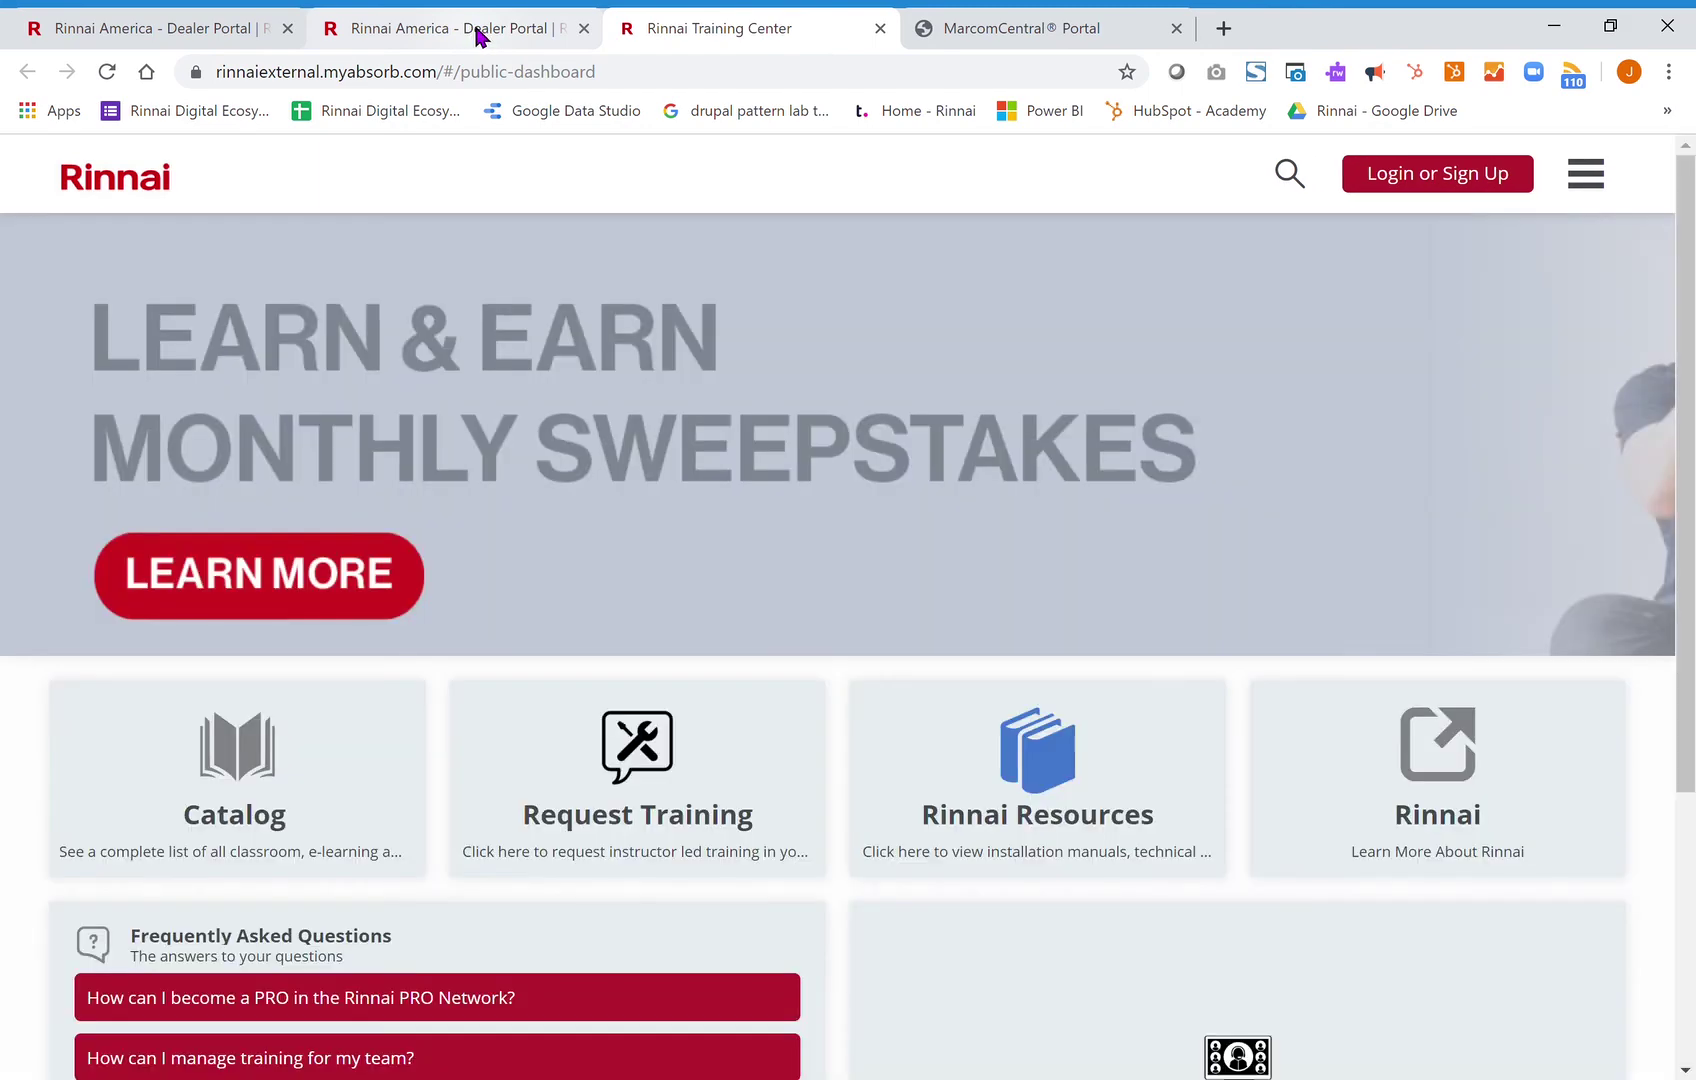
pyautogui.scroll(-2, 583, 311)
pyautogui.scroll(-1, 579, 311)
pyautogui.scroll(3, 579, 311)
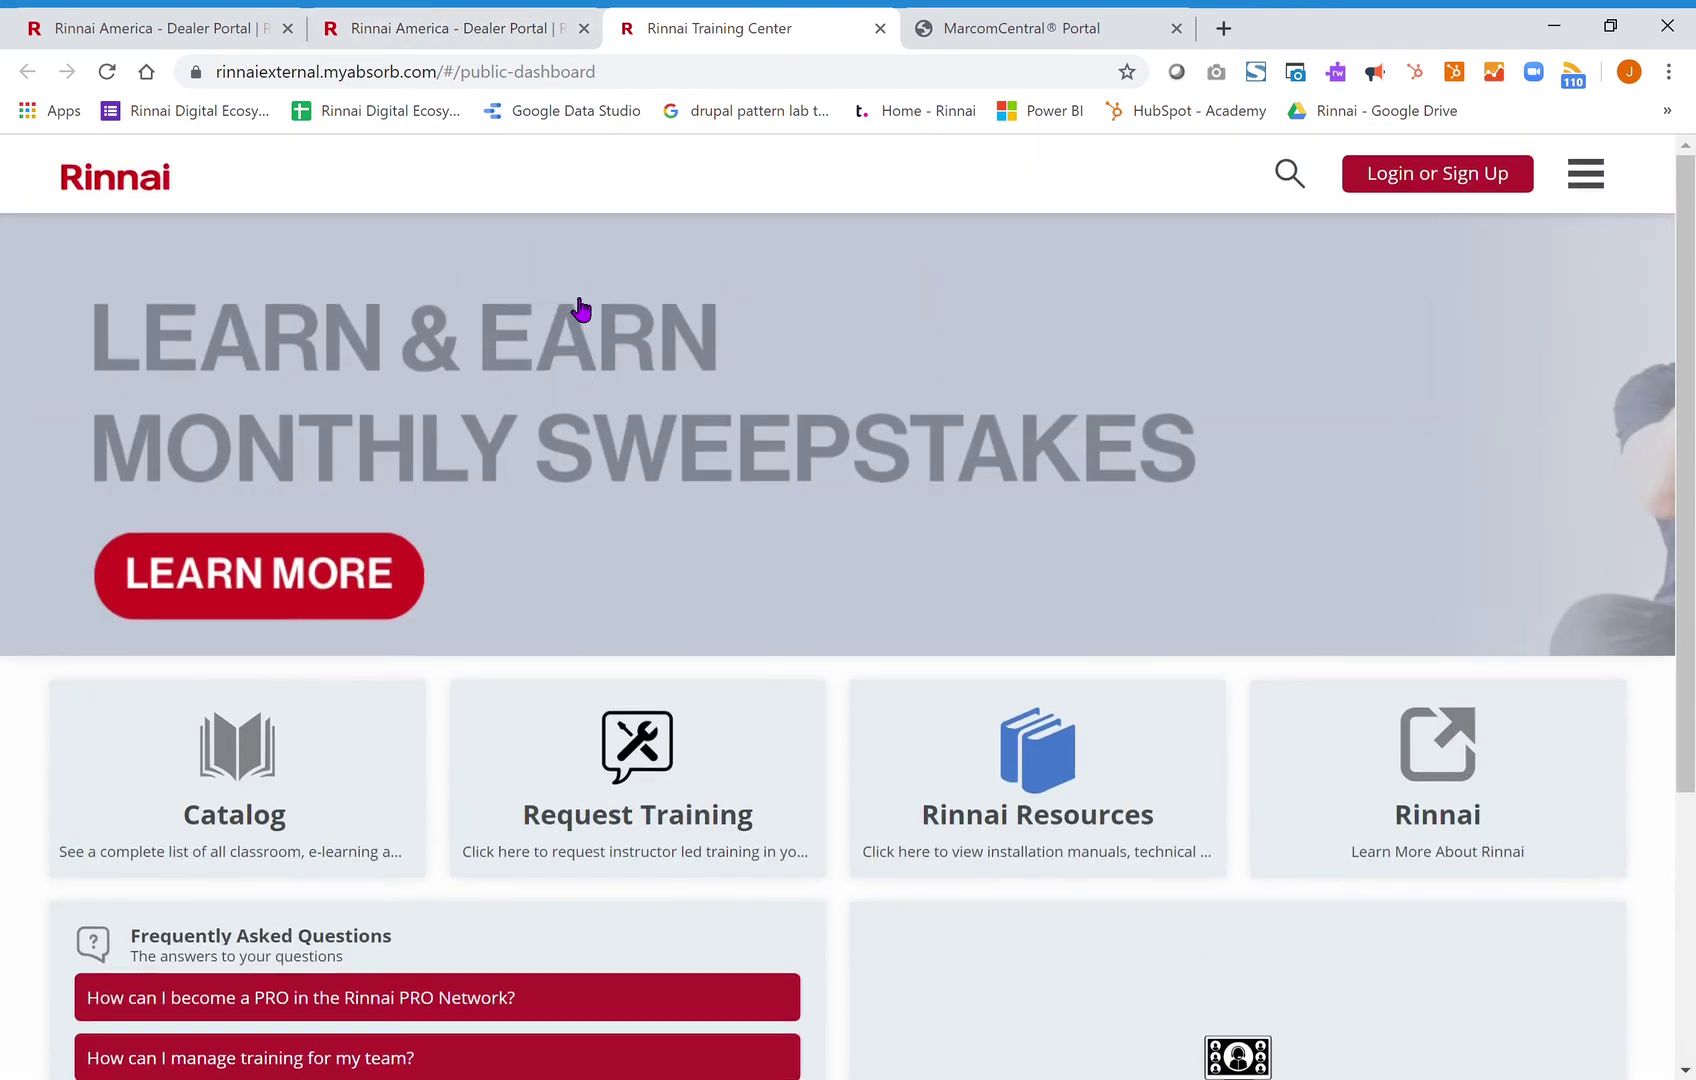
# Switch from the Absorb Training Center tab back to the Dealer Portal tab
pyautogui.click(450, 28)
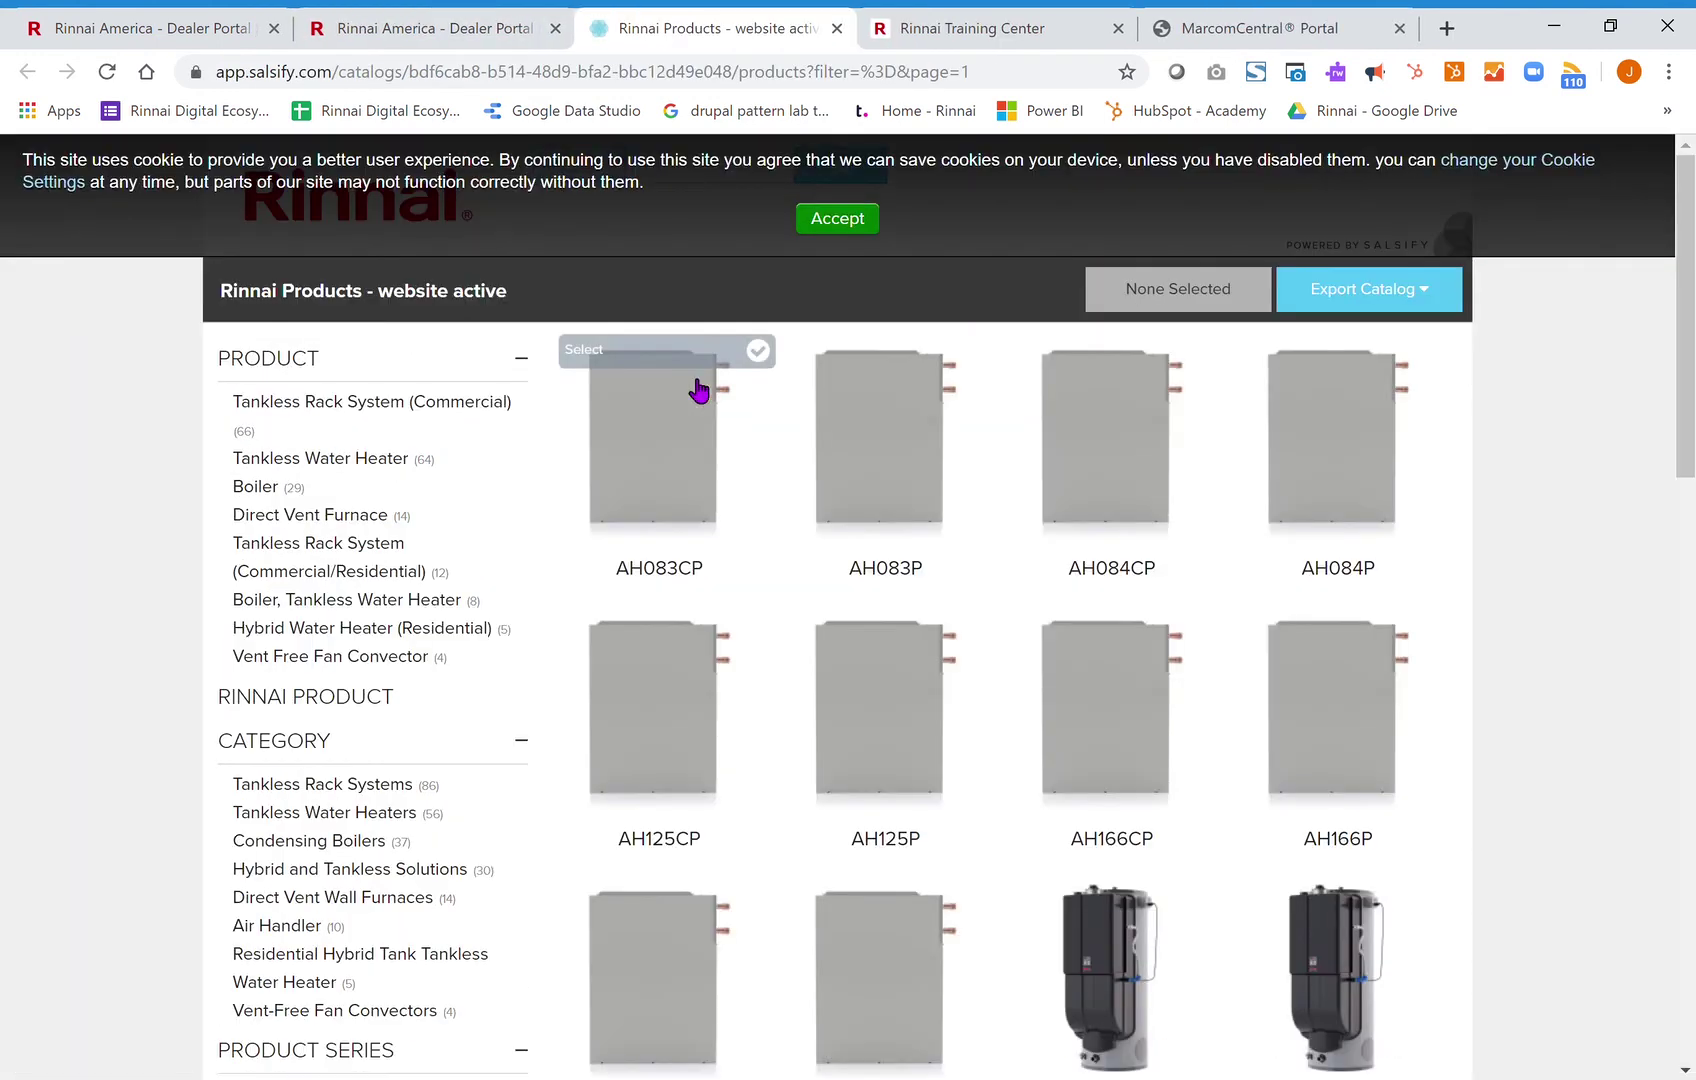
# Accept the Salsify cookie notice and search the product catalog for 'e50'
pyautogui.click(836, 218)
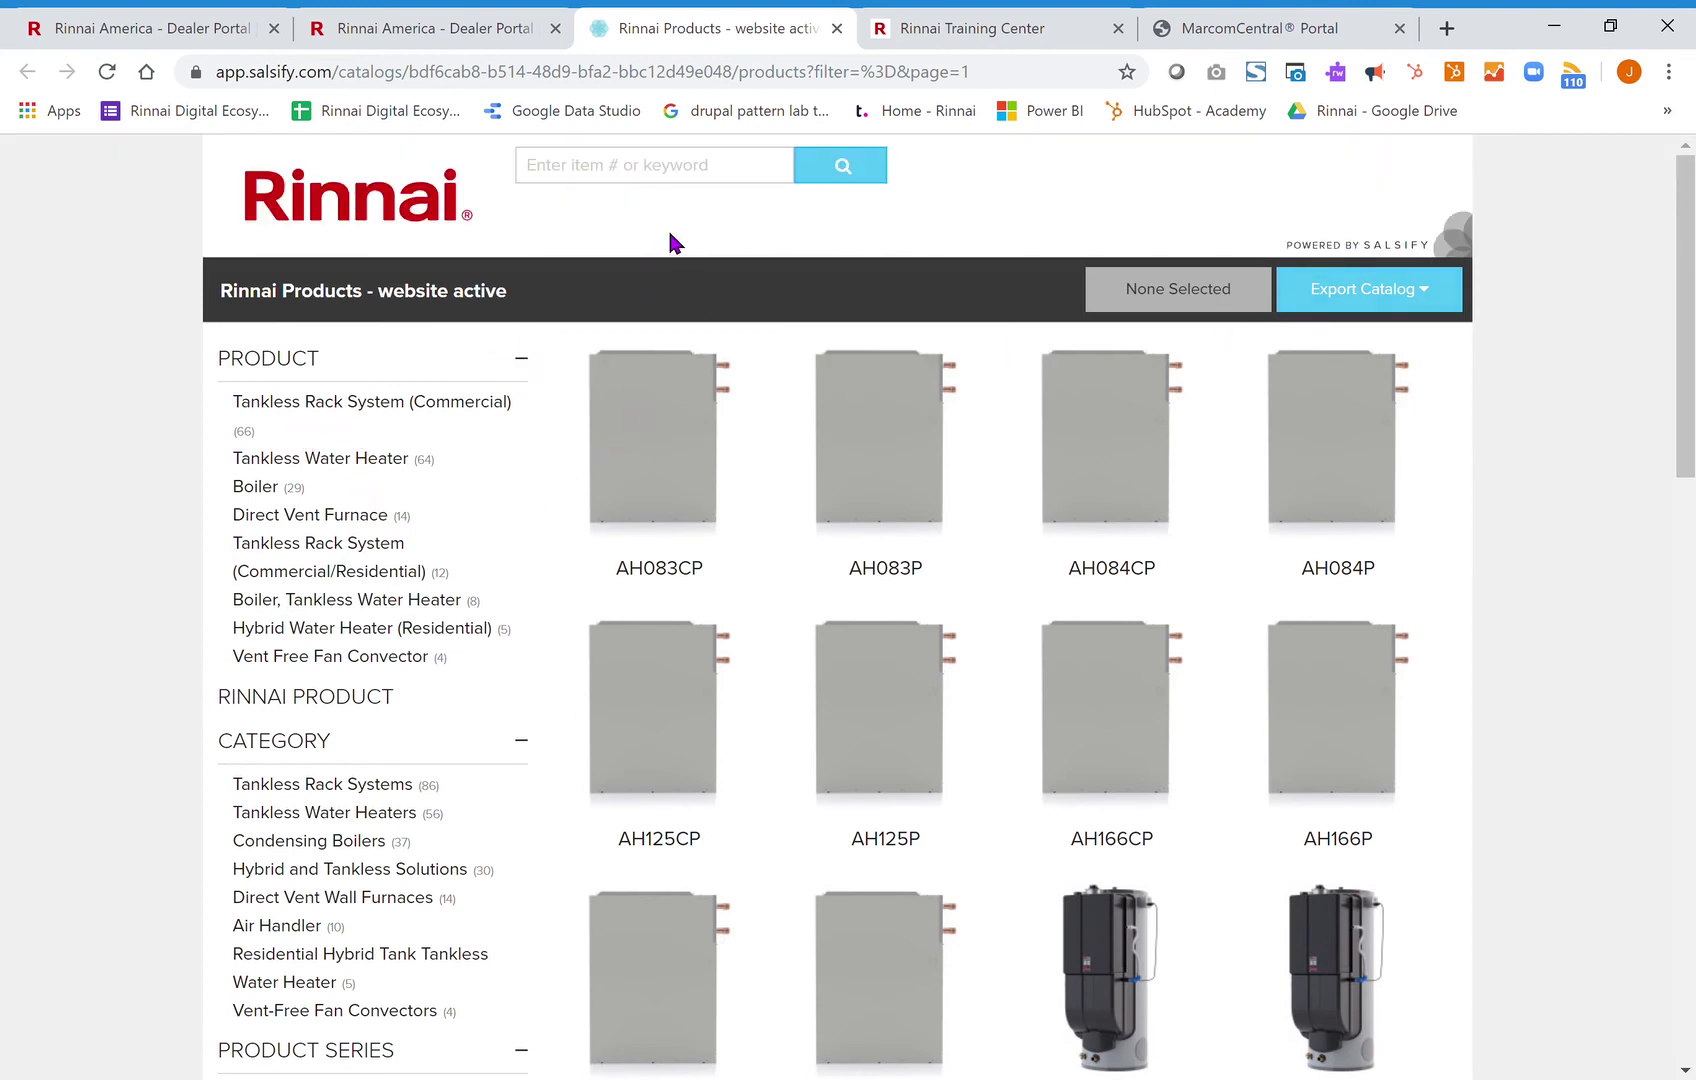
pyautogui.click(643, 169)
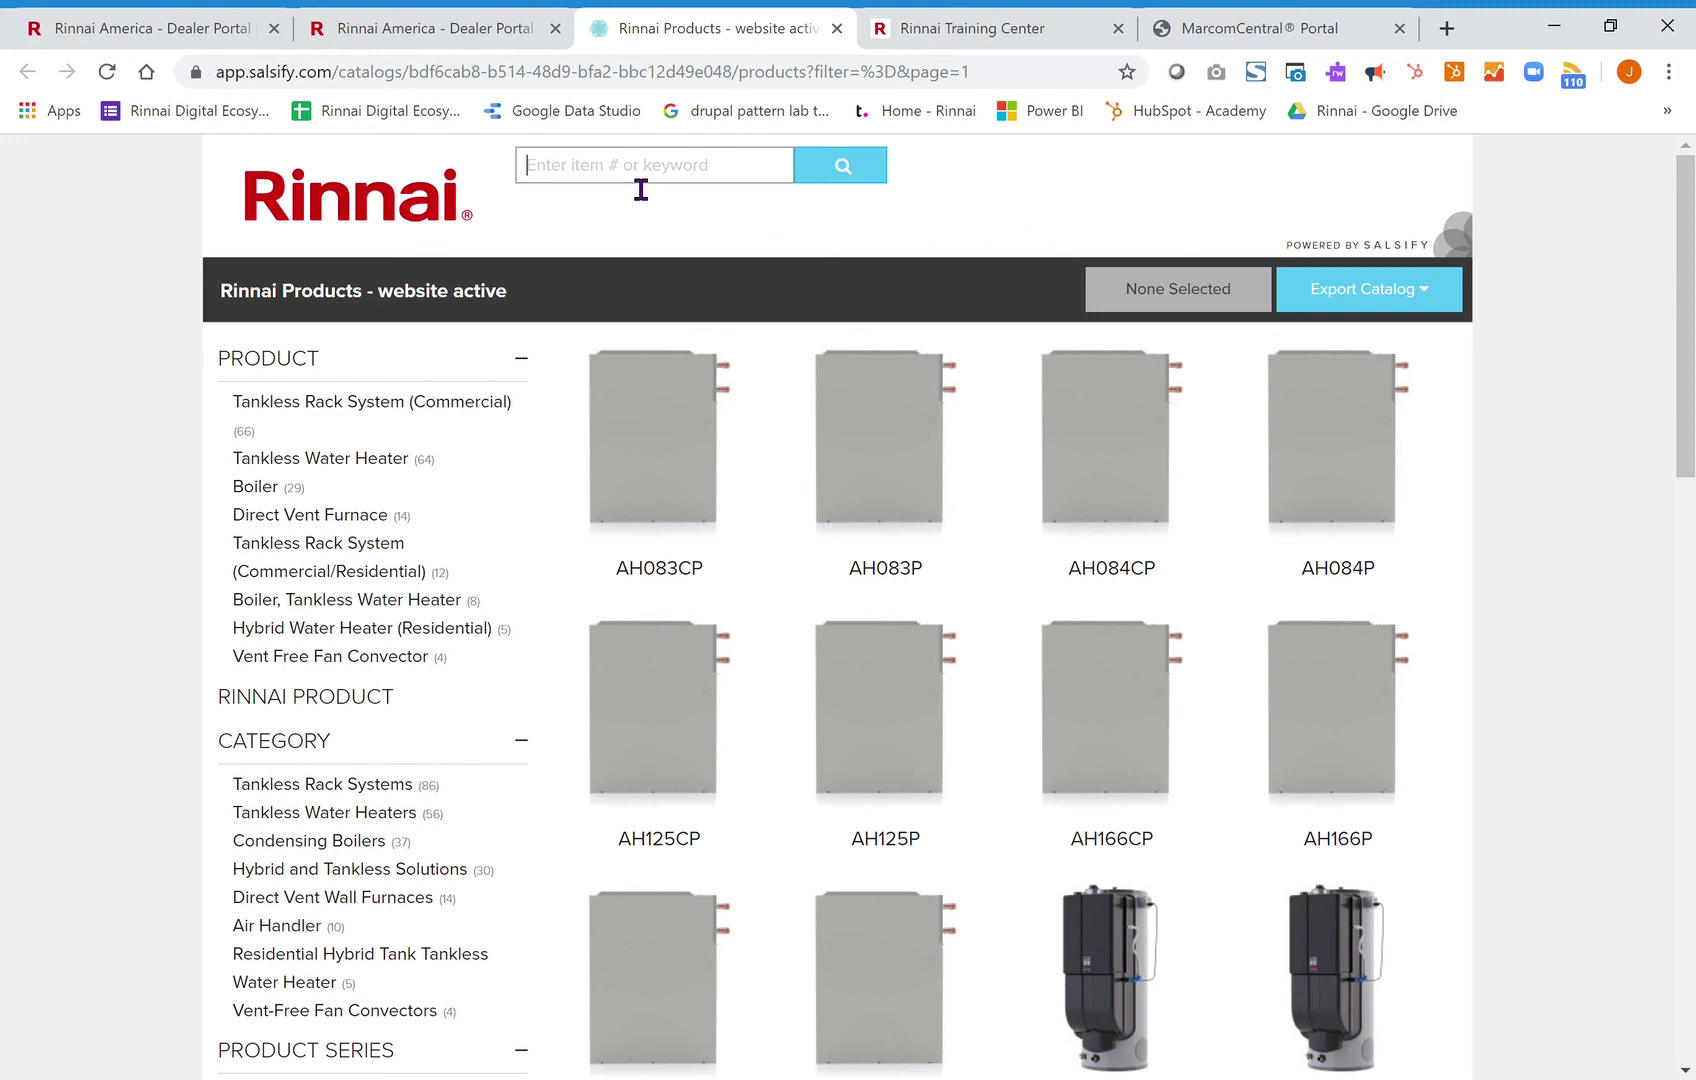
pyautogui.write('e50')
pyautogui.click(843, 164)
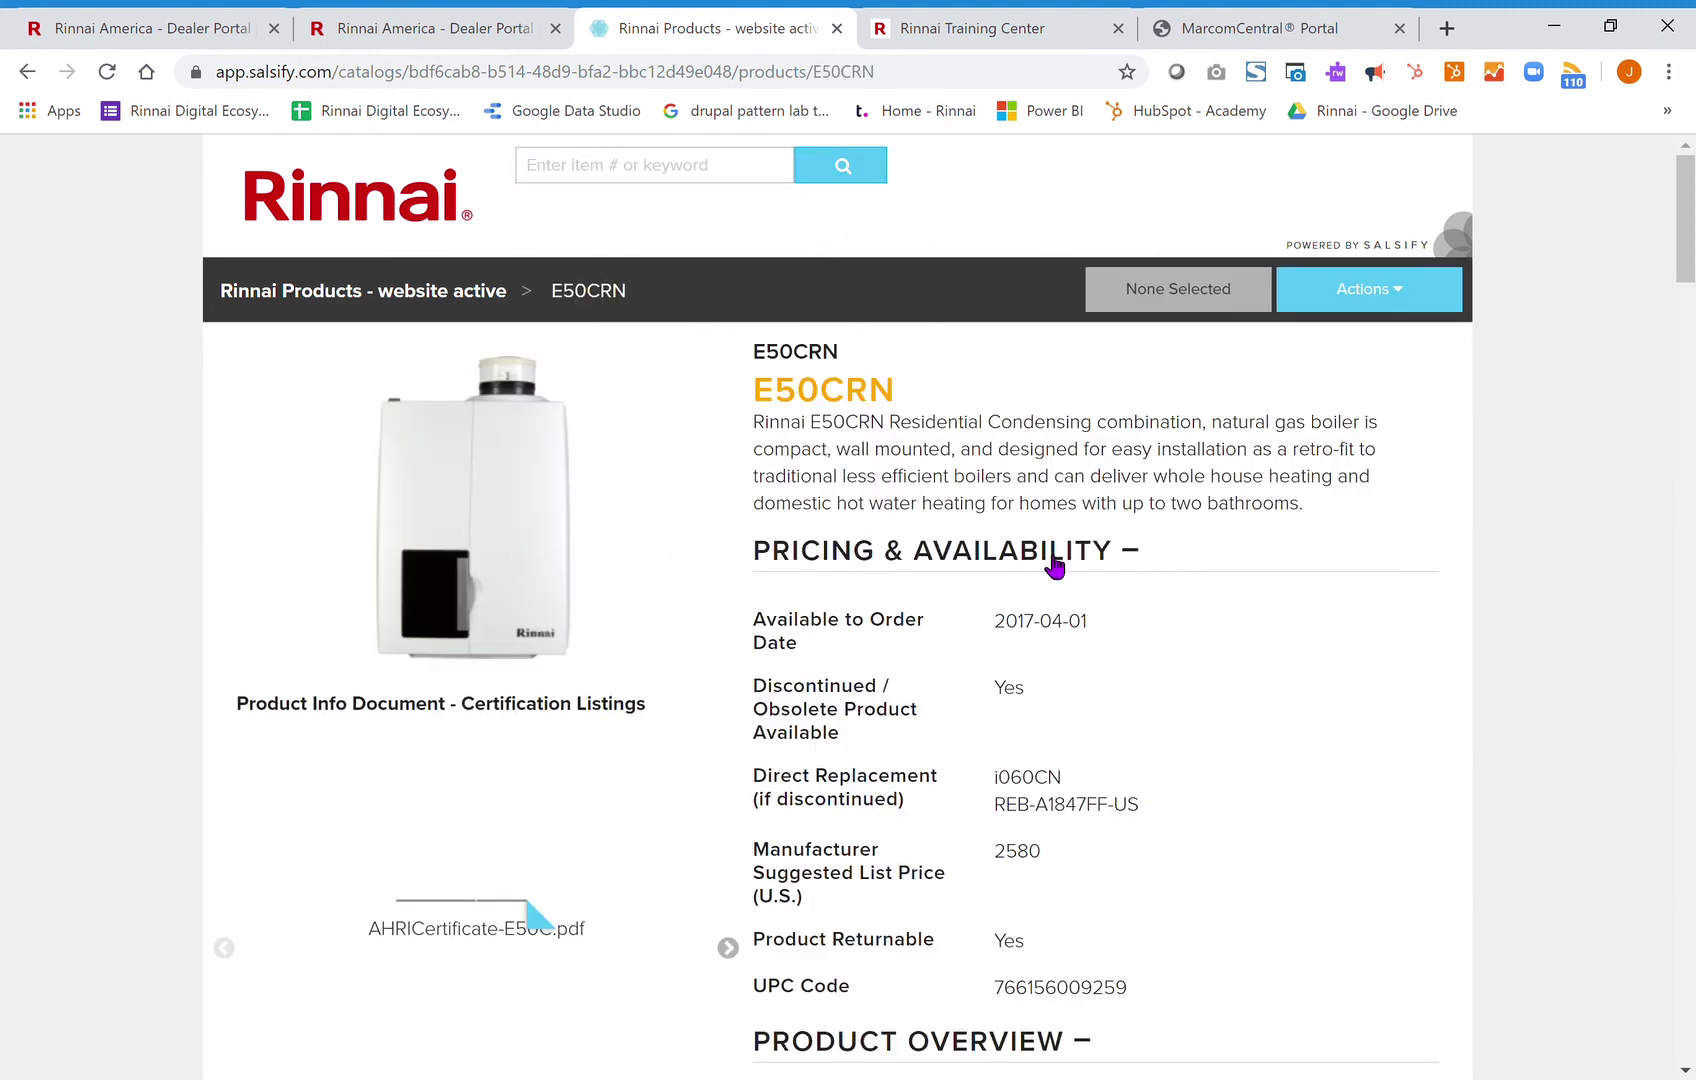
pyautogui.scroll(-2, 716, 781)
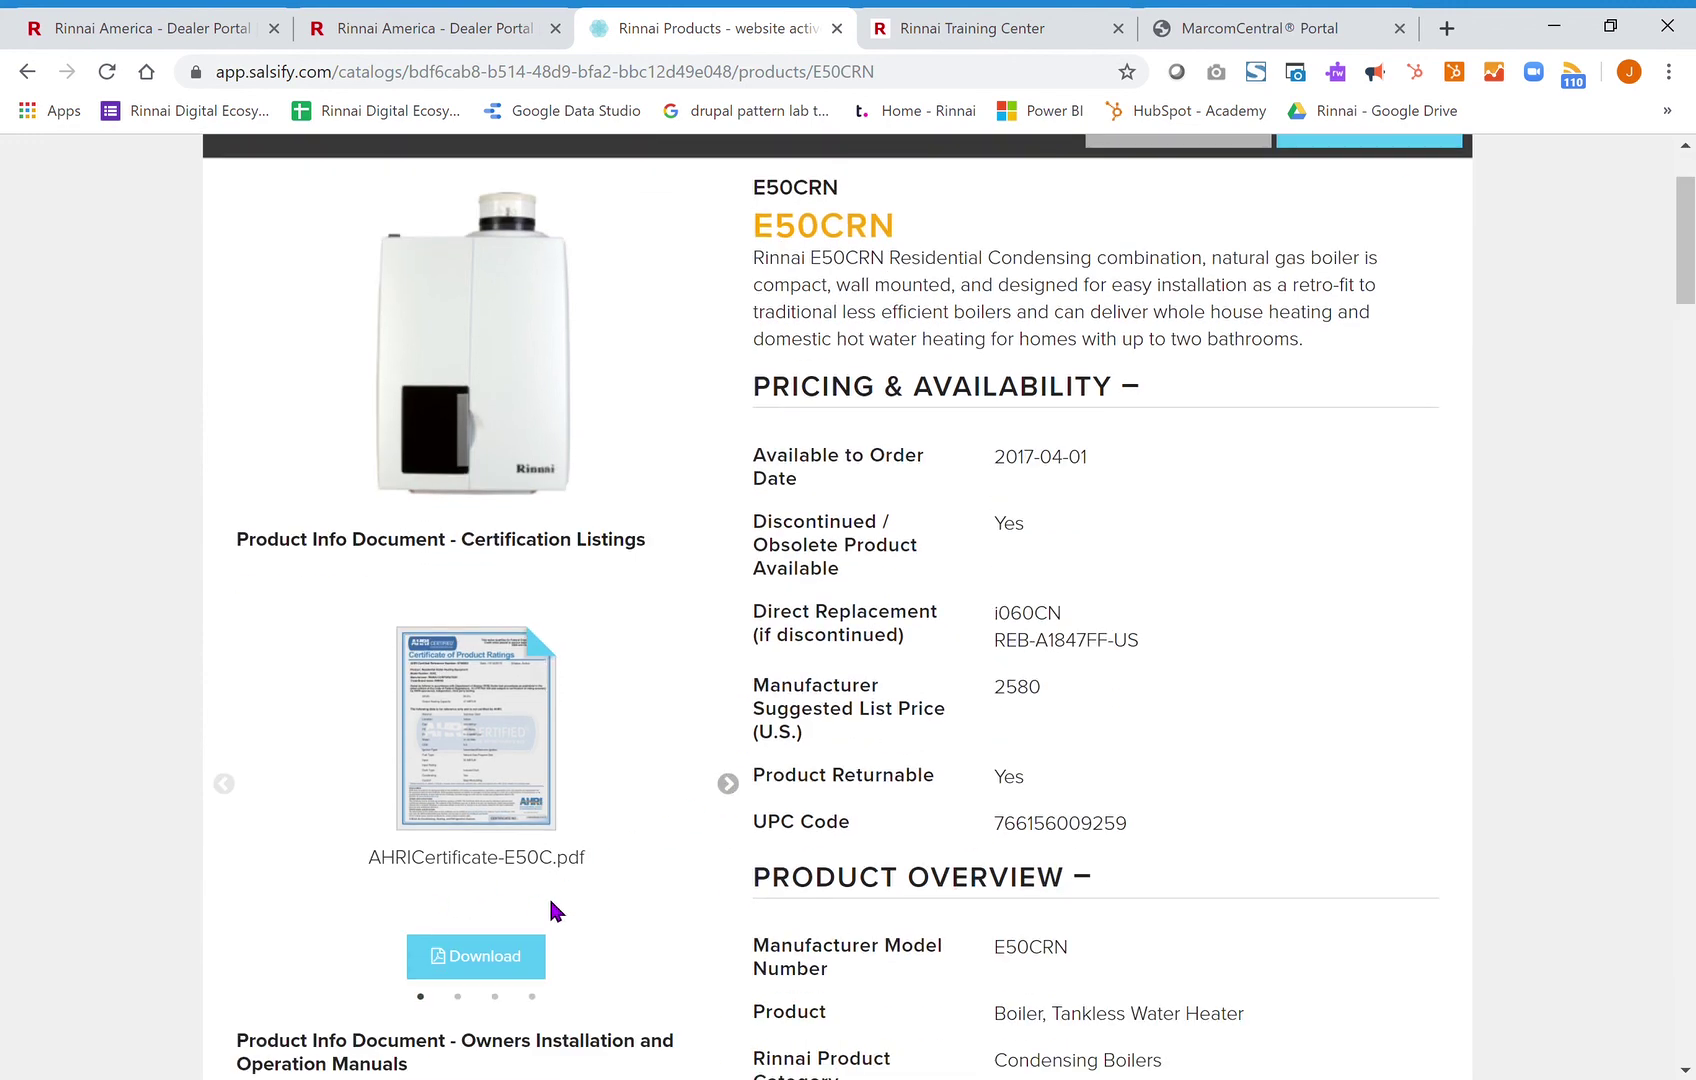
pyautogui.scroll(-2, 943, 712)
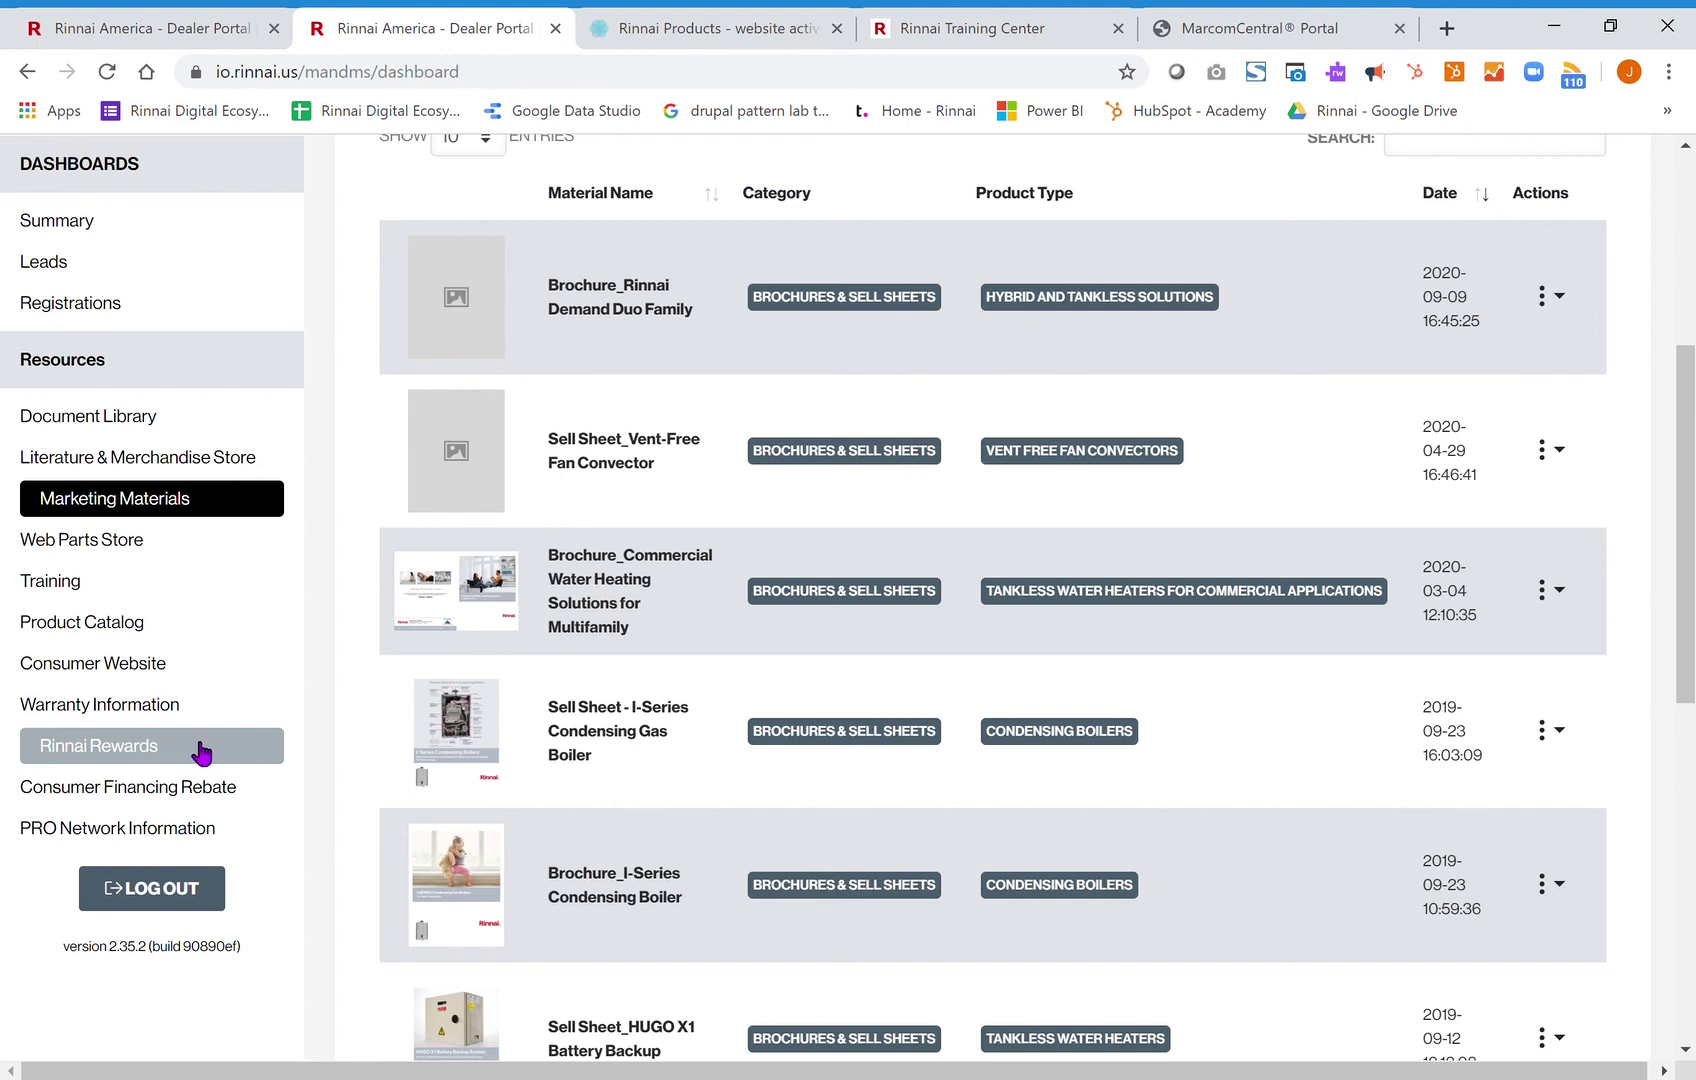
# View the Consumer Financing rebate form in a new tab, then return to the Dealer Portal
pyautogui.click(164, 802)
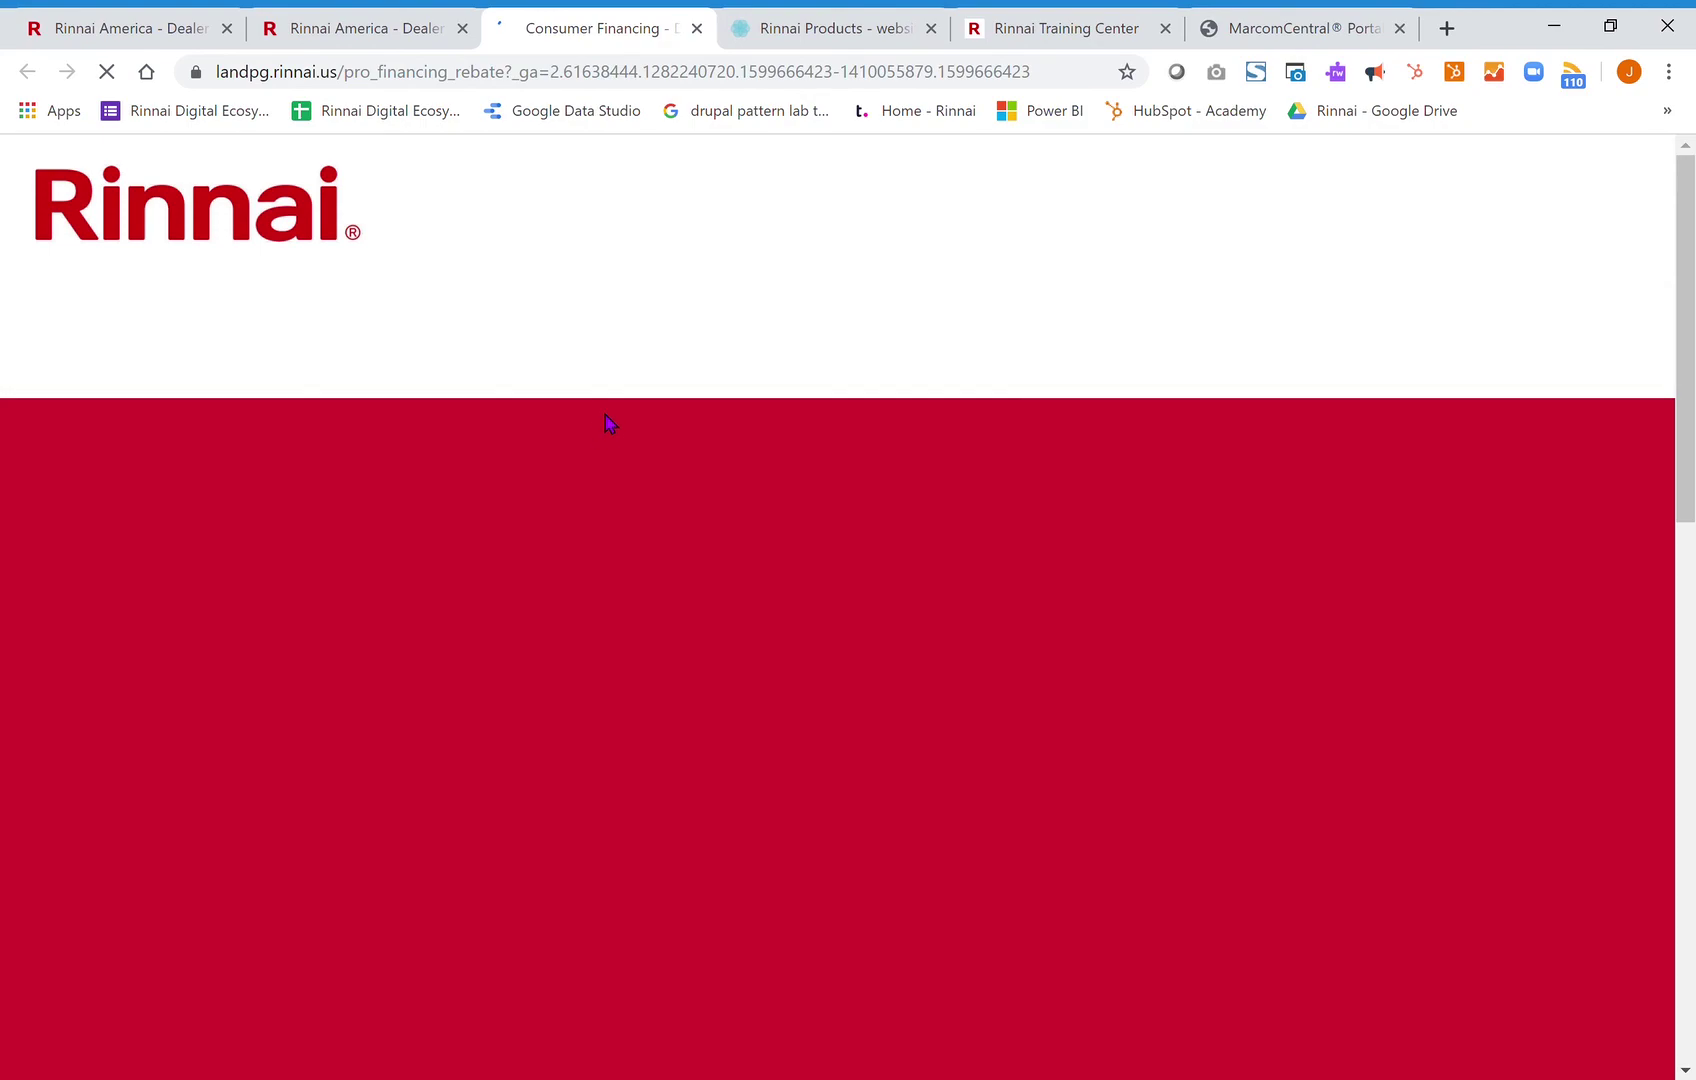
pyautogui.scroll(-5, 831, 662)
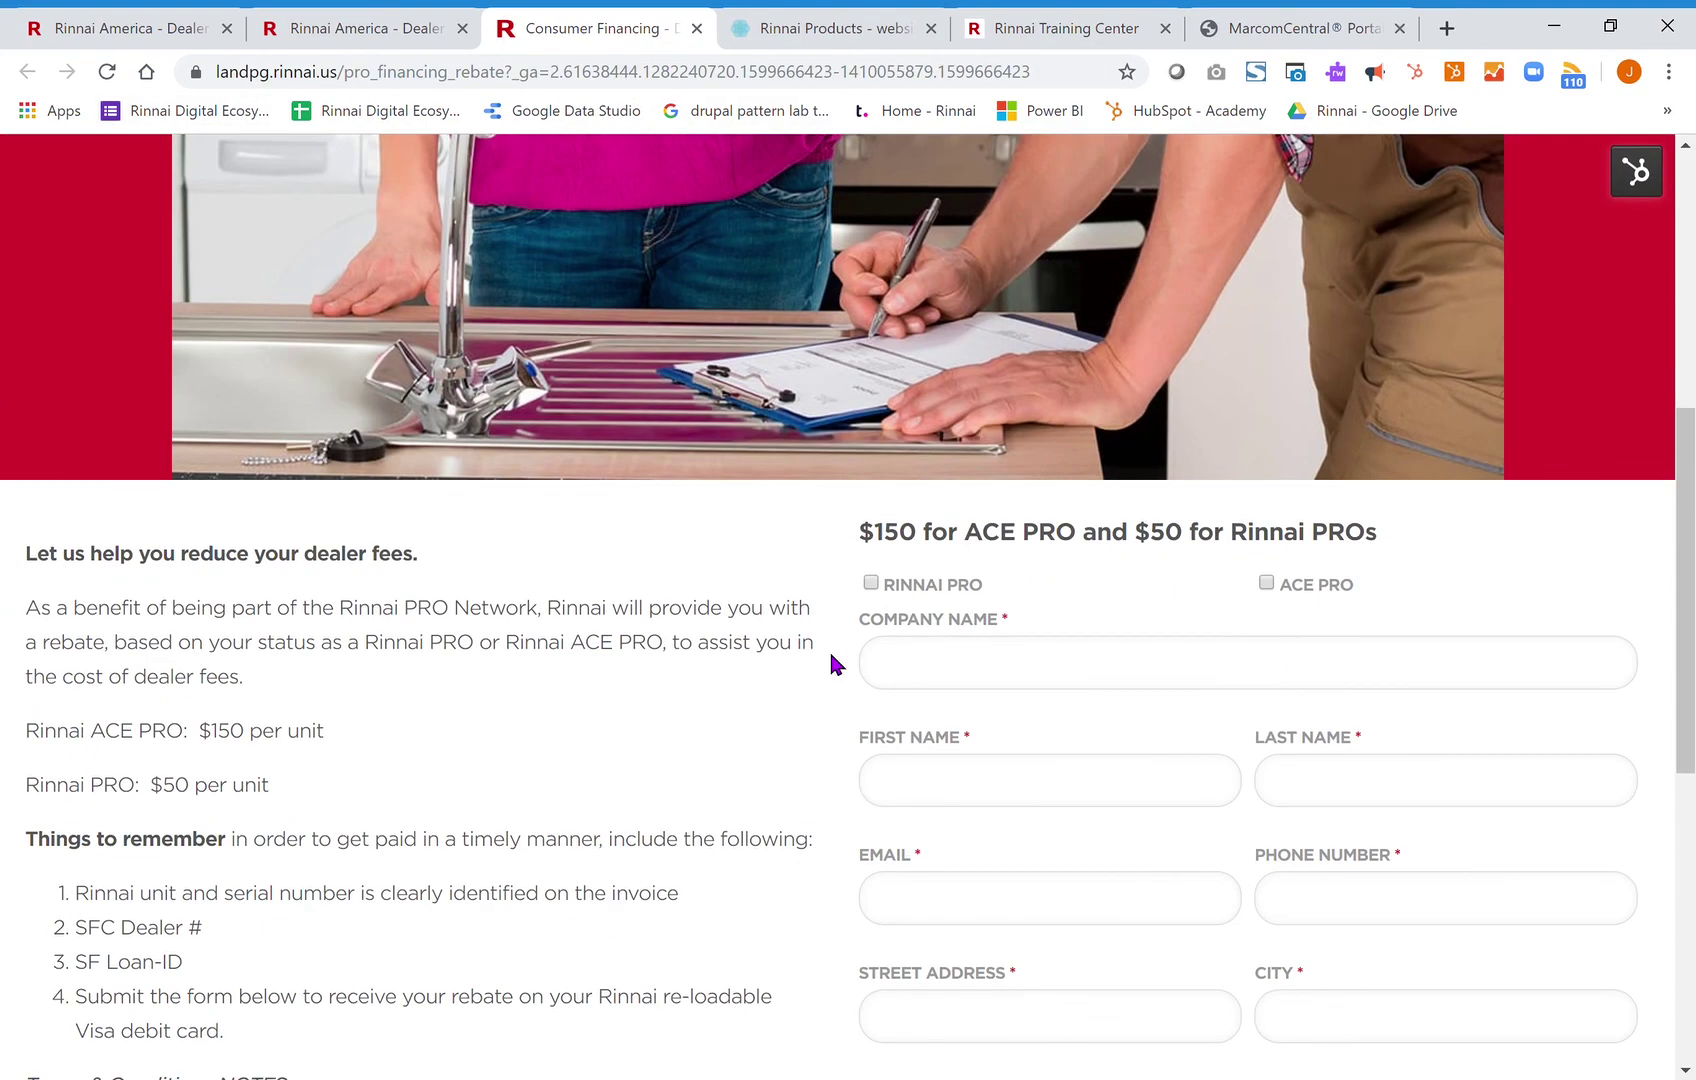
pyautogui.scroll(-3, 831, 662)
pyautogui.scroll(-2, 957, 508)
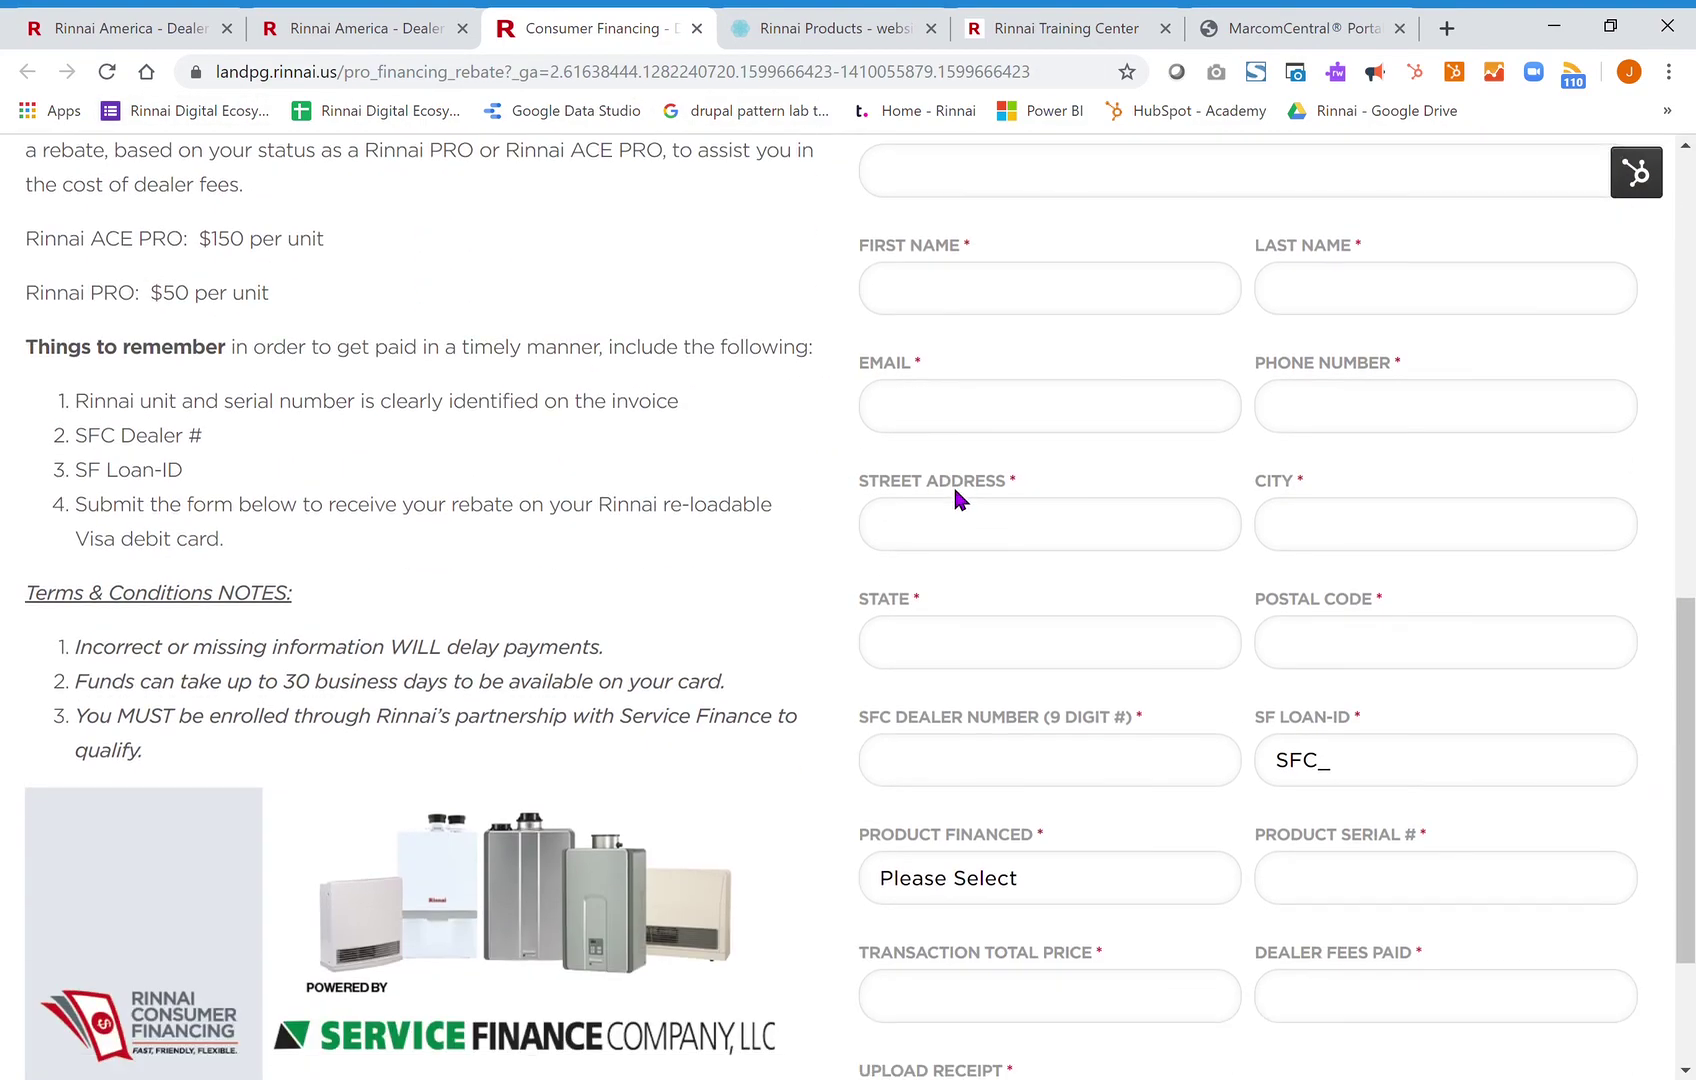
pyautogui.scroll(-1, 700, 559)
pyautogui.click(344, 28)
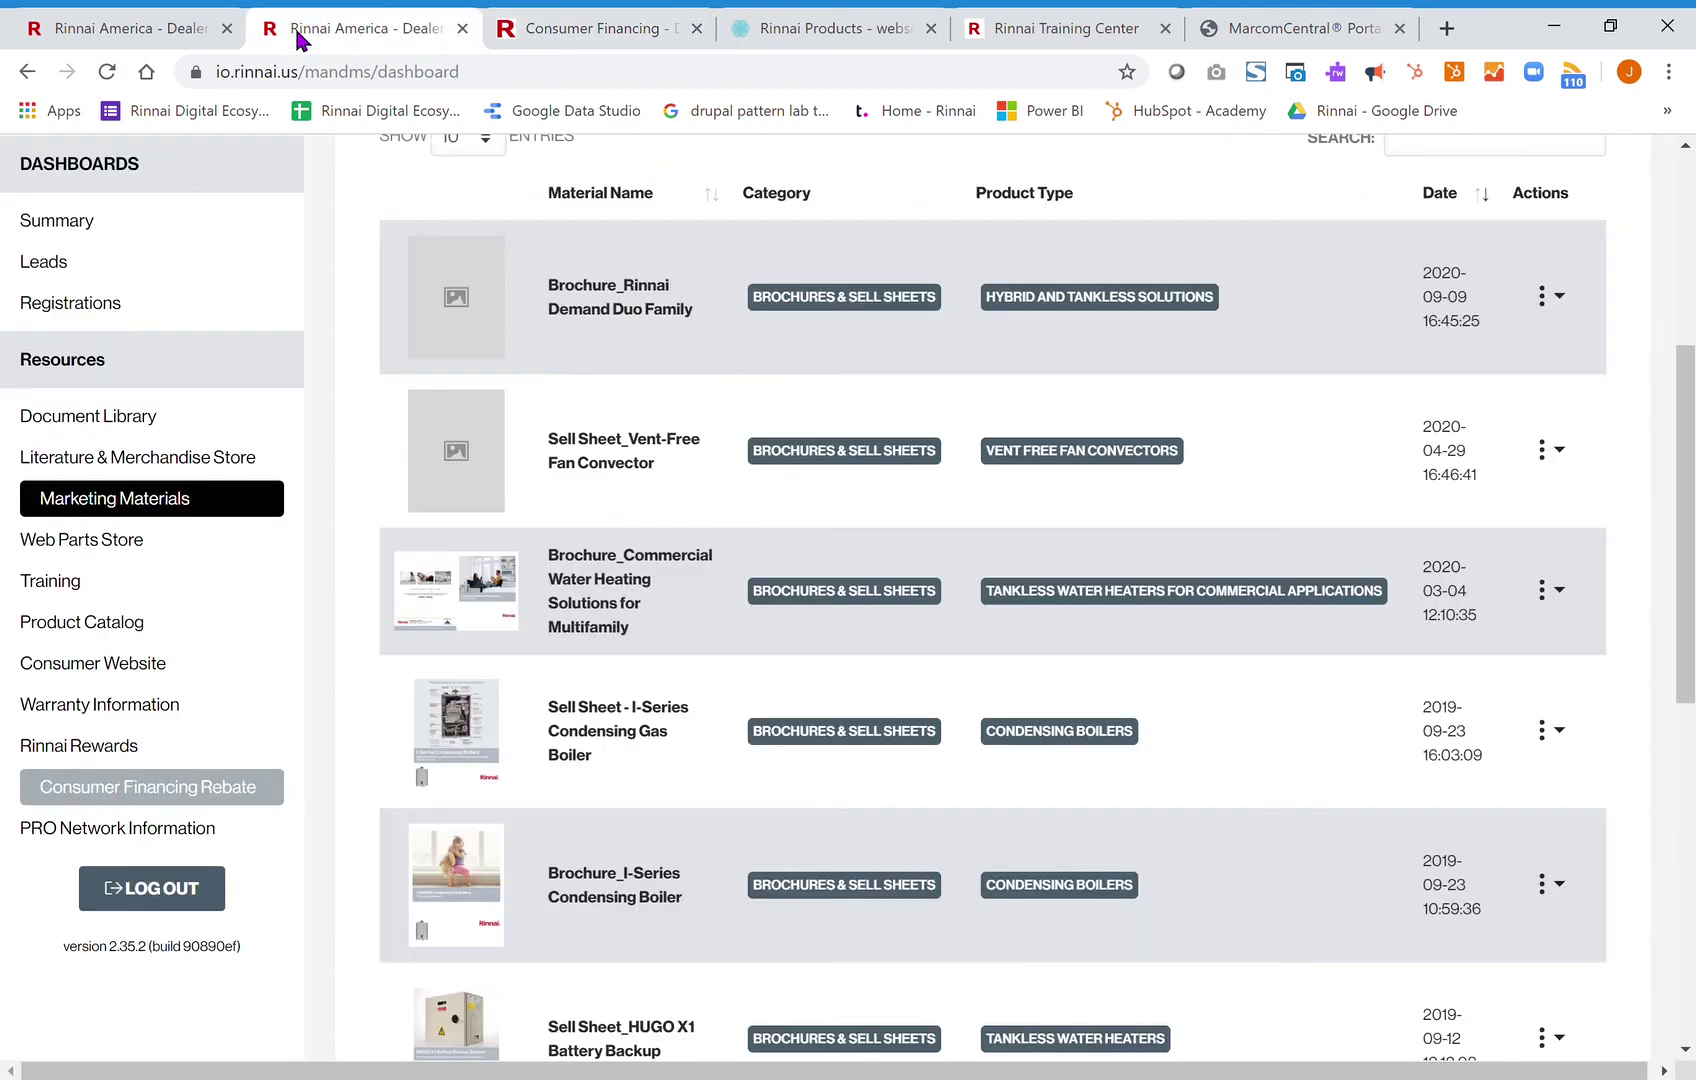
pyautogui.click(156, 834)
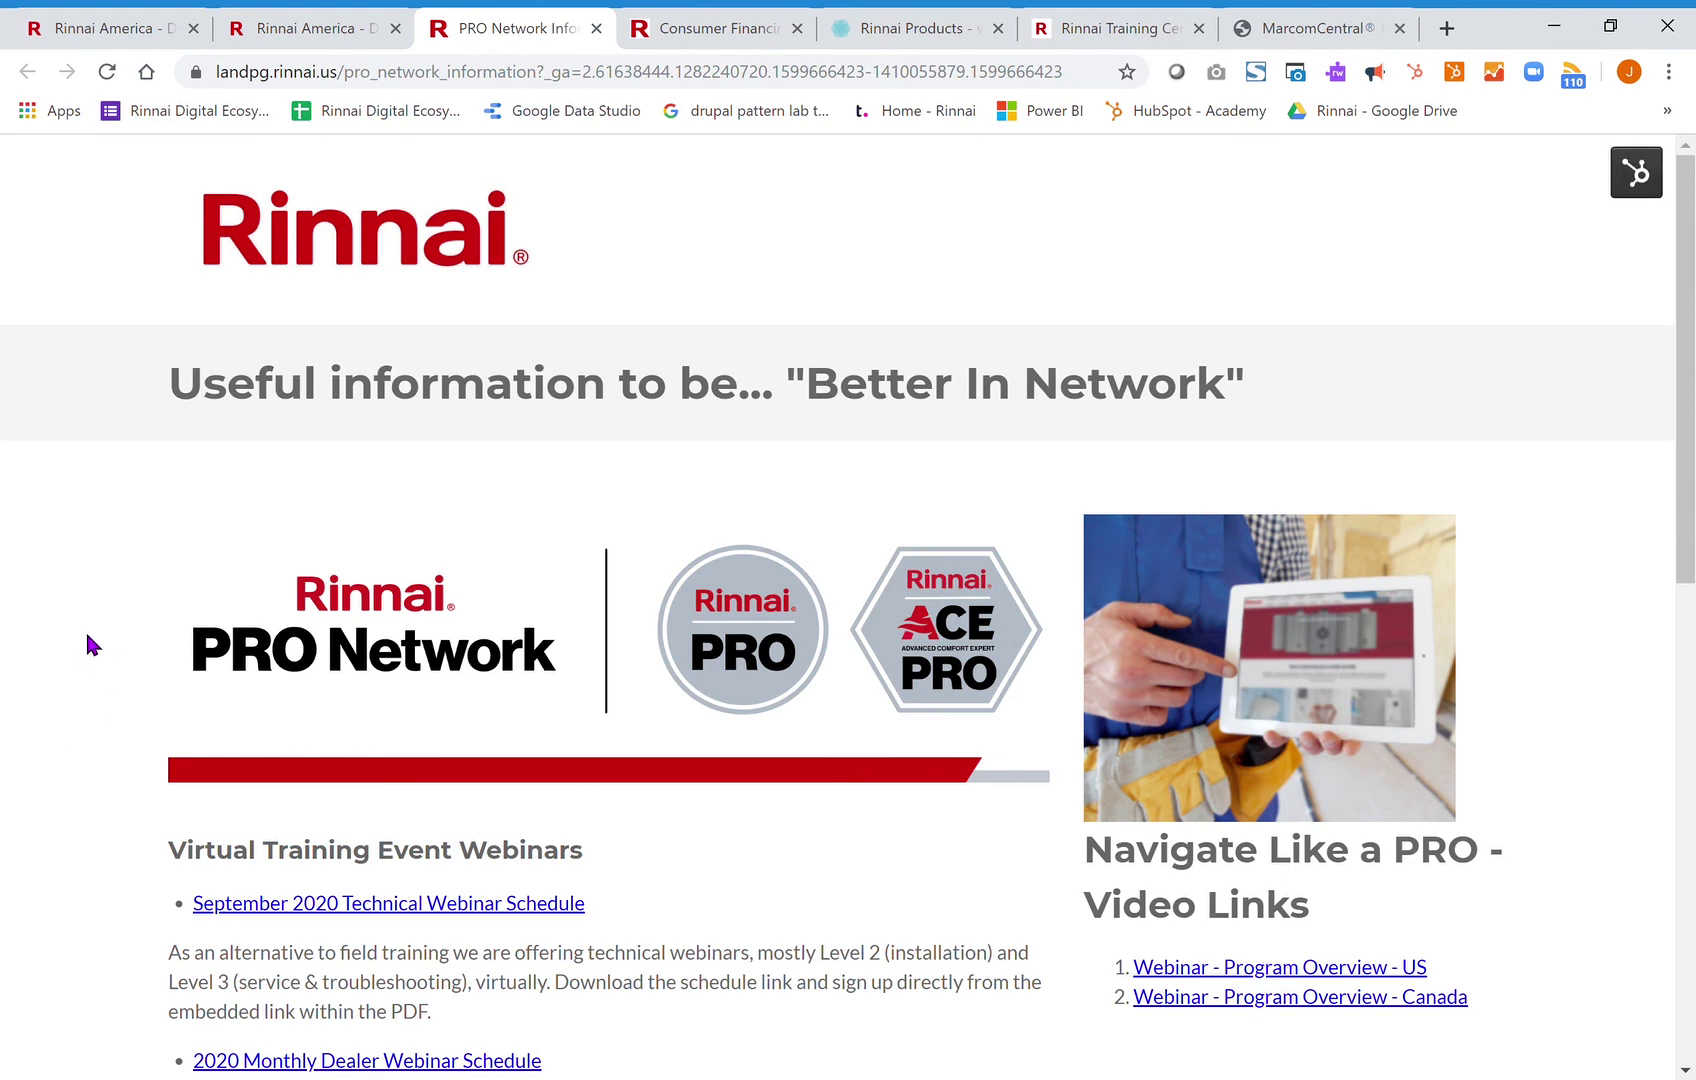
pyautogui.scroll(-3, 85, 629)
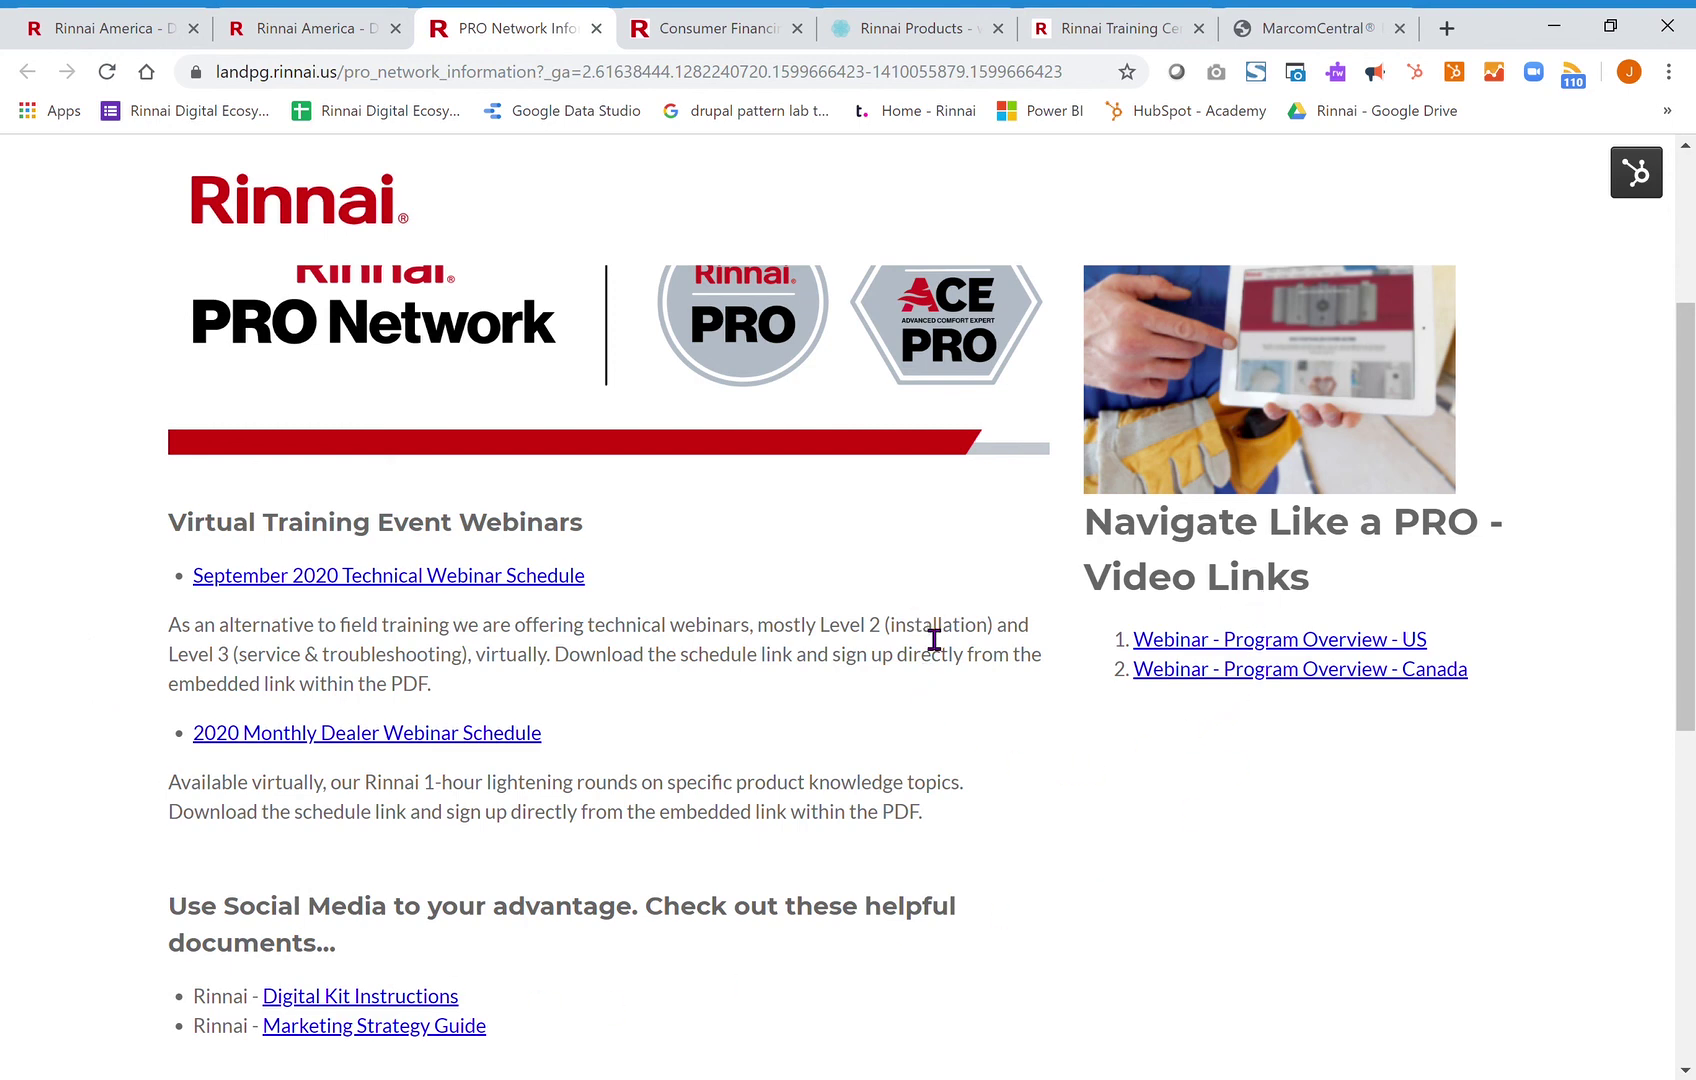
pyautogui.scroll(-3, 924, 805)
pyautogui.scroll(-2, 925, 741)
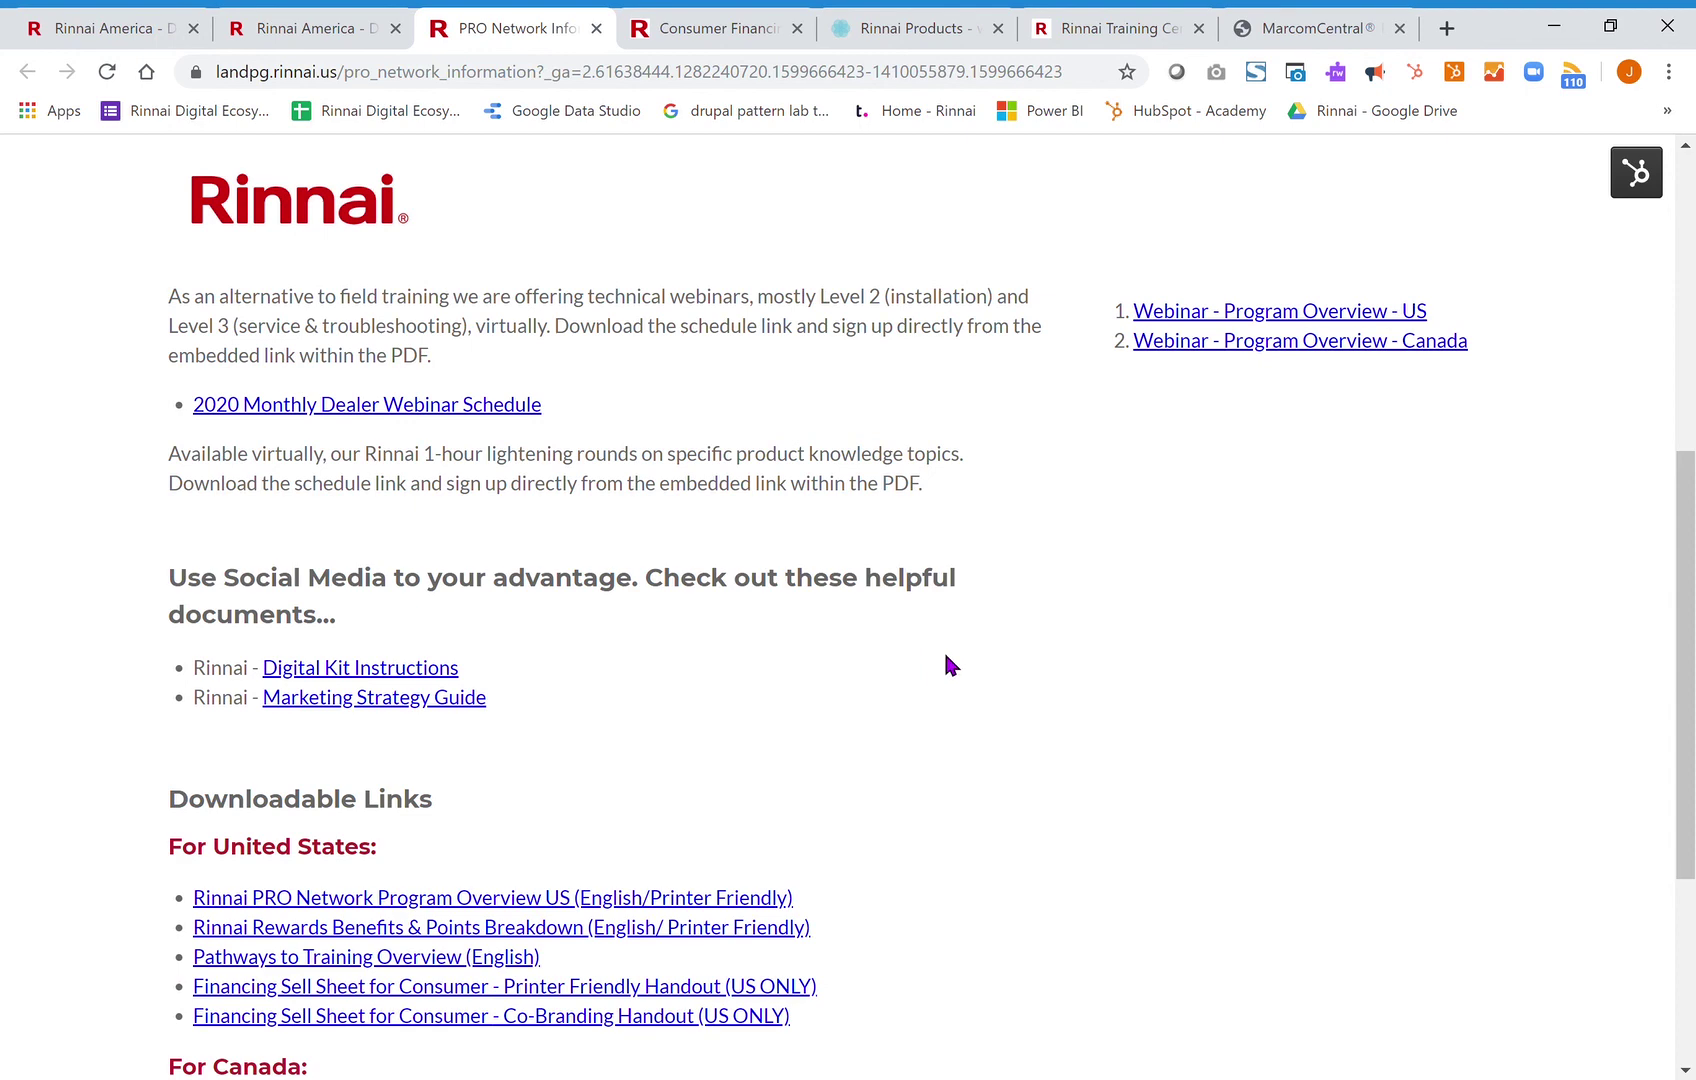
pyautogui.scroll(-3, 984, 854)
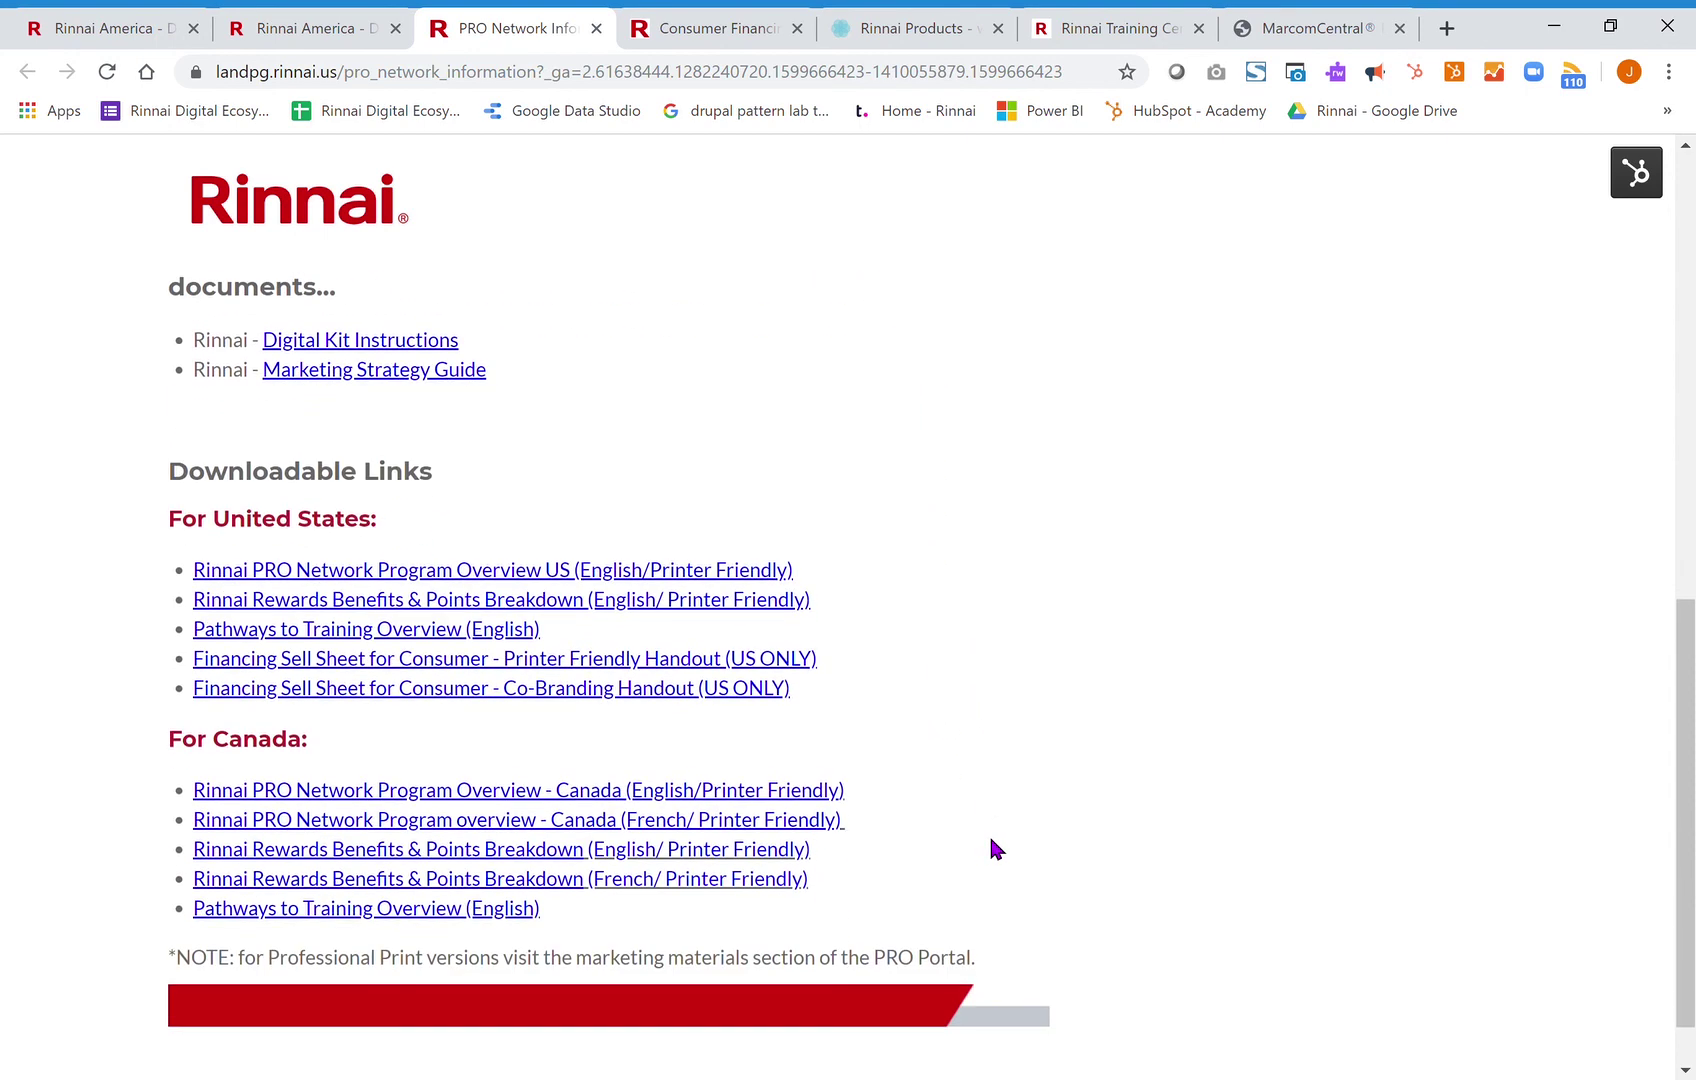
pyautogui.scroll(-1, 988, 831)
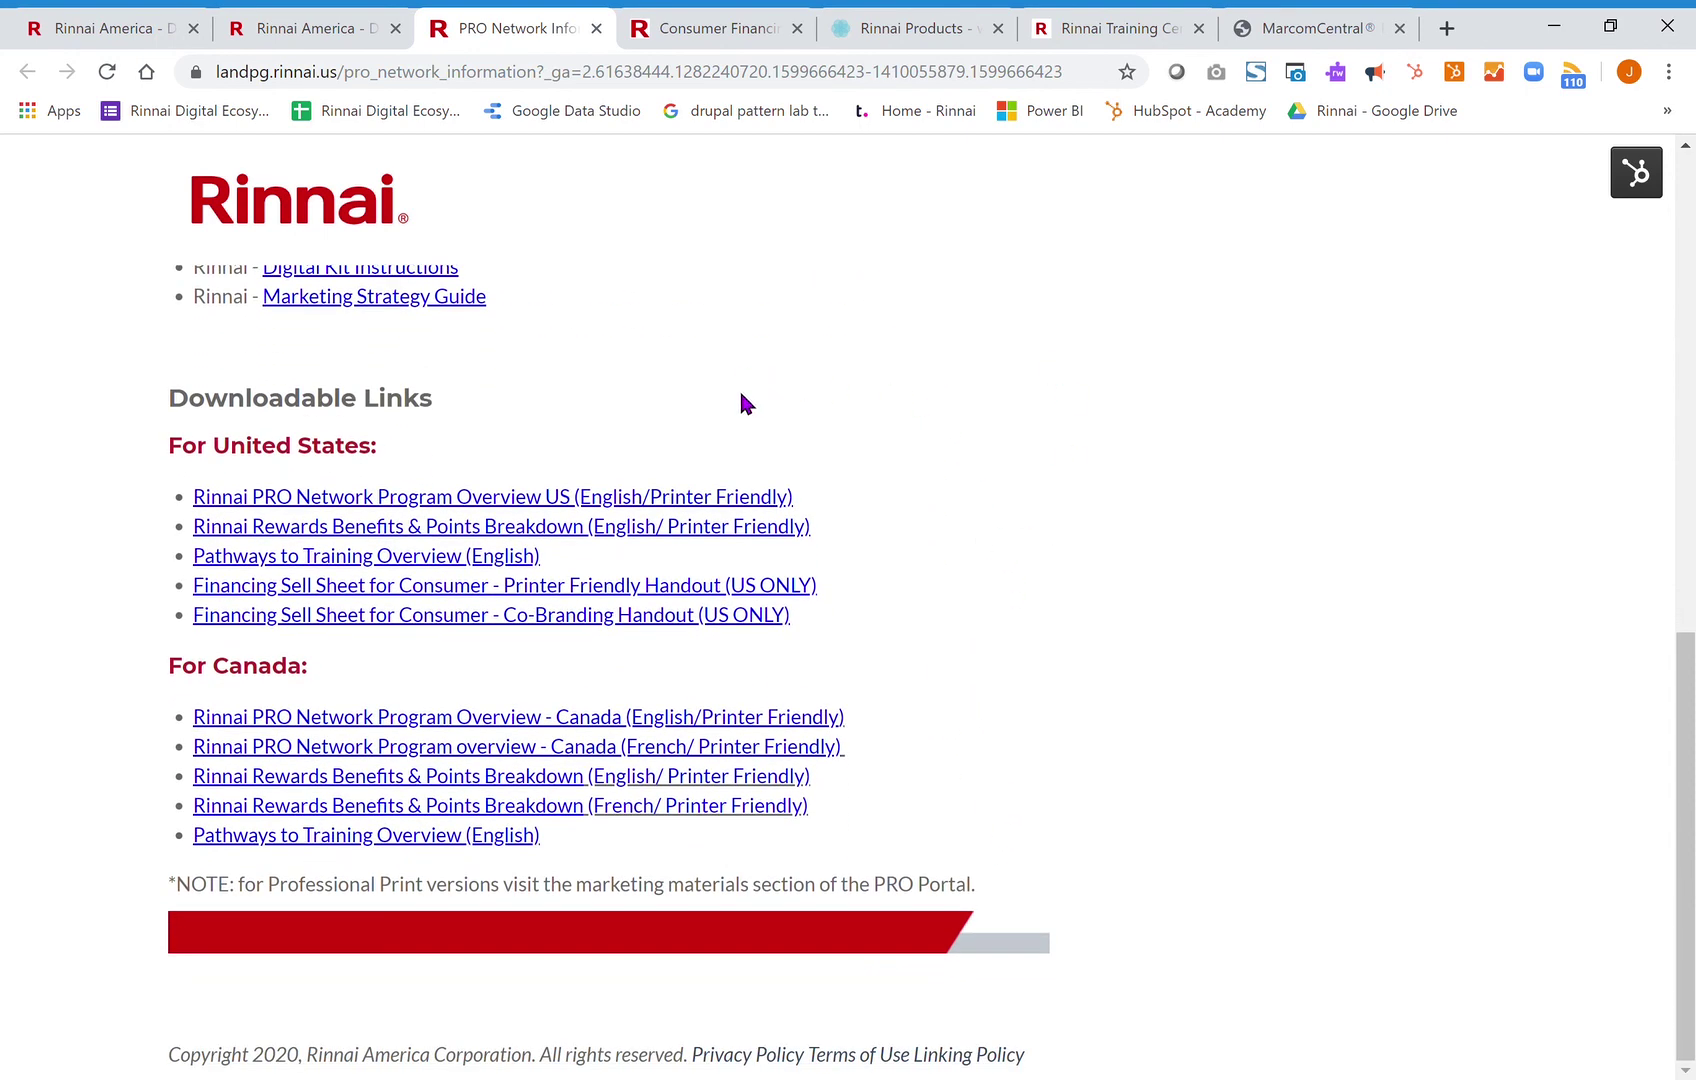
# Return from the PRO Network information tab to the Dealer Portal tab
pyautogui.click(305, 28)
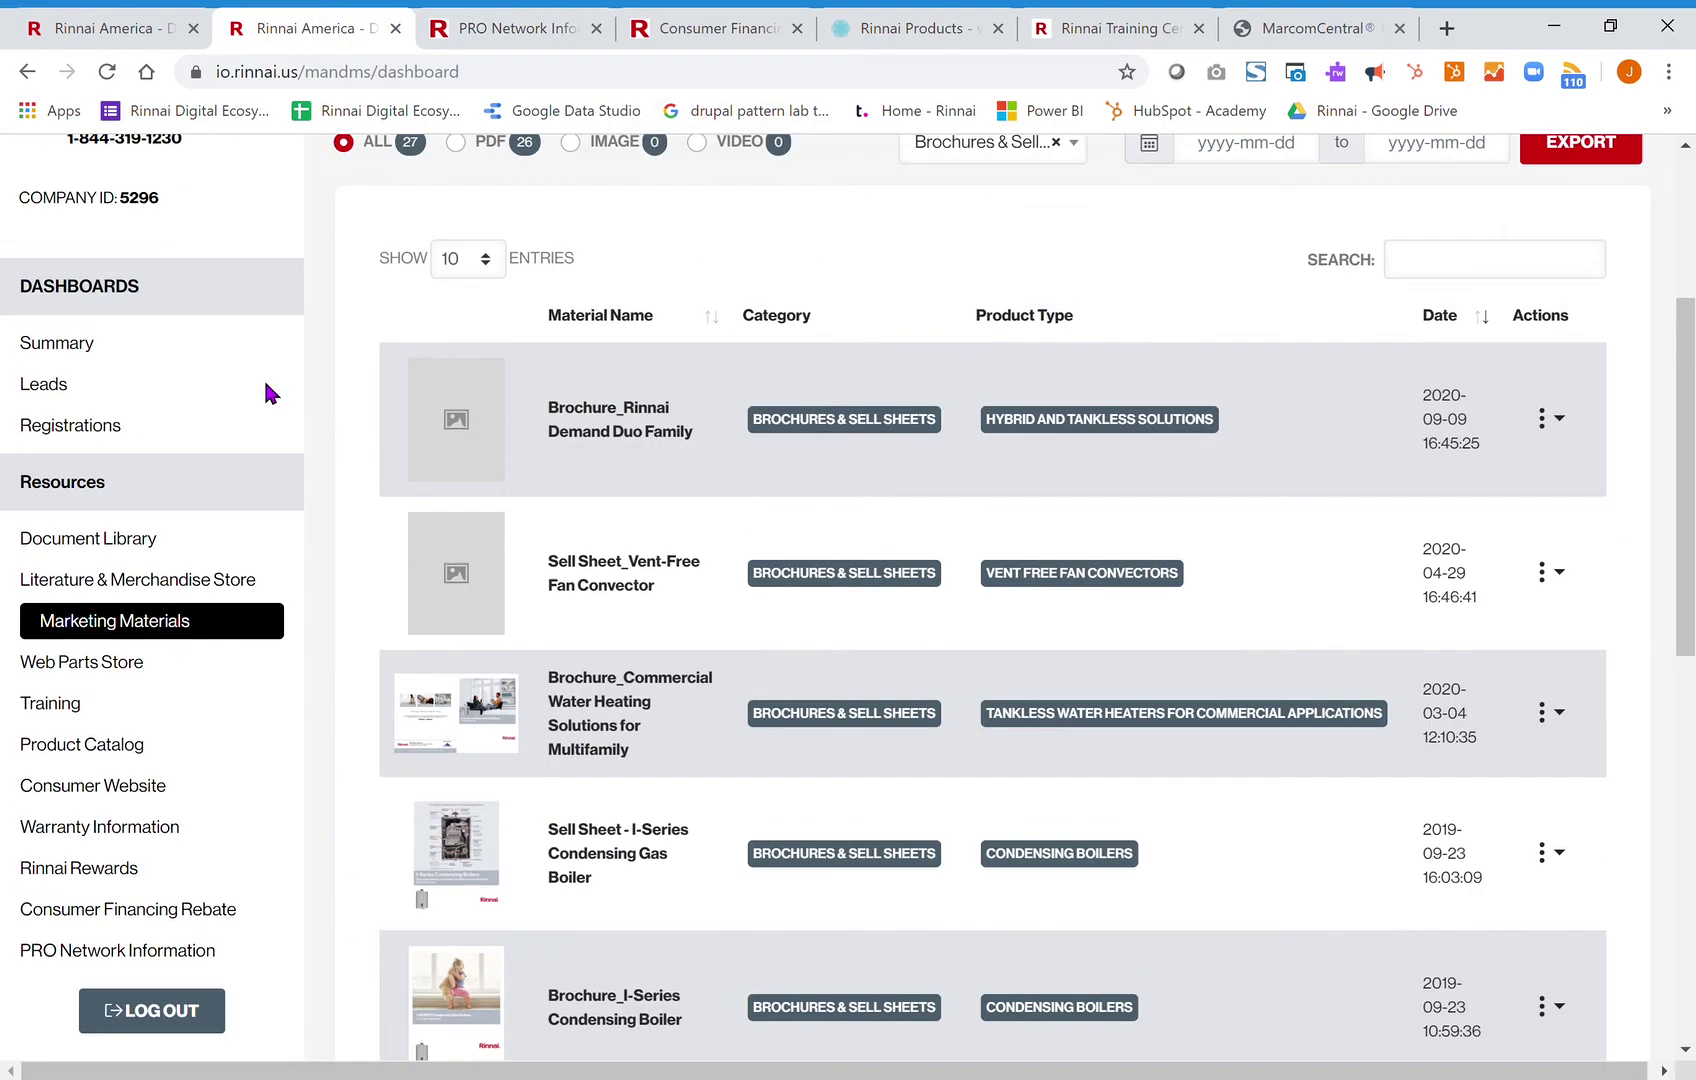
pyautogui.scroll(5, 269, 392)
# Open the Summary dashboard showing 79% leads confirmed and 52 units registered
pyautogui.click(57, 712)
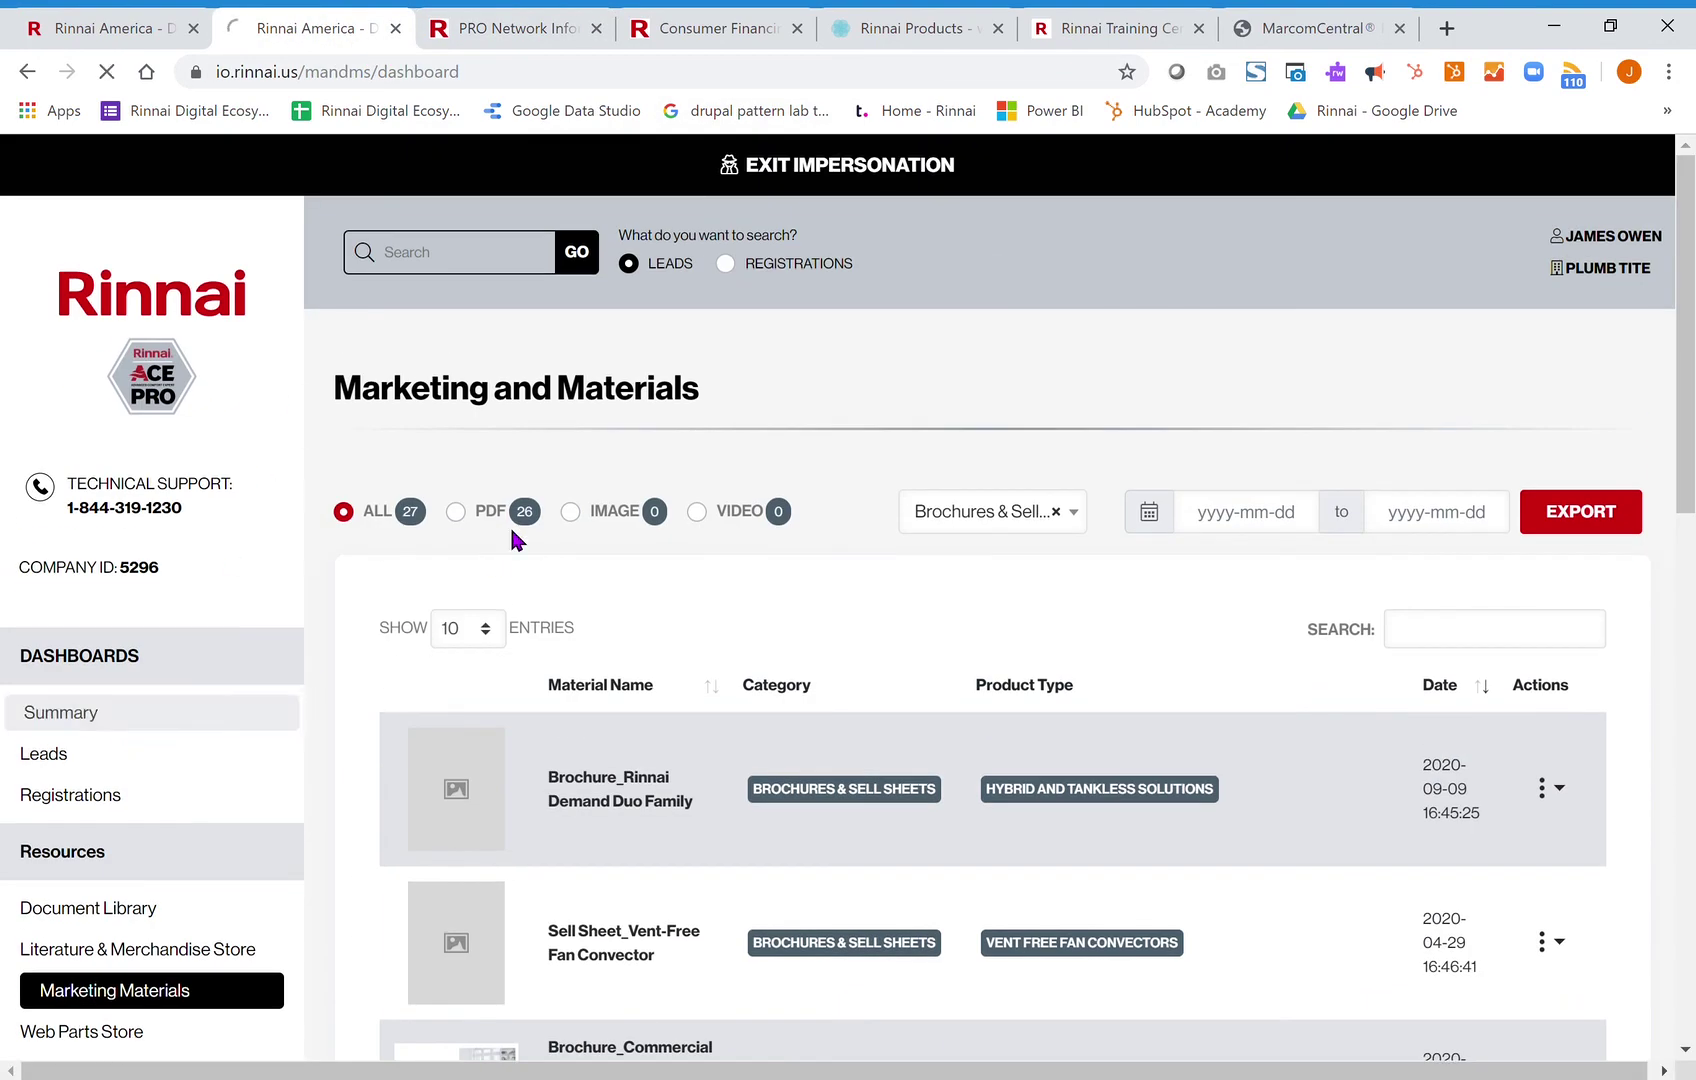